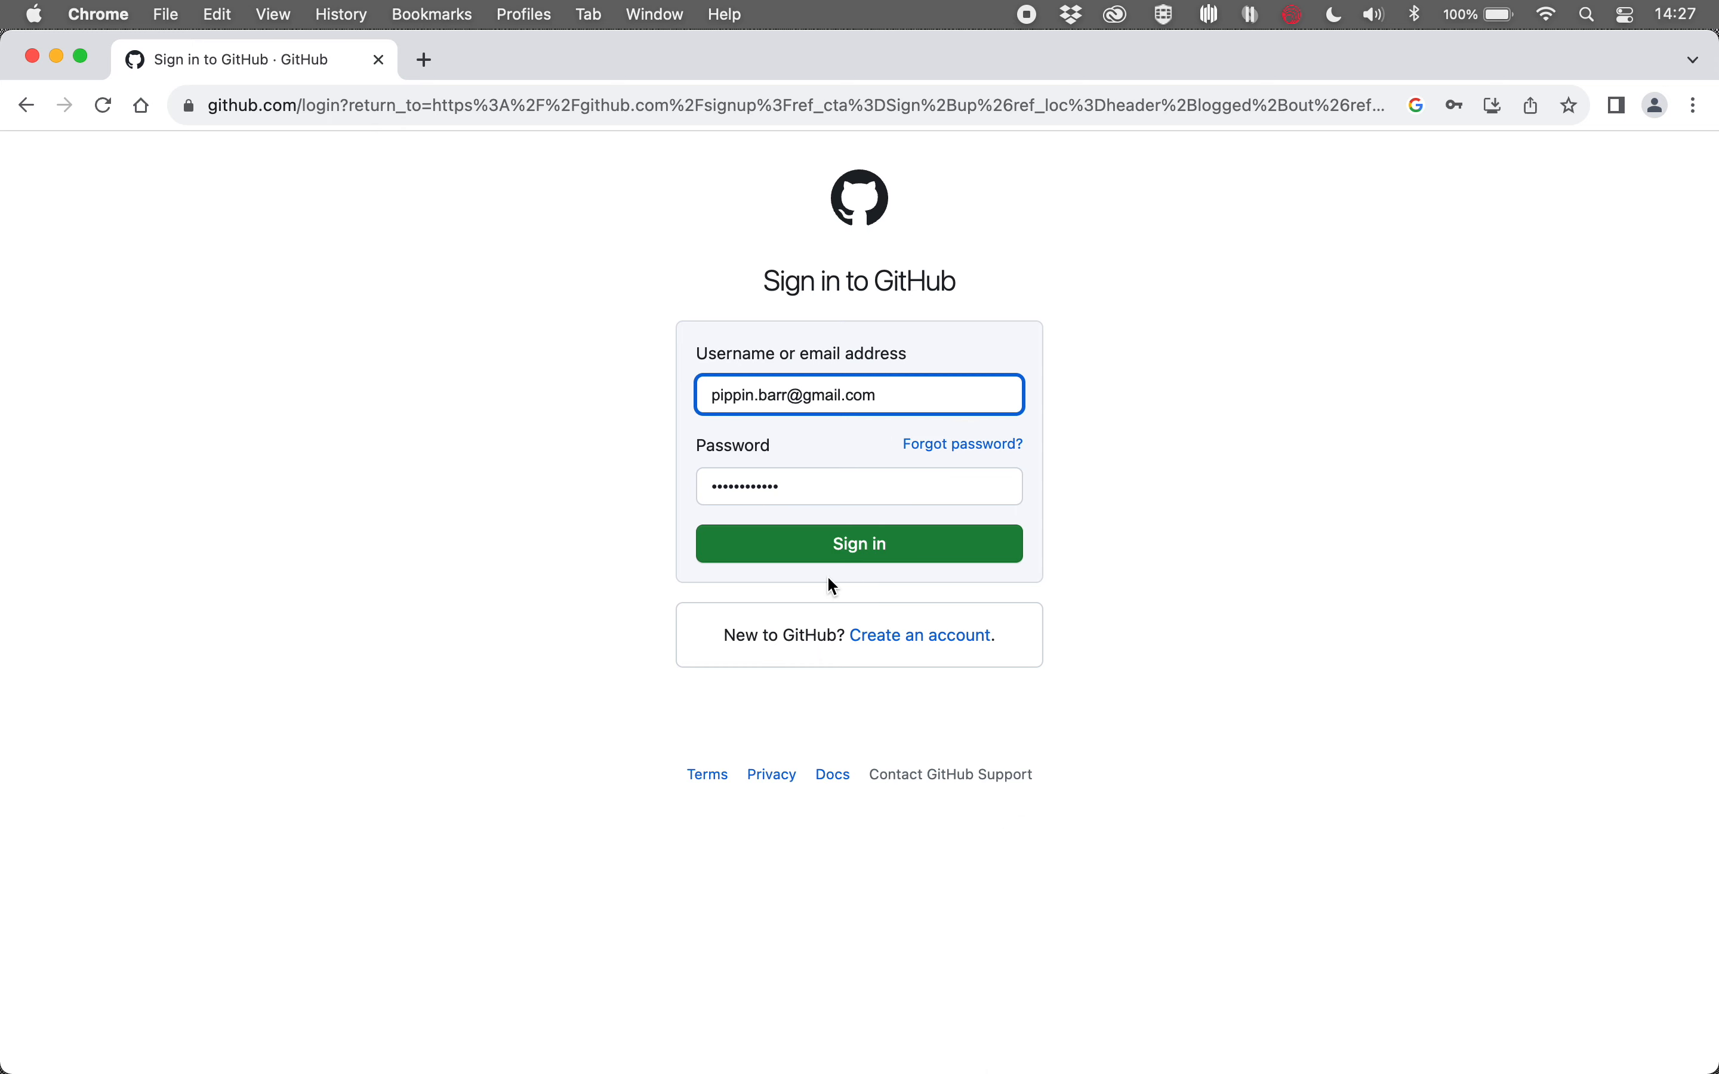
Submit the sign-in and enter the two-factor authentication code to reach the GitHub dashboard.
{"action": "left_click", "coordinate": [870, 549]}
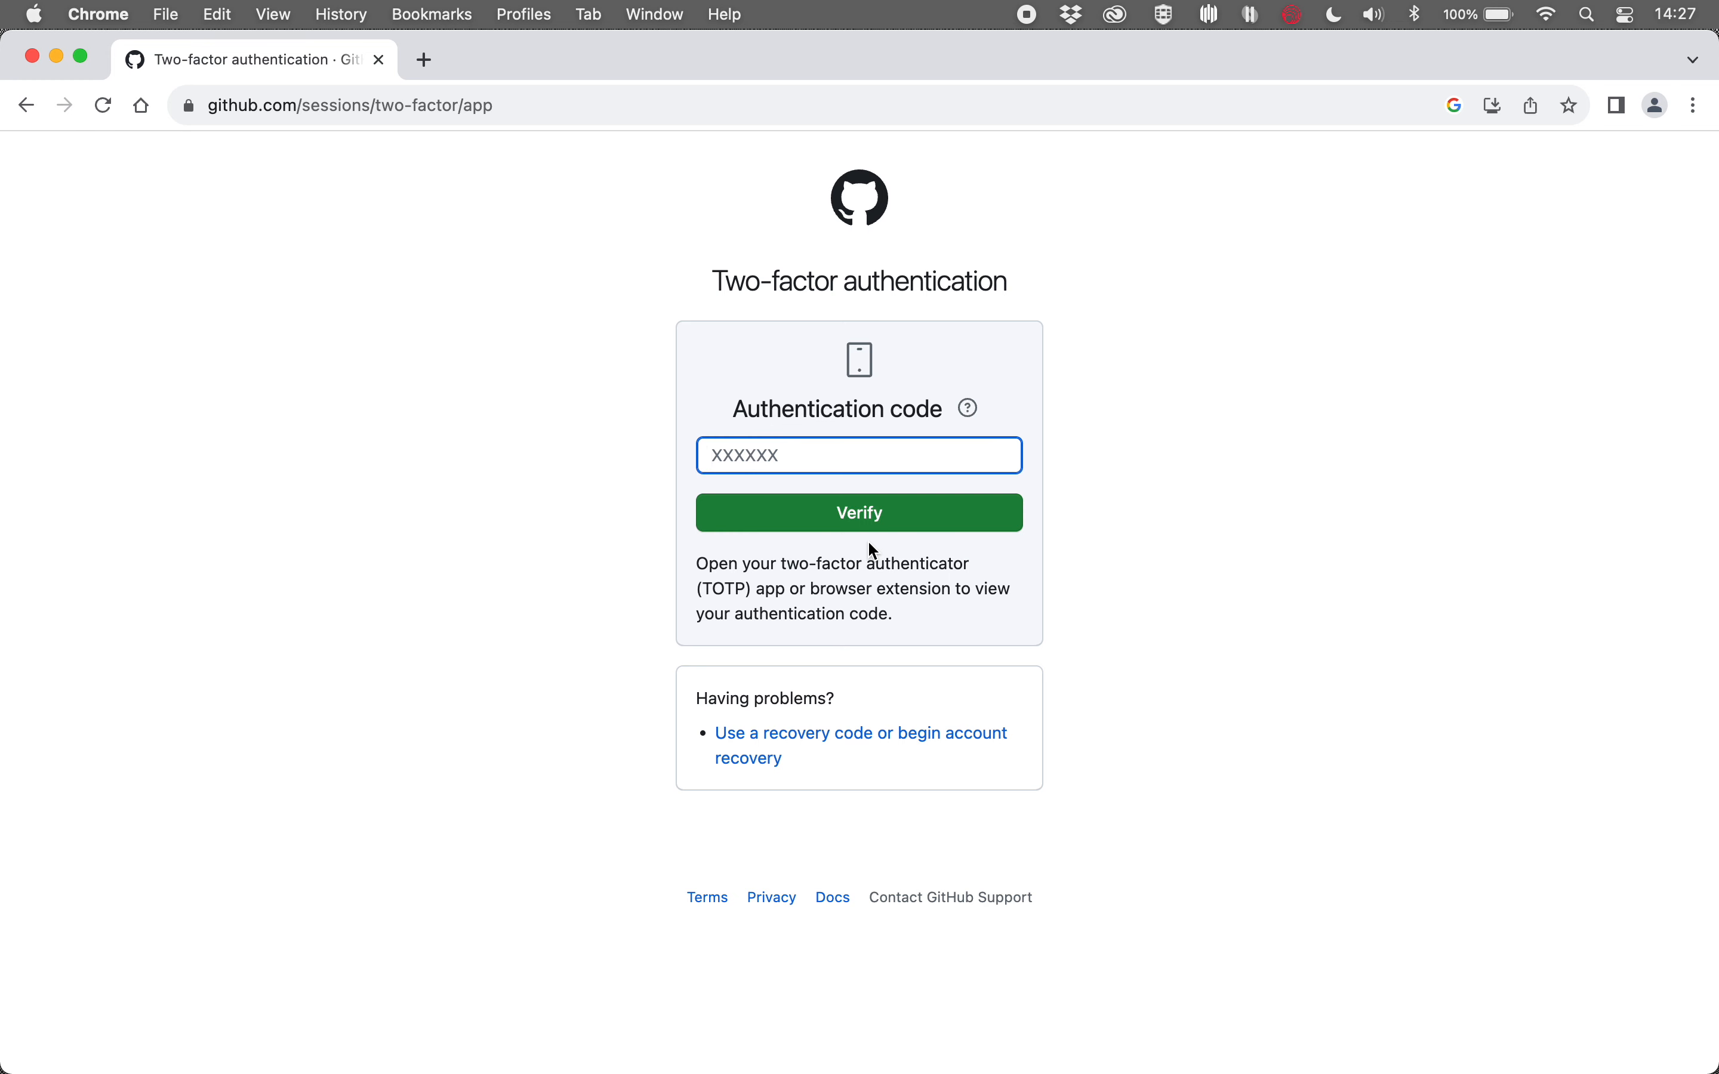
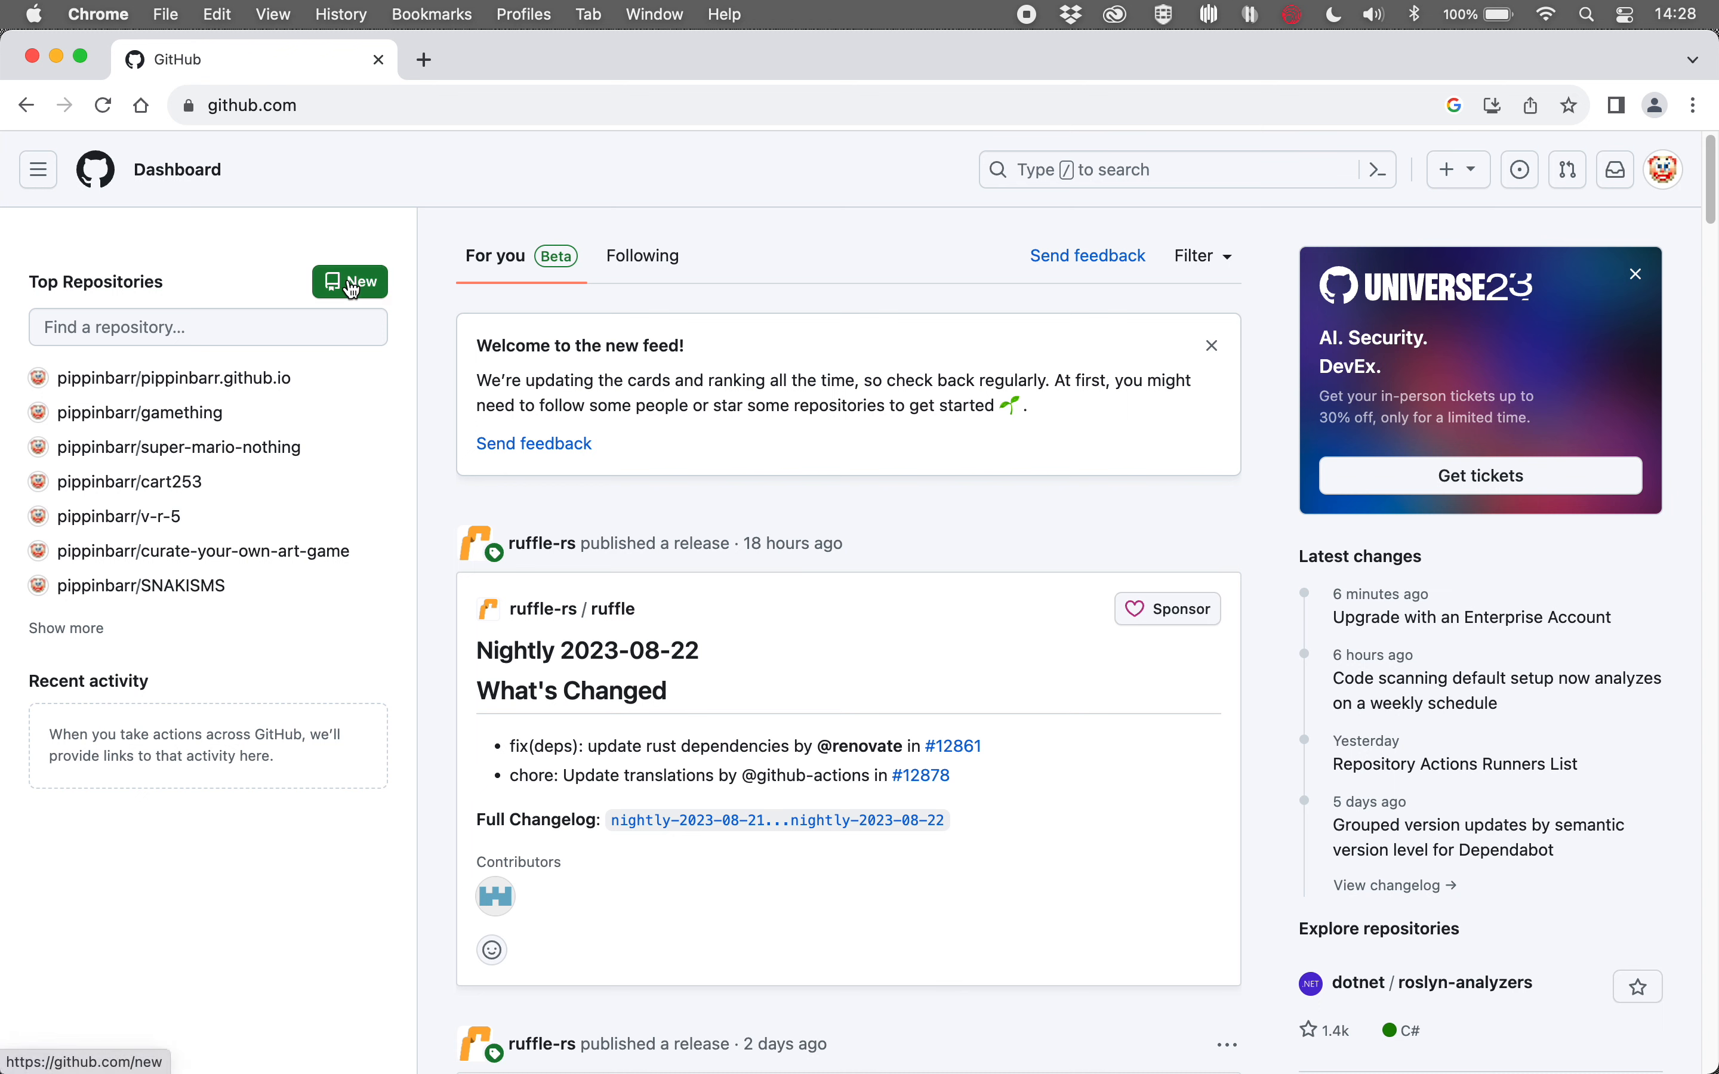
Start a new repository named cart253-2023 with description 'This is my course repository for CART253'.
{"action": "left_click", "coordinate": [1483, 176]}
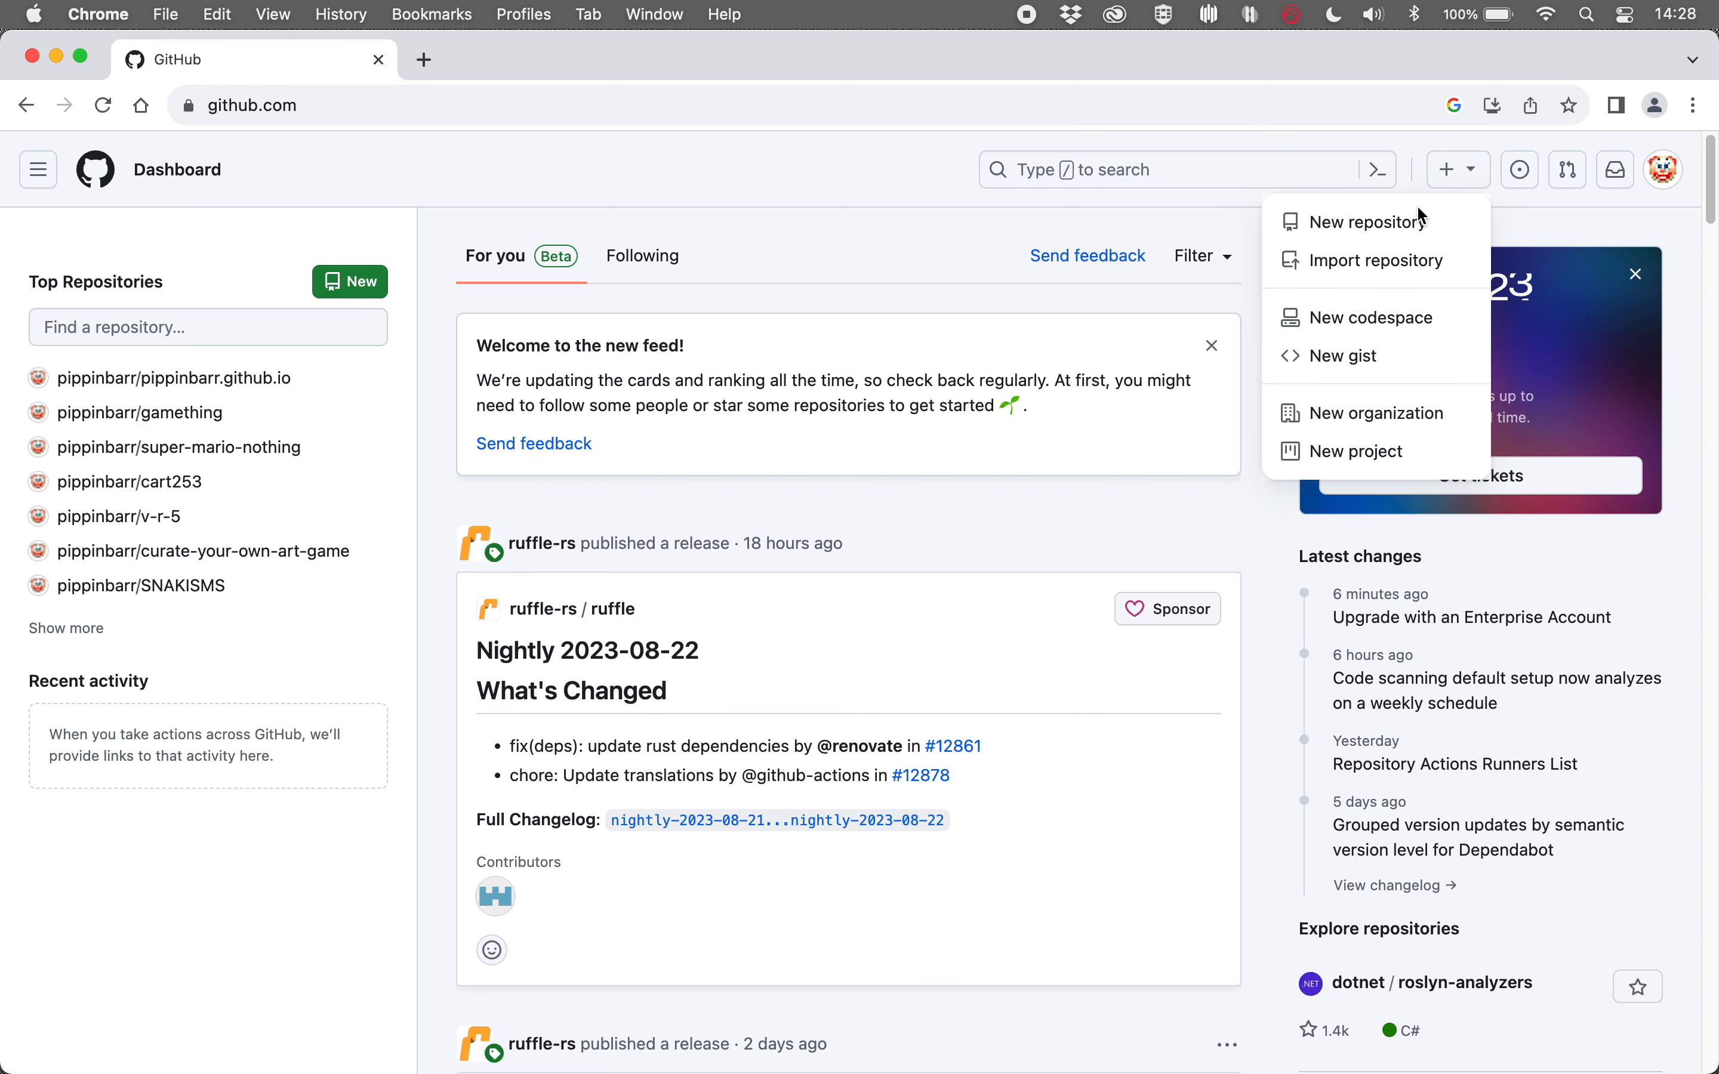
{"action": "left_click", "coordinate": [1356, 234]}
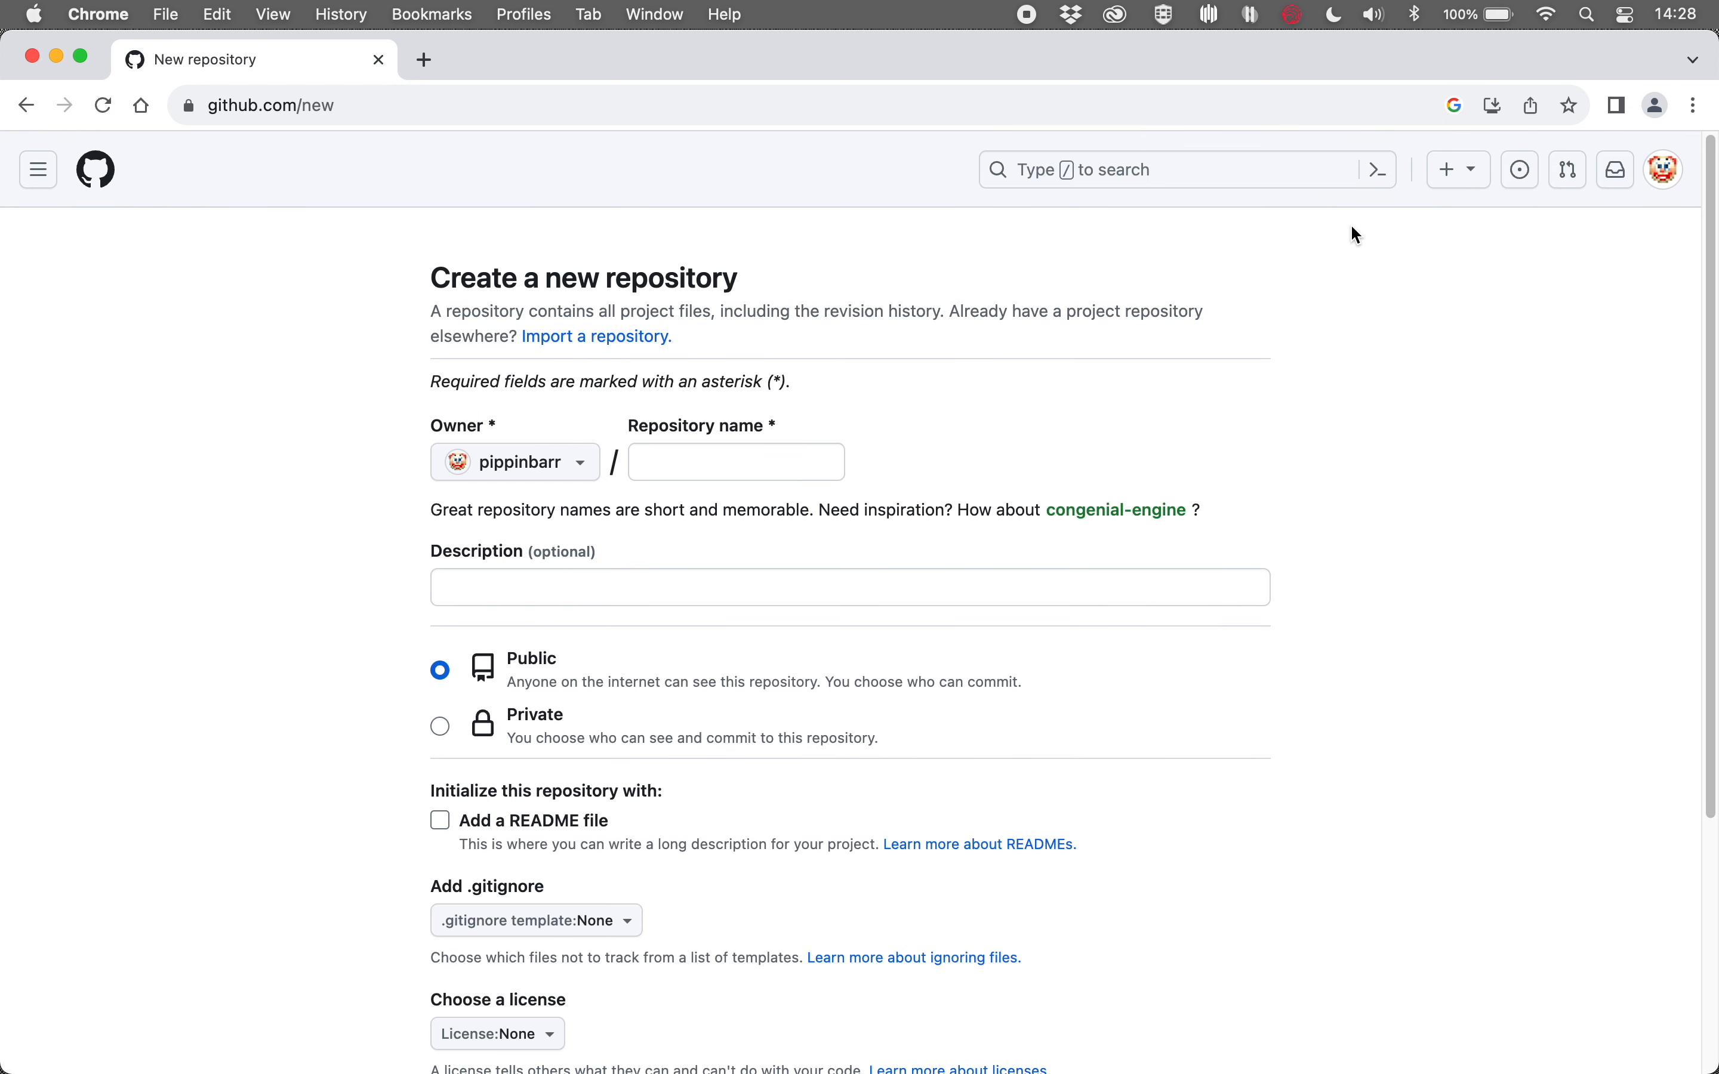
{"action": "left_click", "coordinate": [748, 469]}
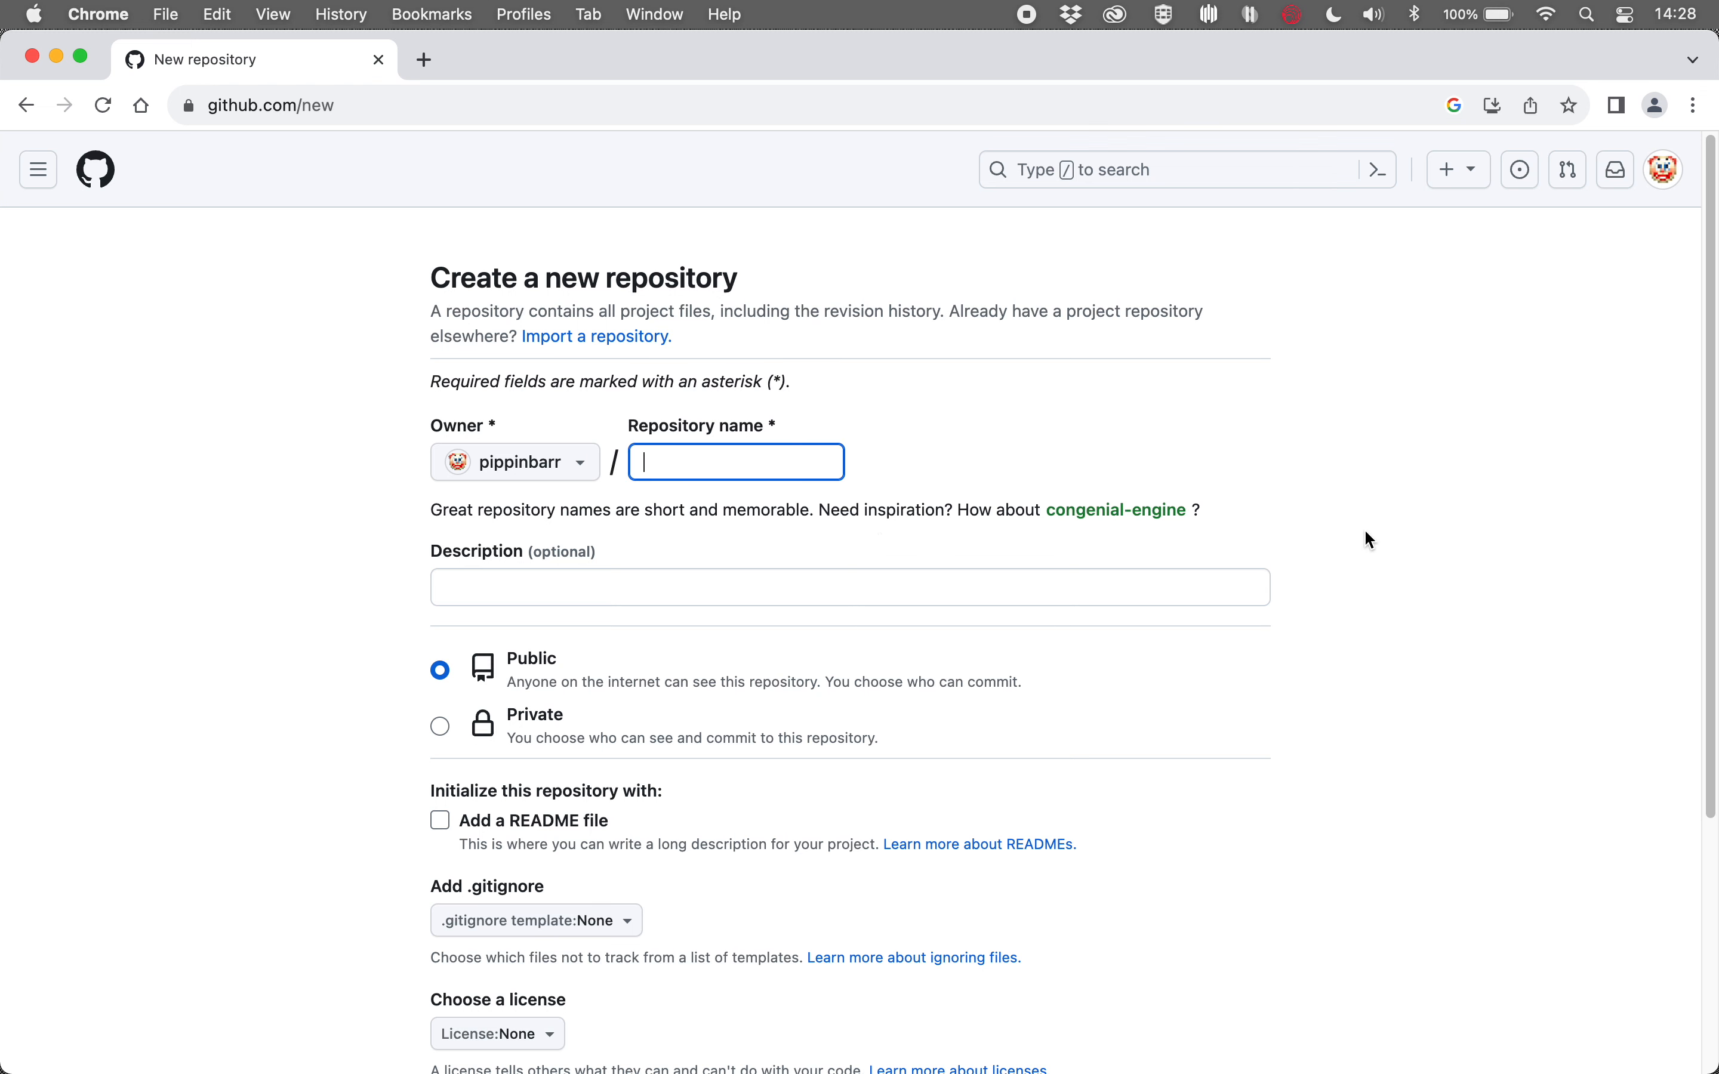
{"action": "type", "text": "ca"}
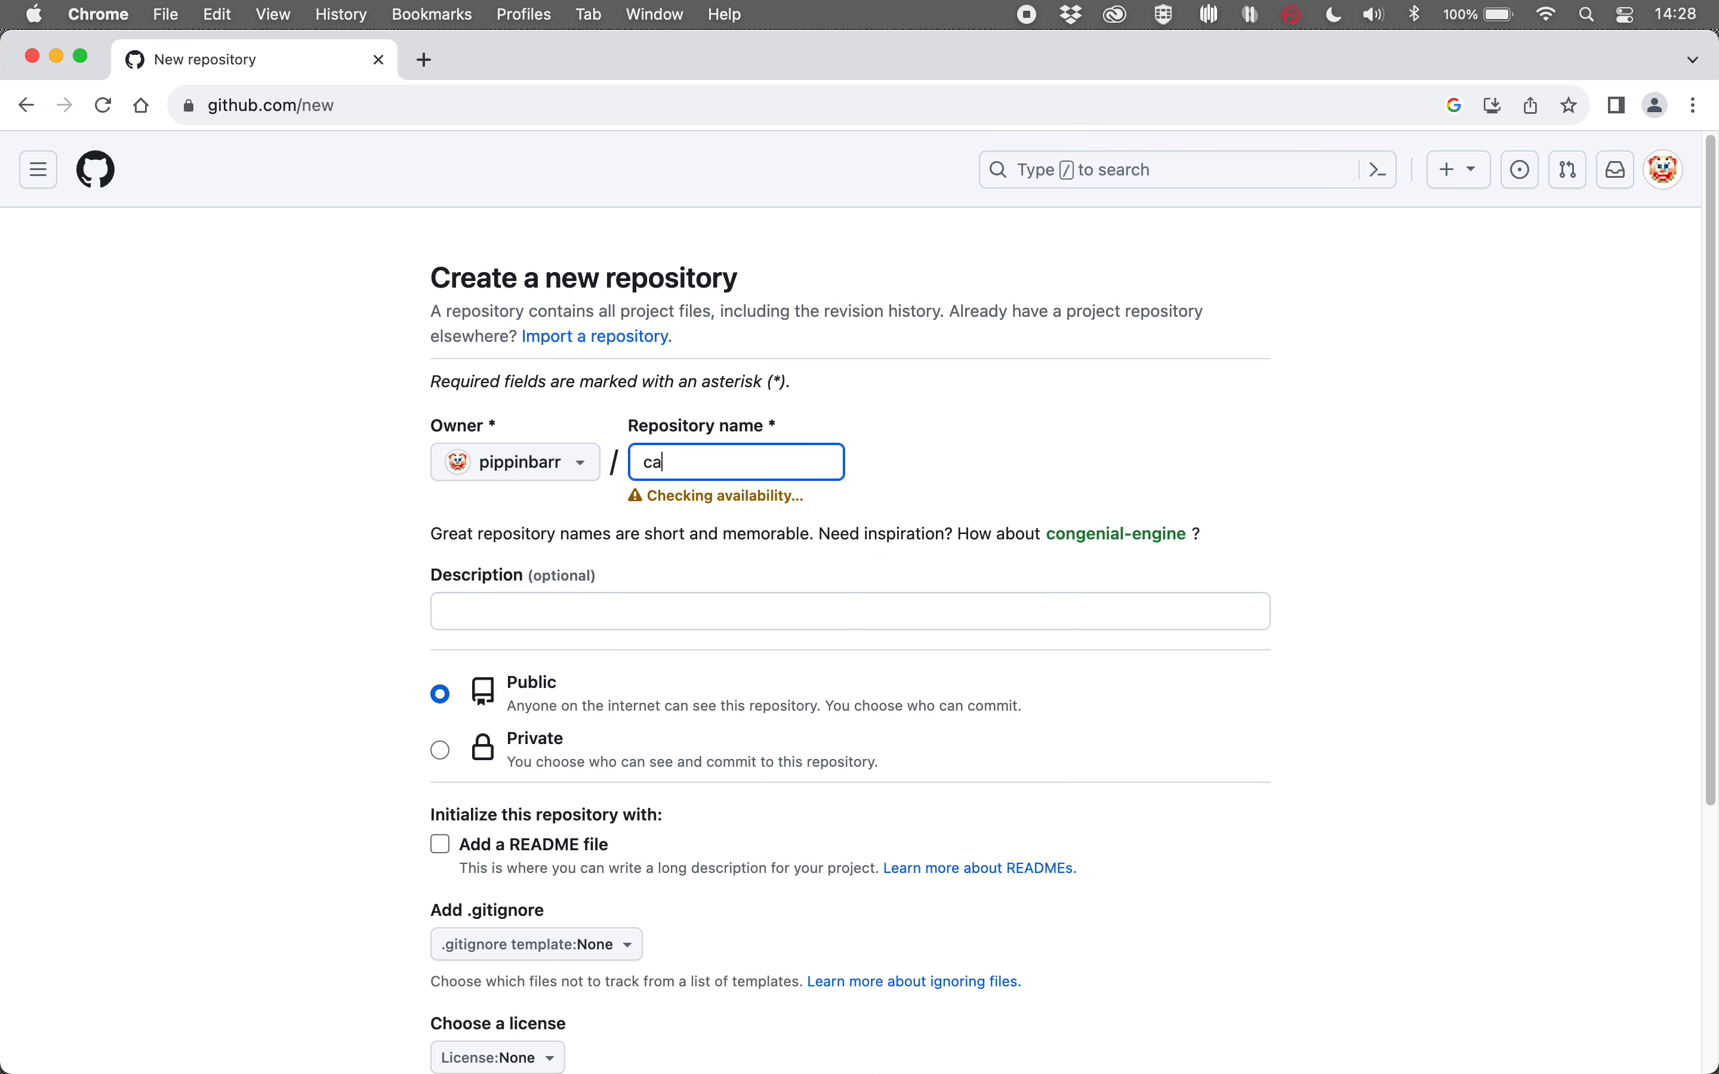
{"action": "type", "text": "rt253"}
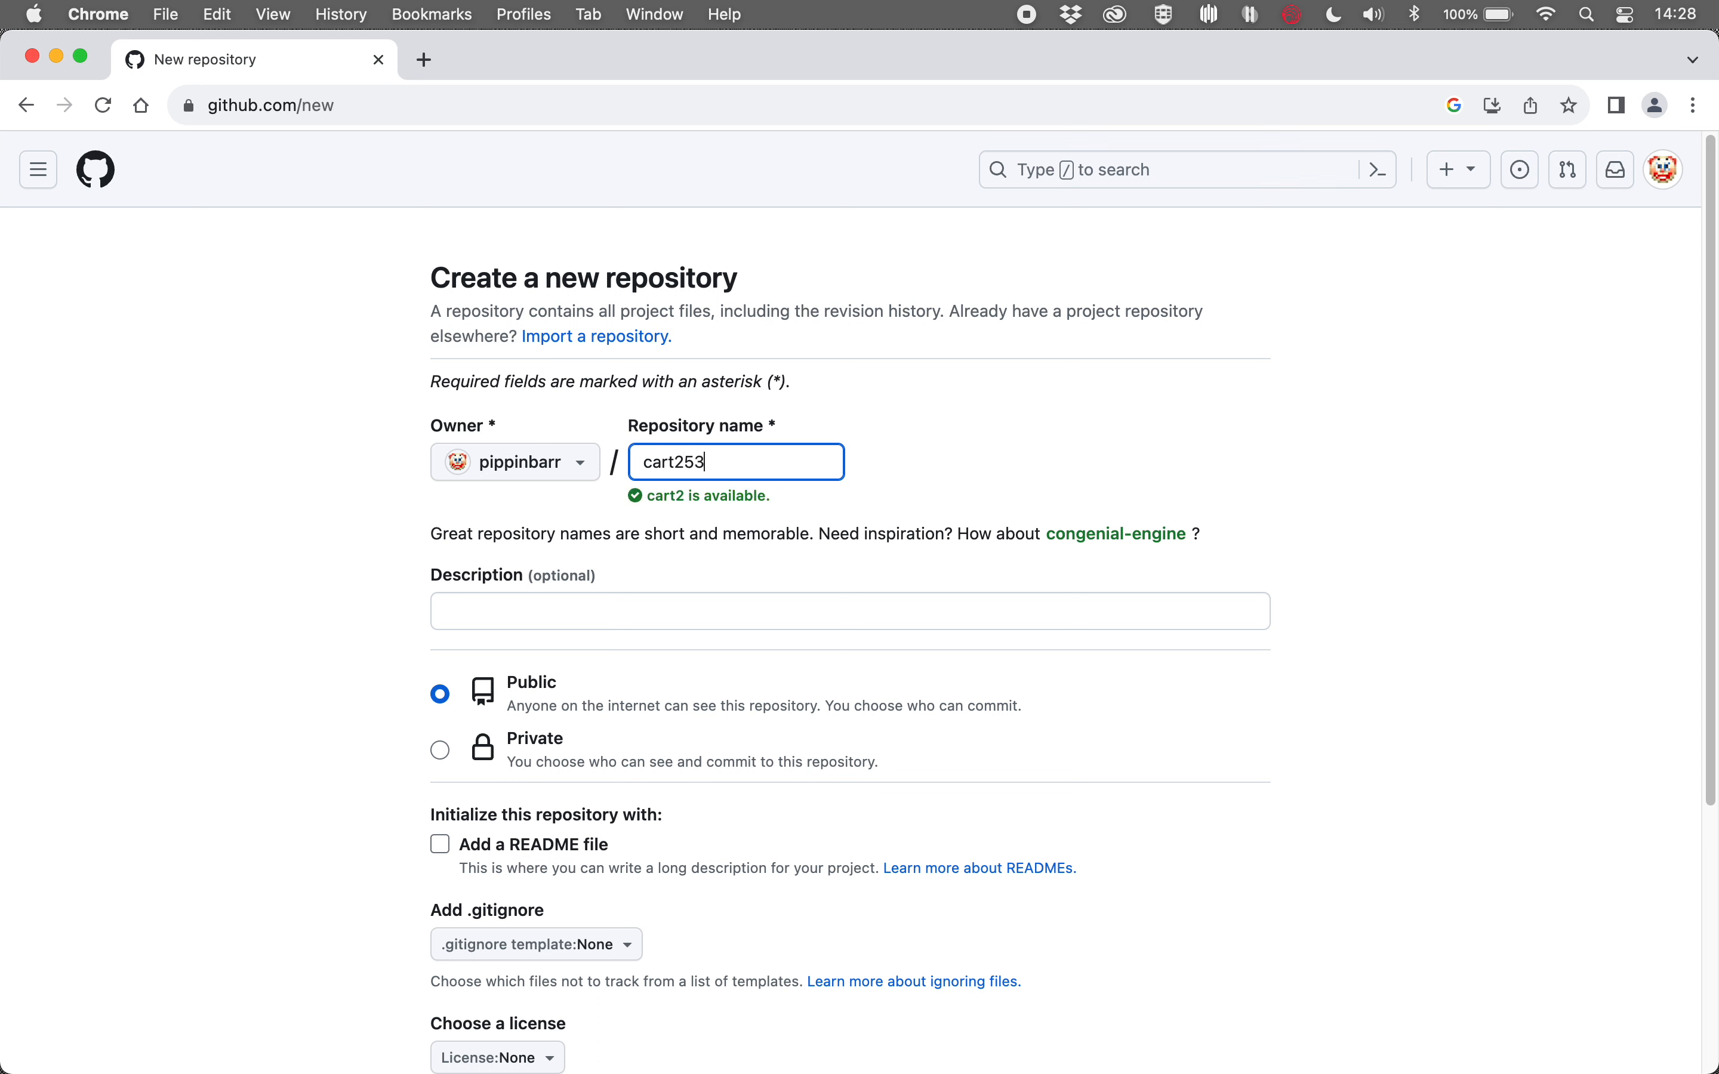
{"action": "type", "text": "-2023"}
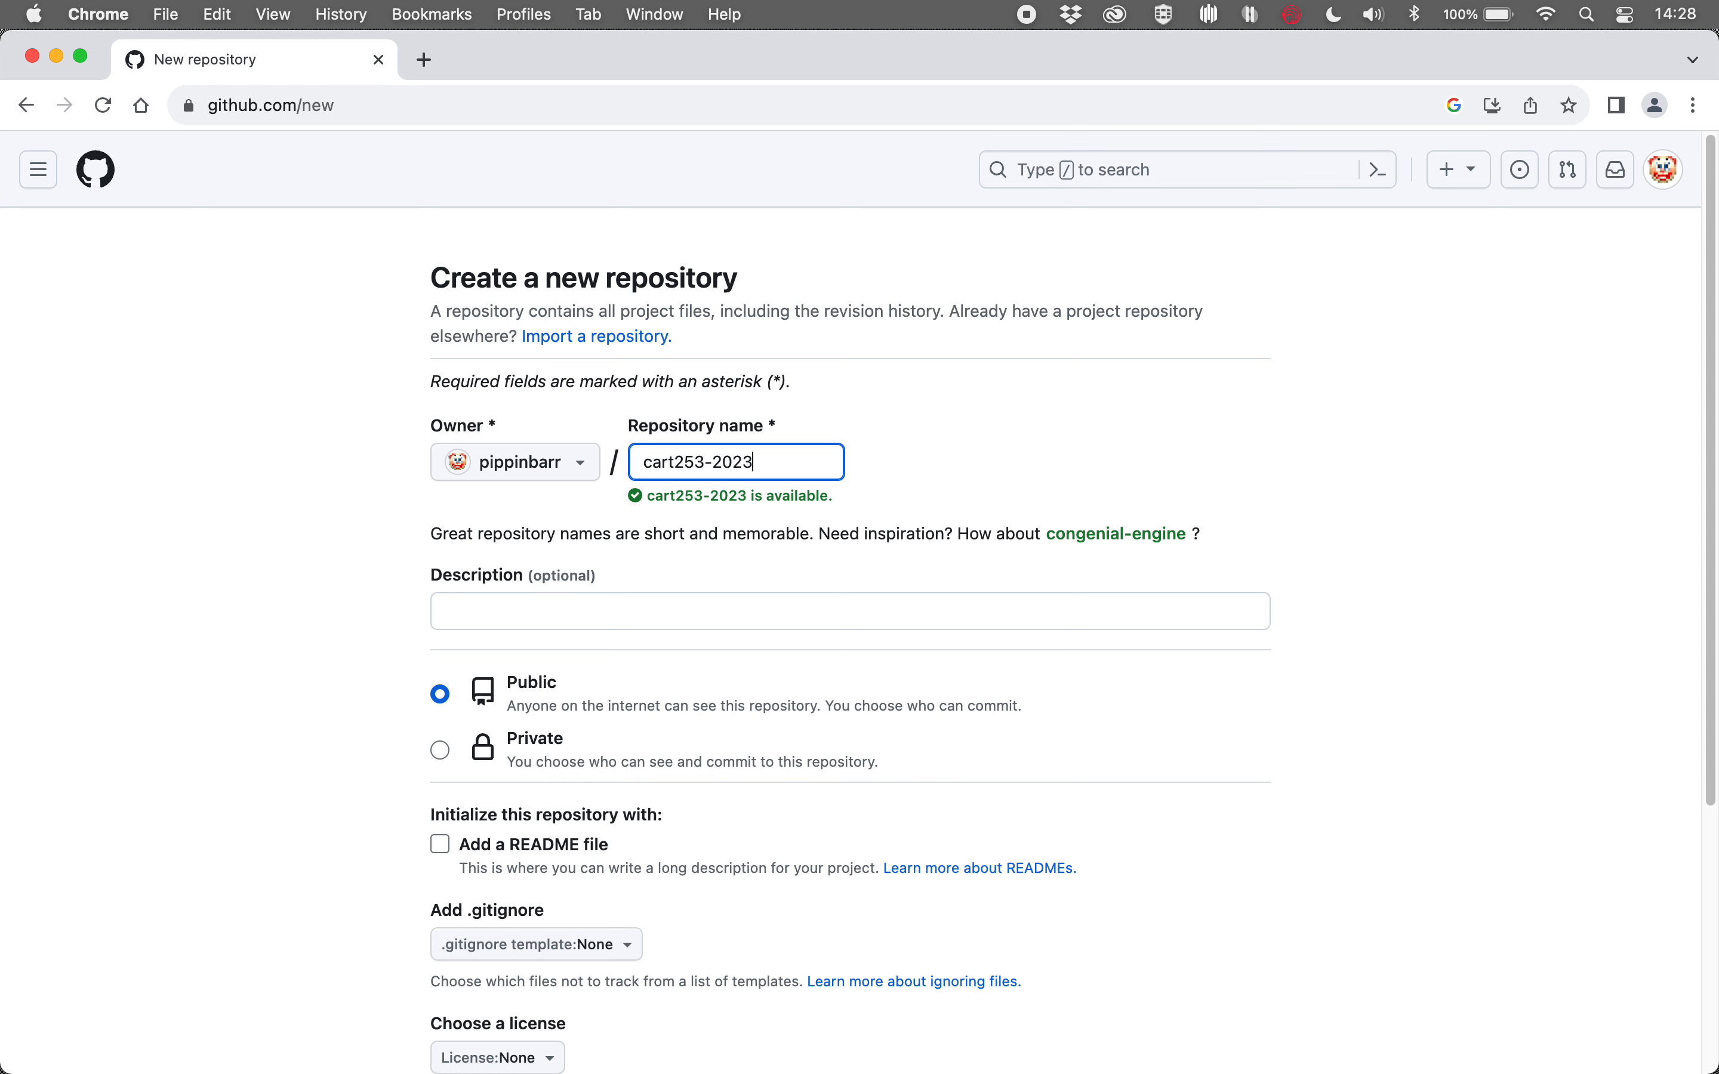
{"action": "left_click", "coordinate": [852, 602]}
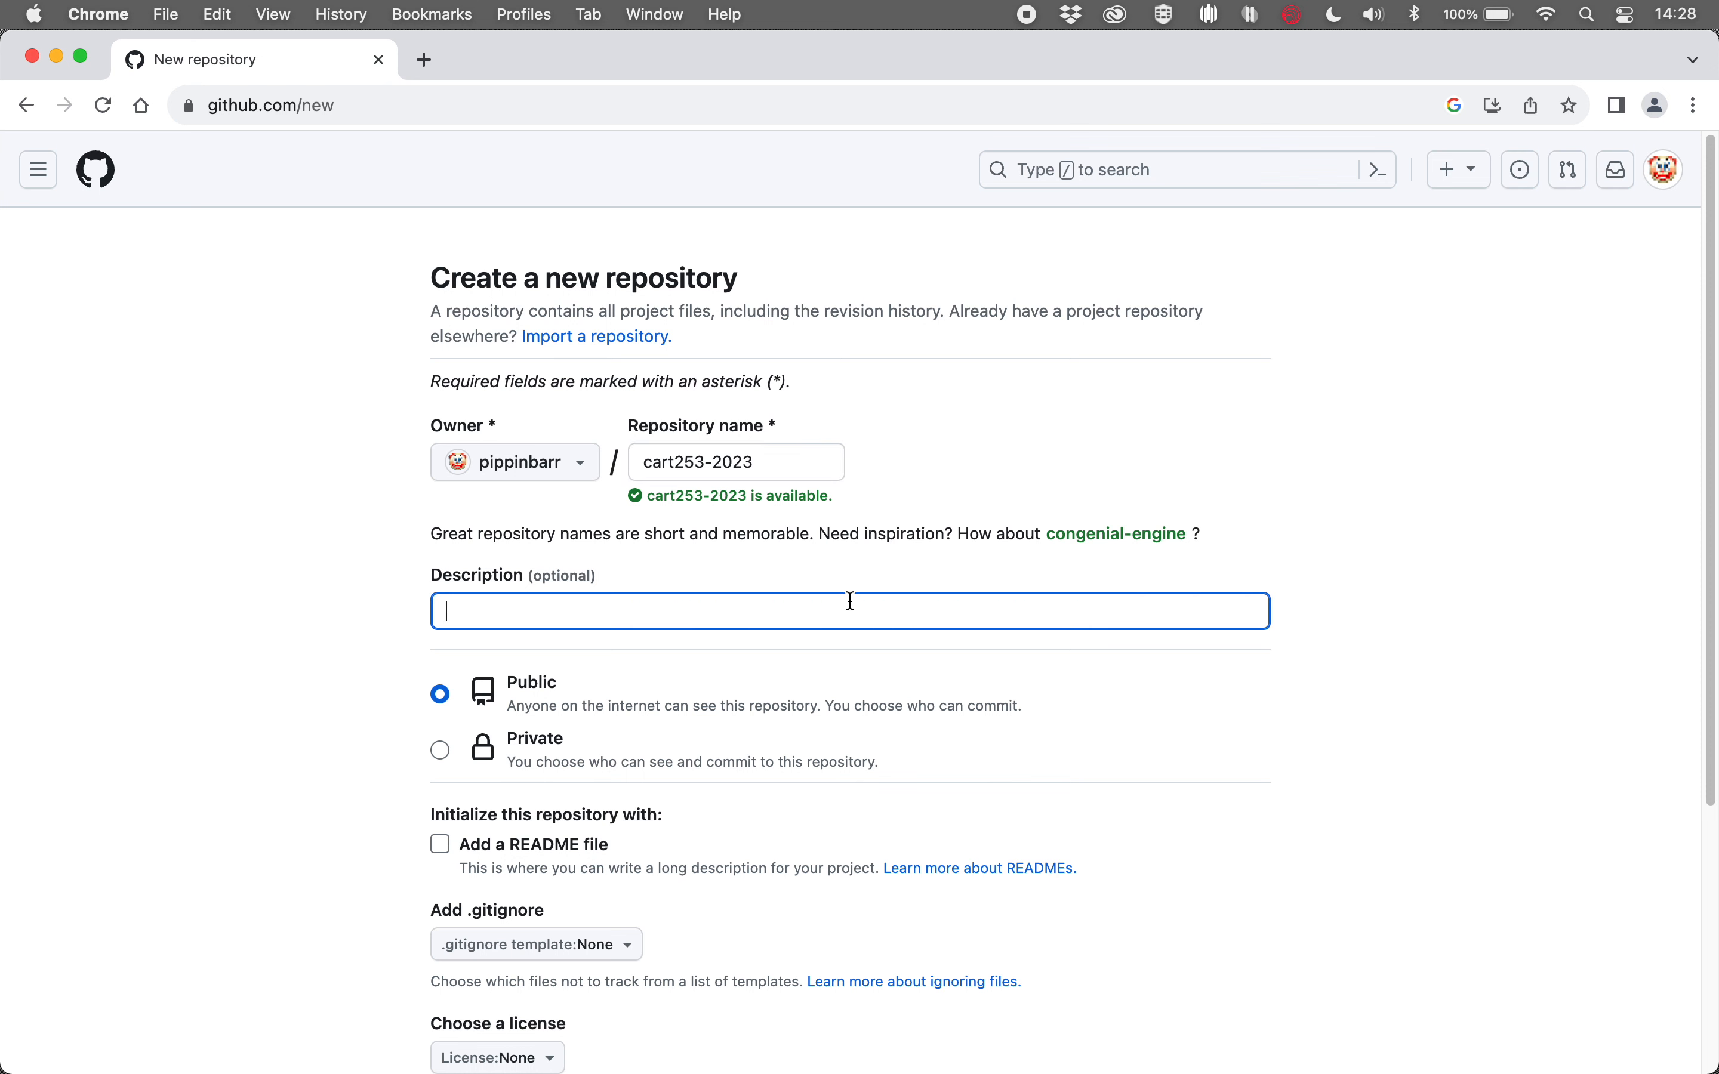
{"action": "type", "text": "This is my course repos"}
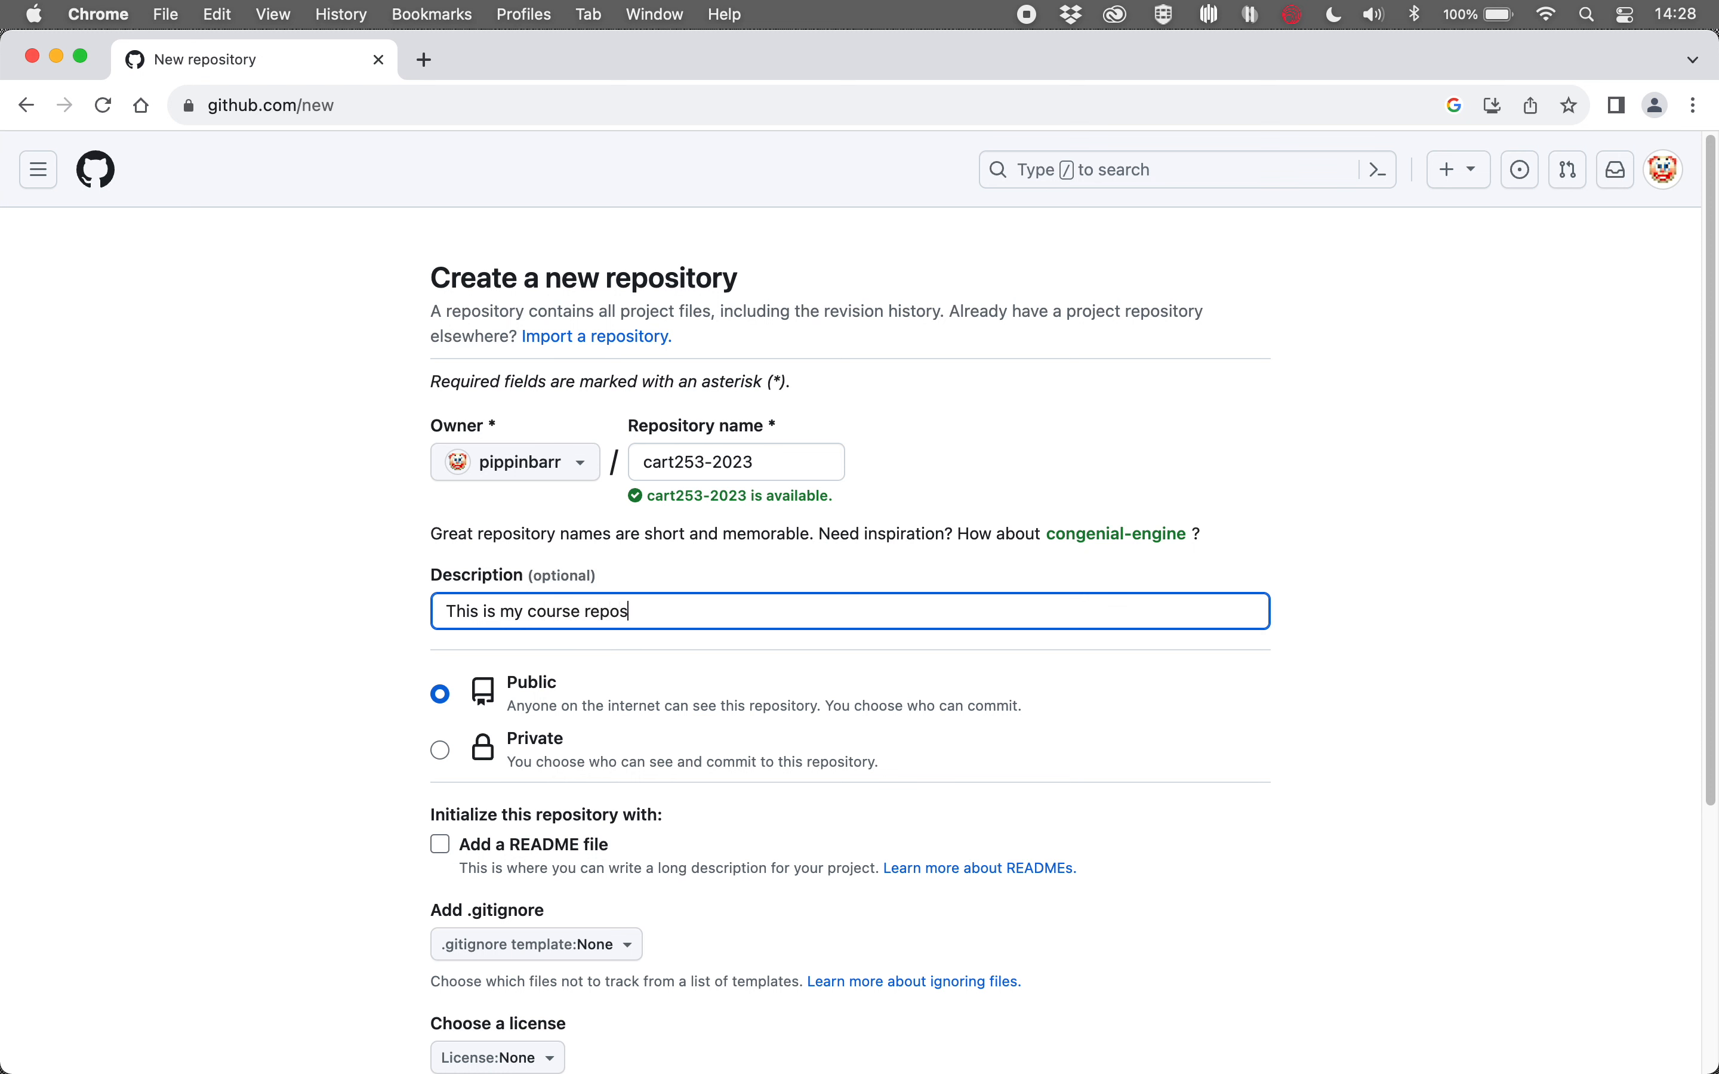
{"action": "type", "text": "itory for CART253"}
Initialize with a README file and create the public cart253-2023 repository.
{"action": "scroll", "coordinate": [591, 700], "scroll_direction": "down", "scroll_amount": 5}
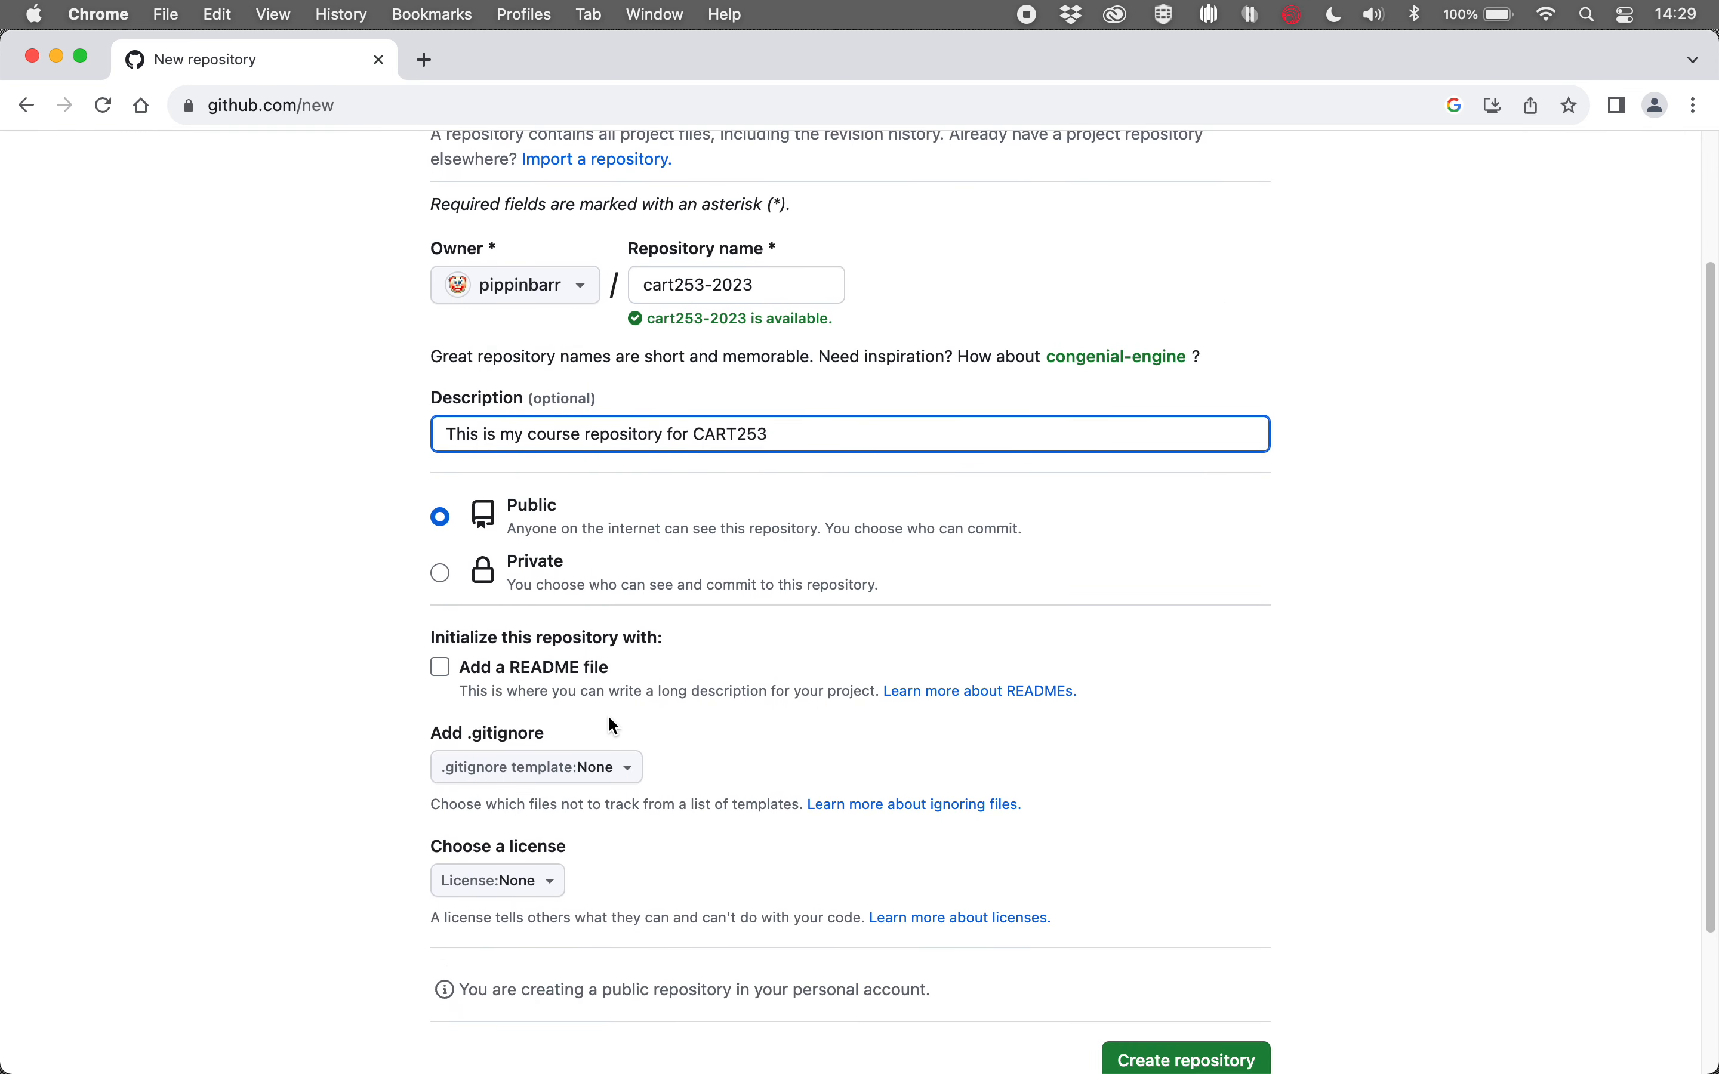
{"action": "scroll", "coordinate": [687, 668], "scroll_direction": "down", "scroll_amount": 5}
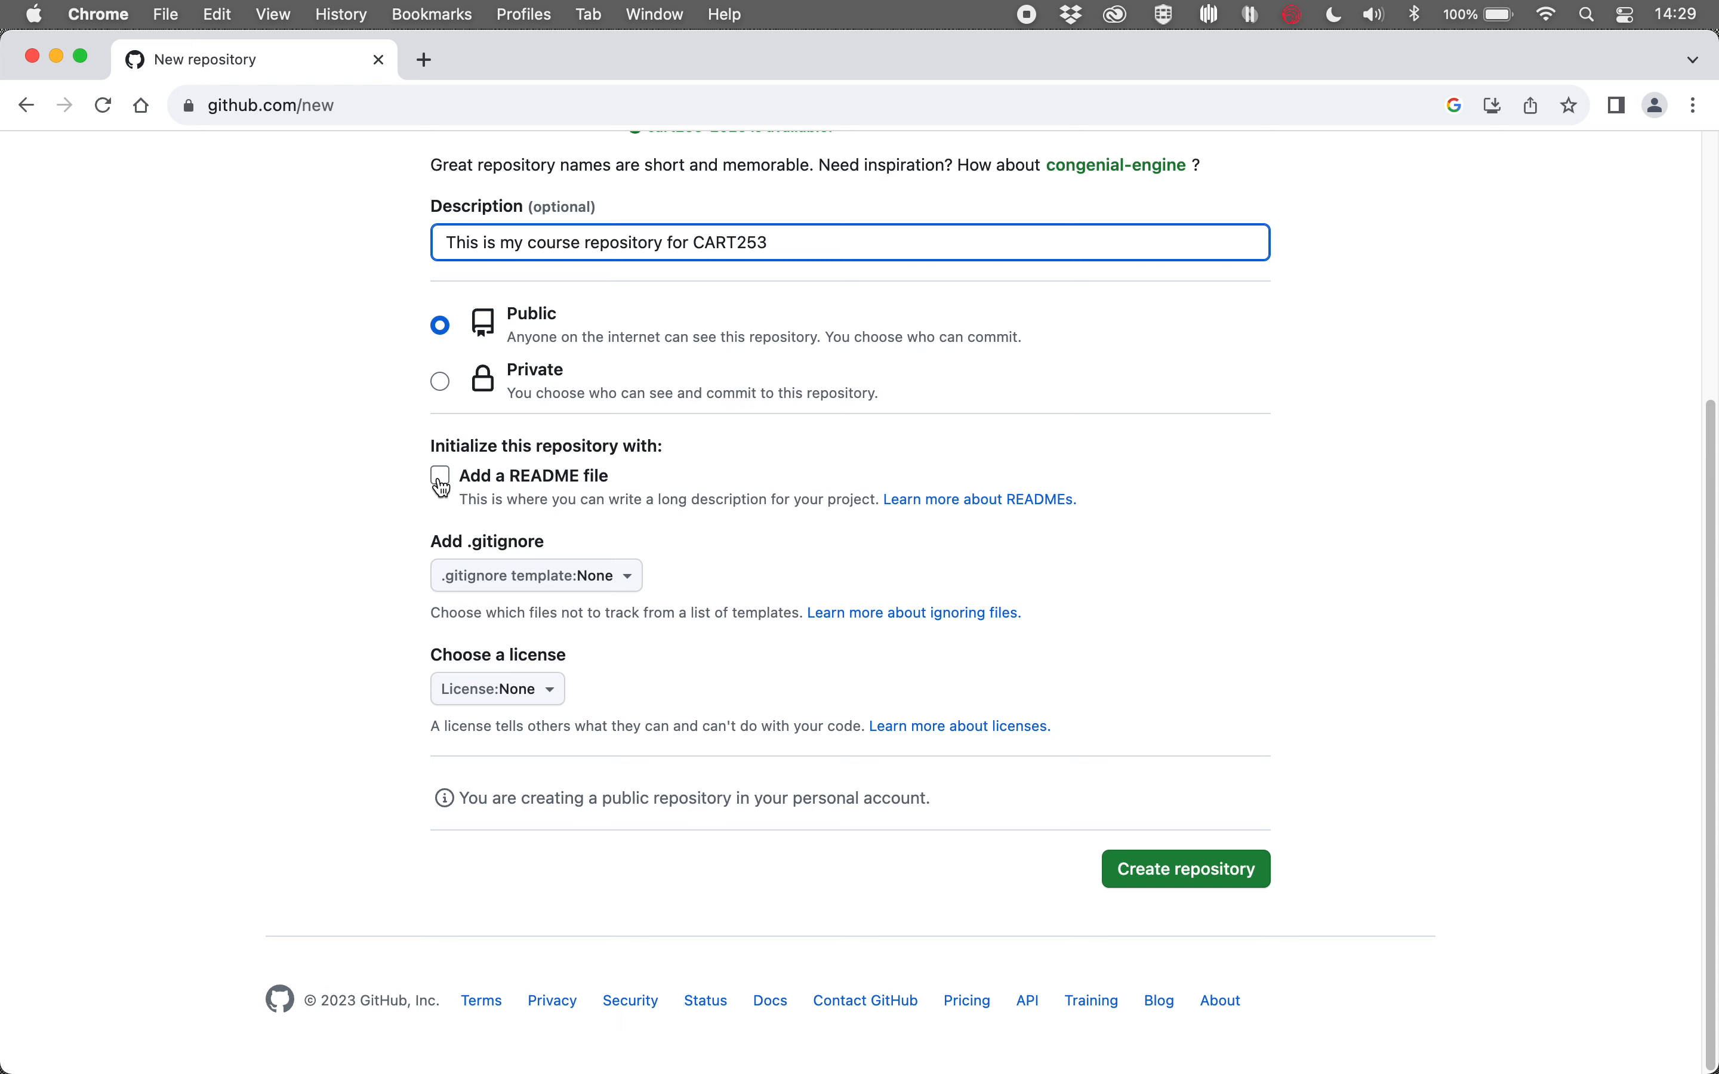
{"action": "left_click", "coordinate": [440, 476]}
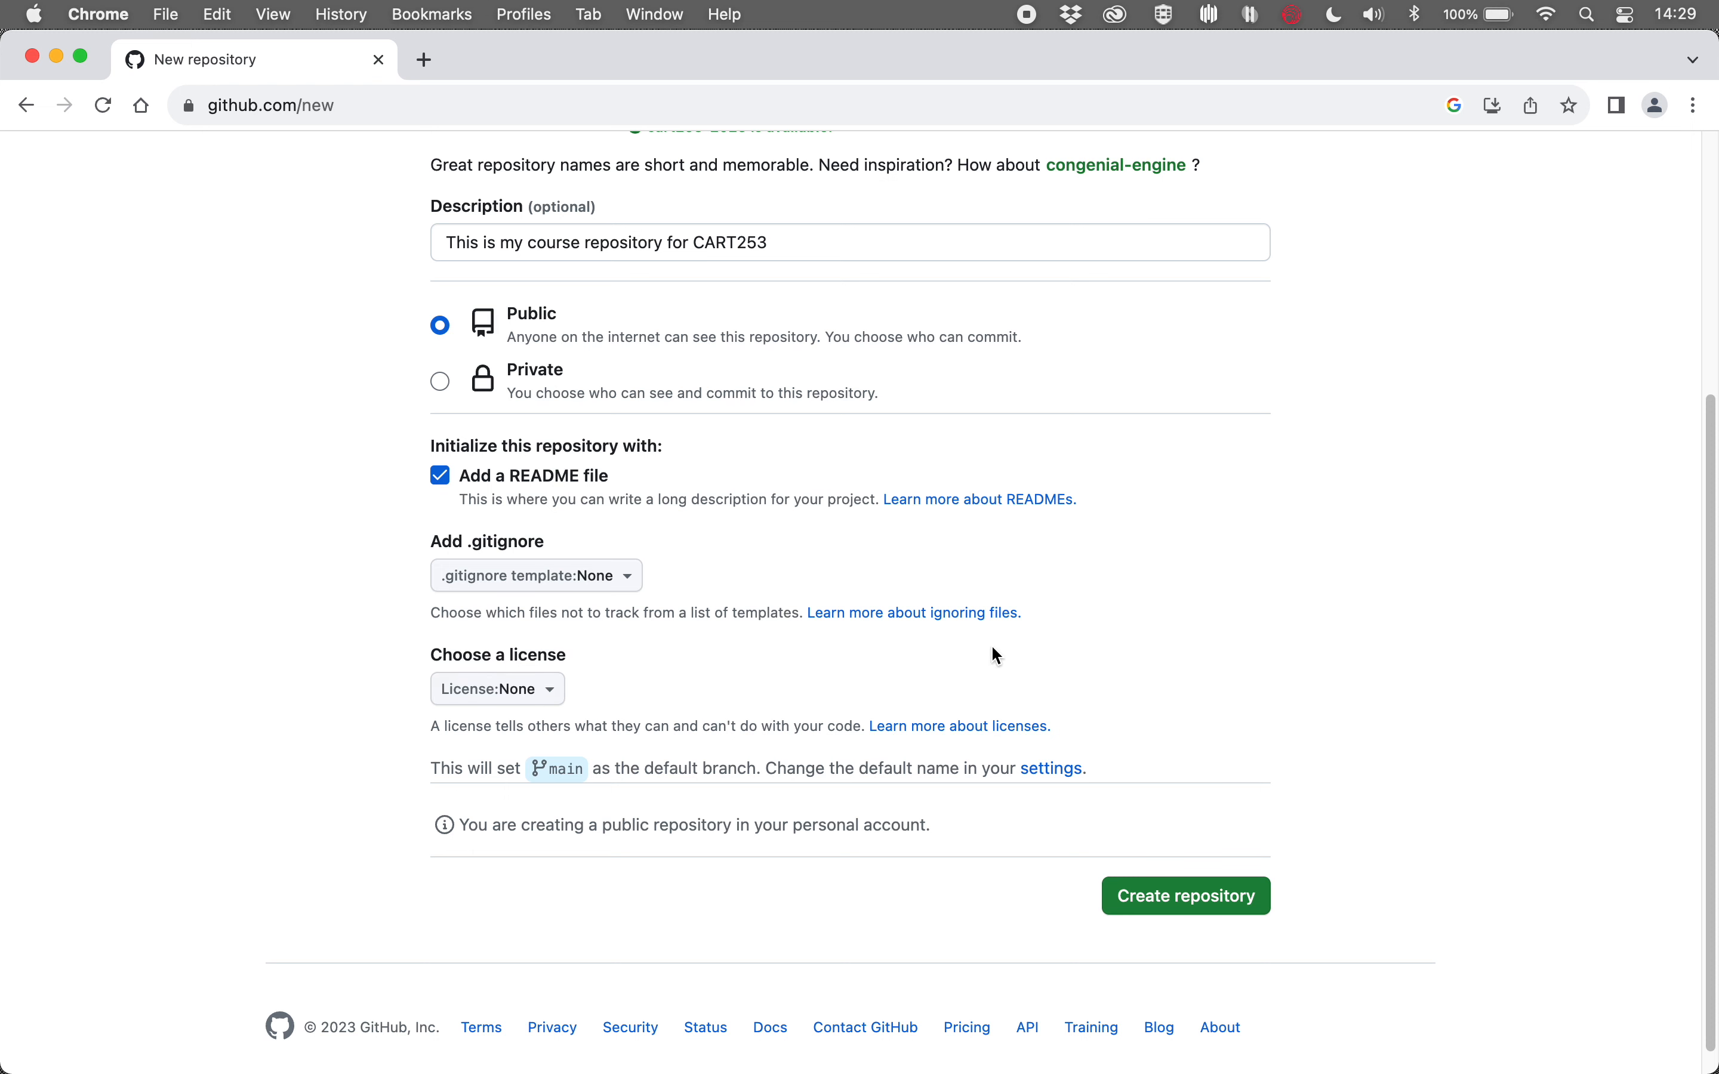
{"action": "scroll", "coordinate": [1039, 656], "scroll_direction": "up", "scroll_amount": 5}
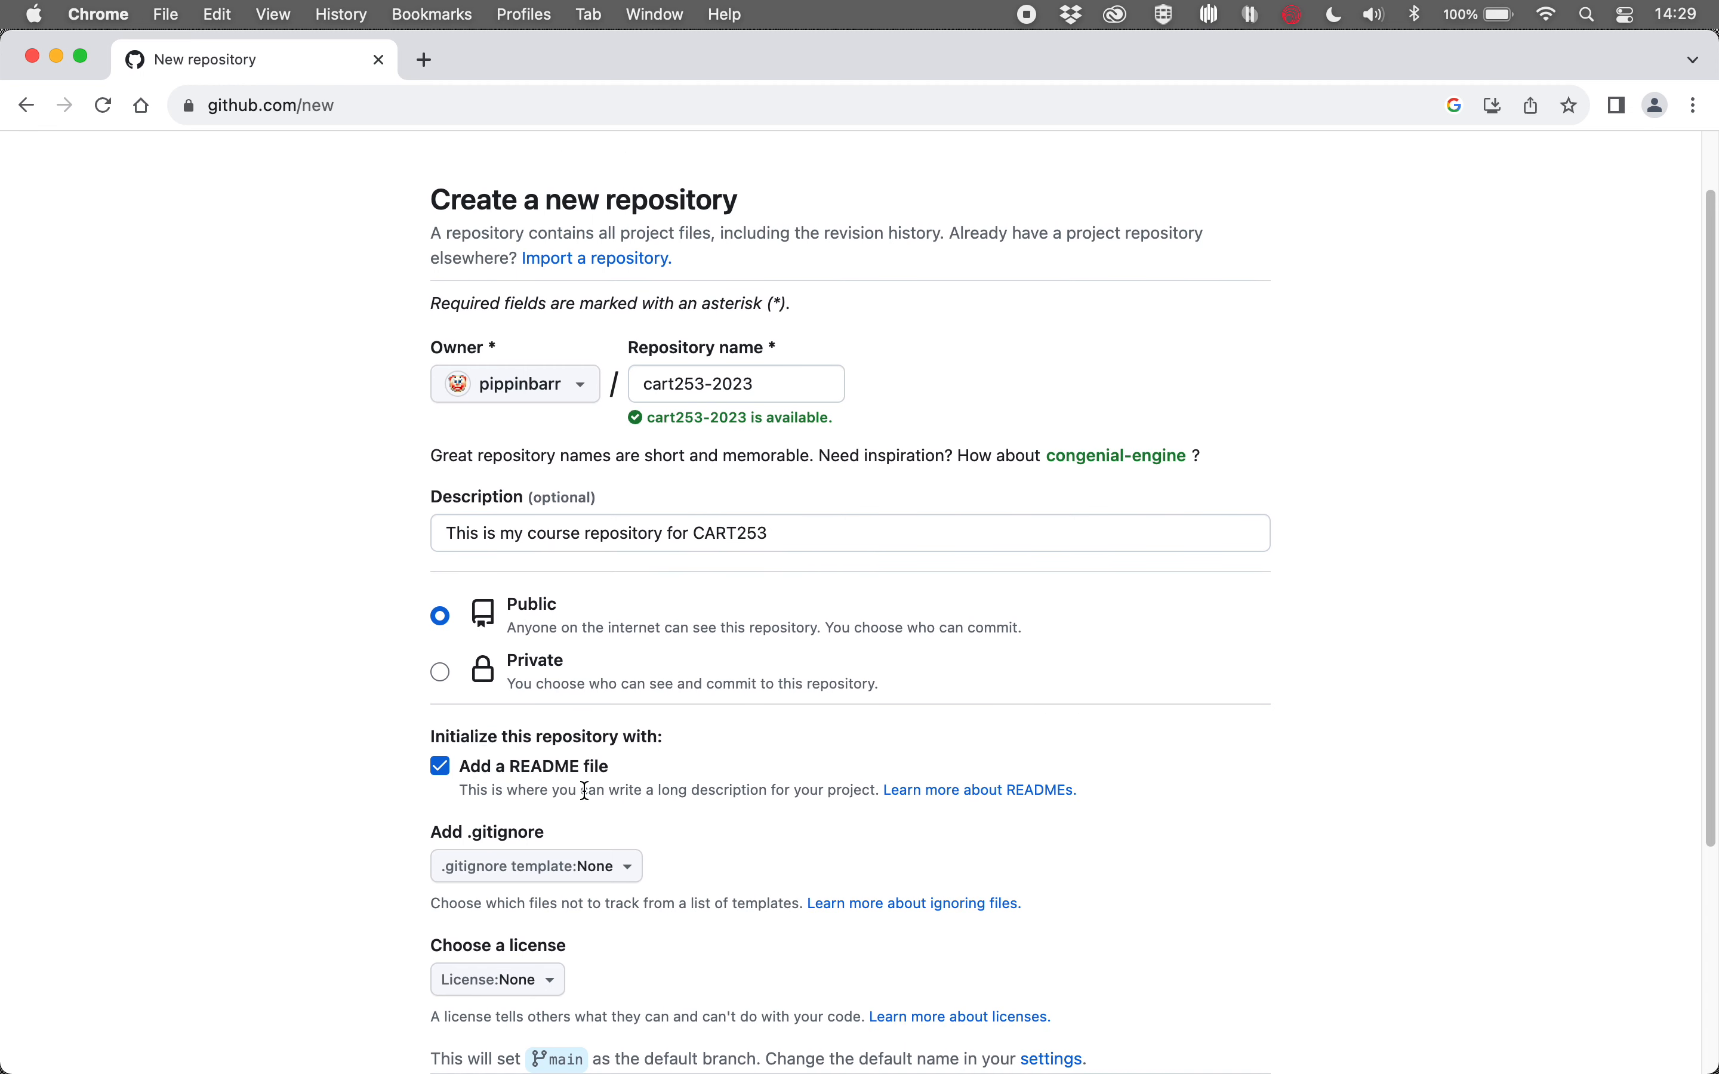
{"action": "scroll", "coordinate": [1312, 842], "scroll_direction": "down", "scroll_amount": 5}
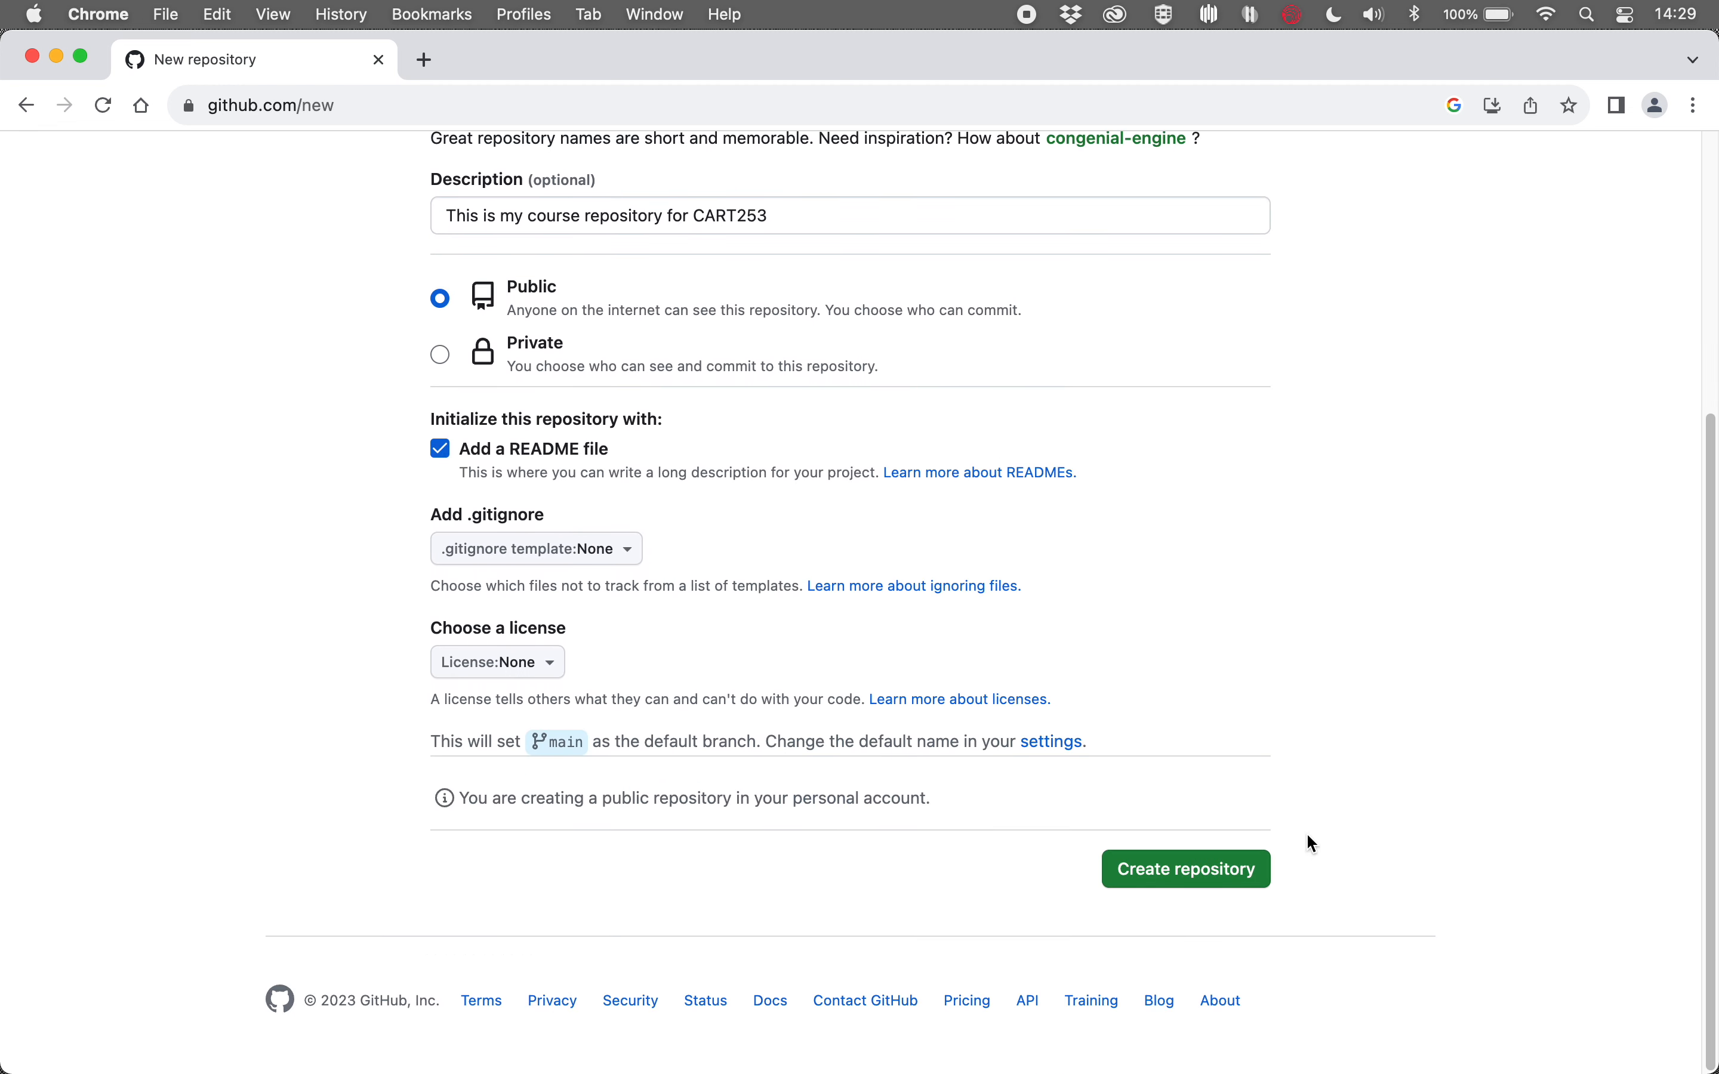
{"action": "left_click", "coordinate": [1200, 874]}
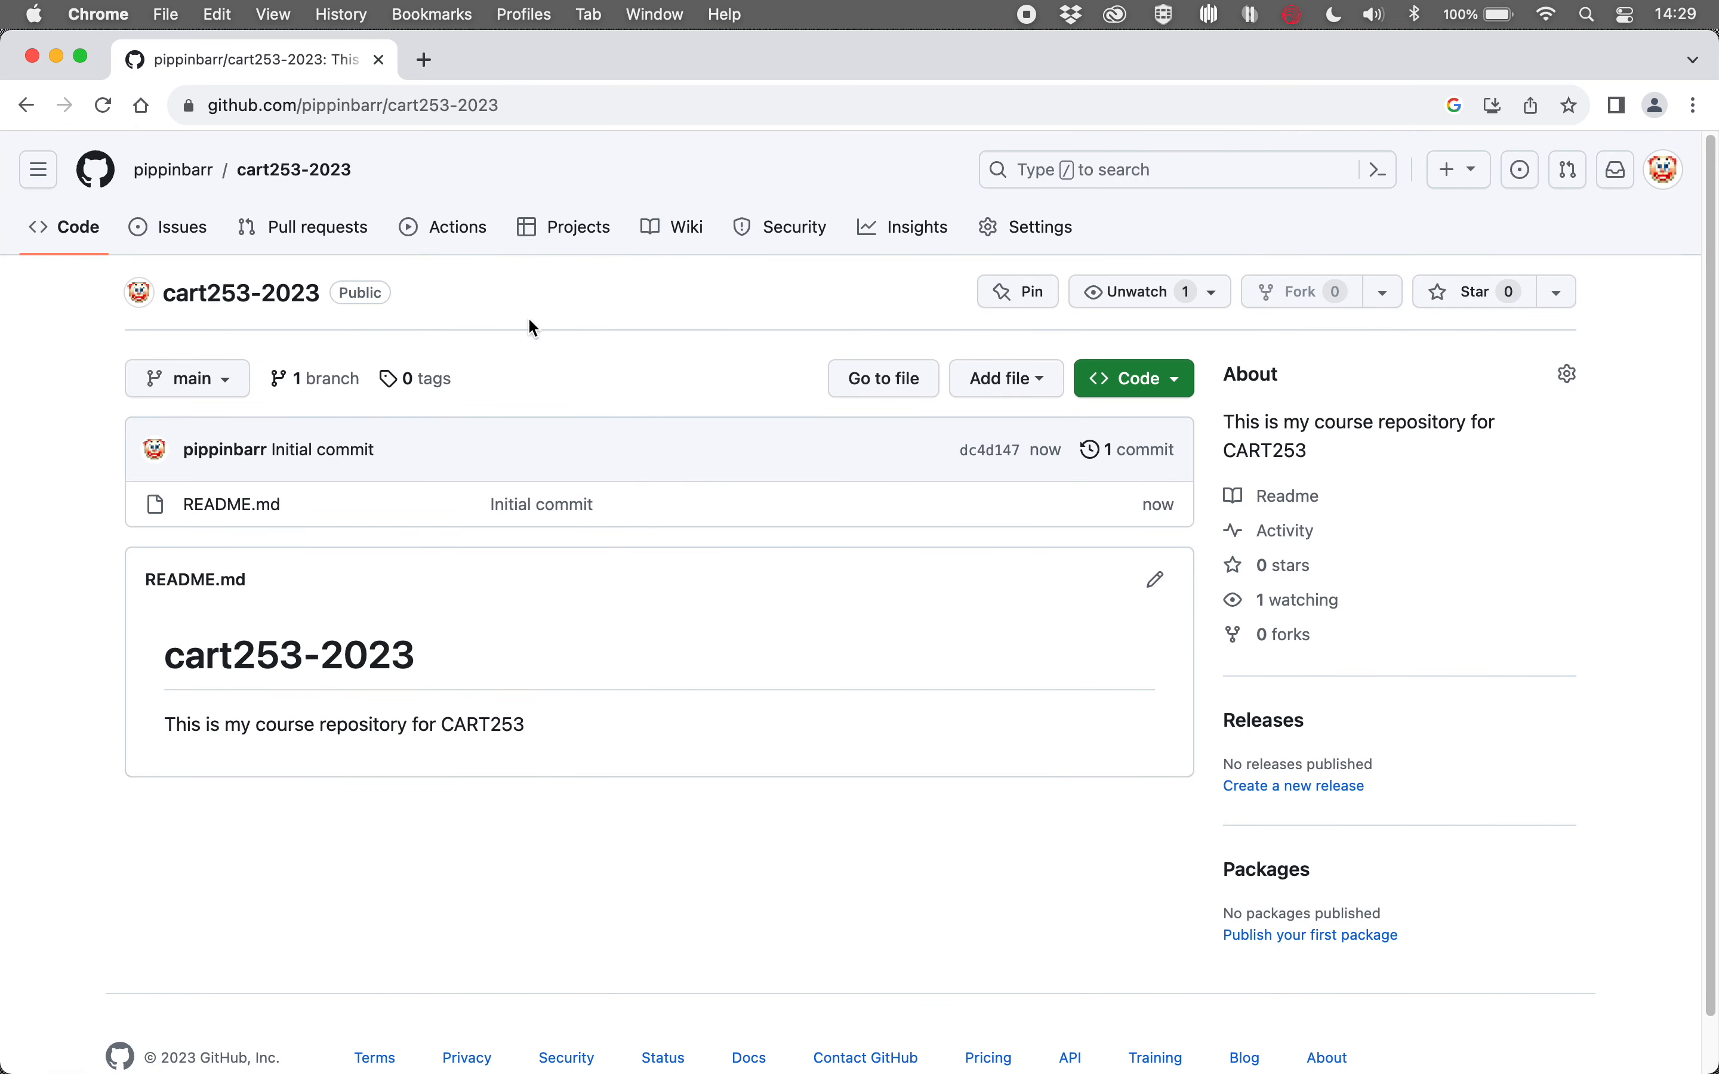
Select the cart253-2023 repository's URL in the browser address bar.
{"action": "left_click", "coordinate": [234, 112]}
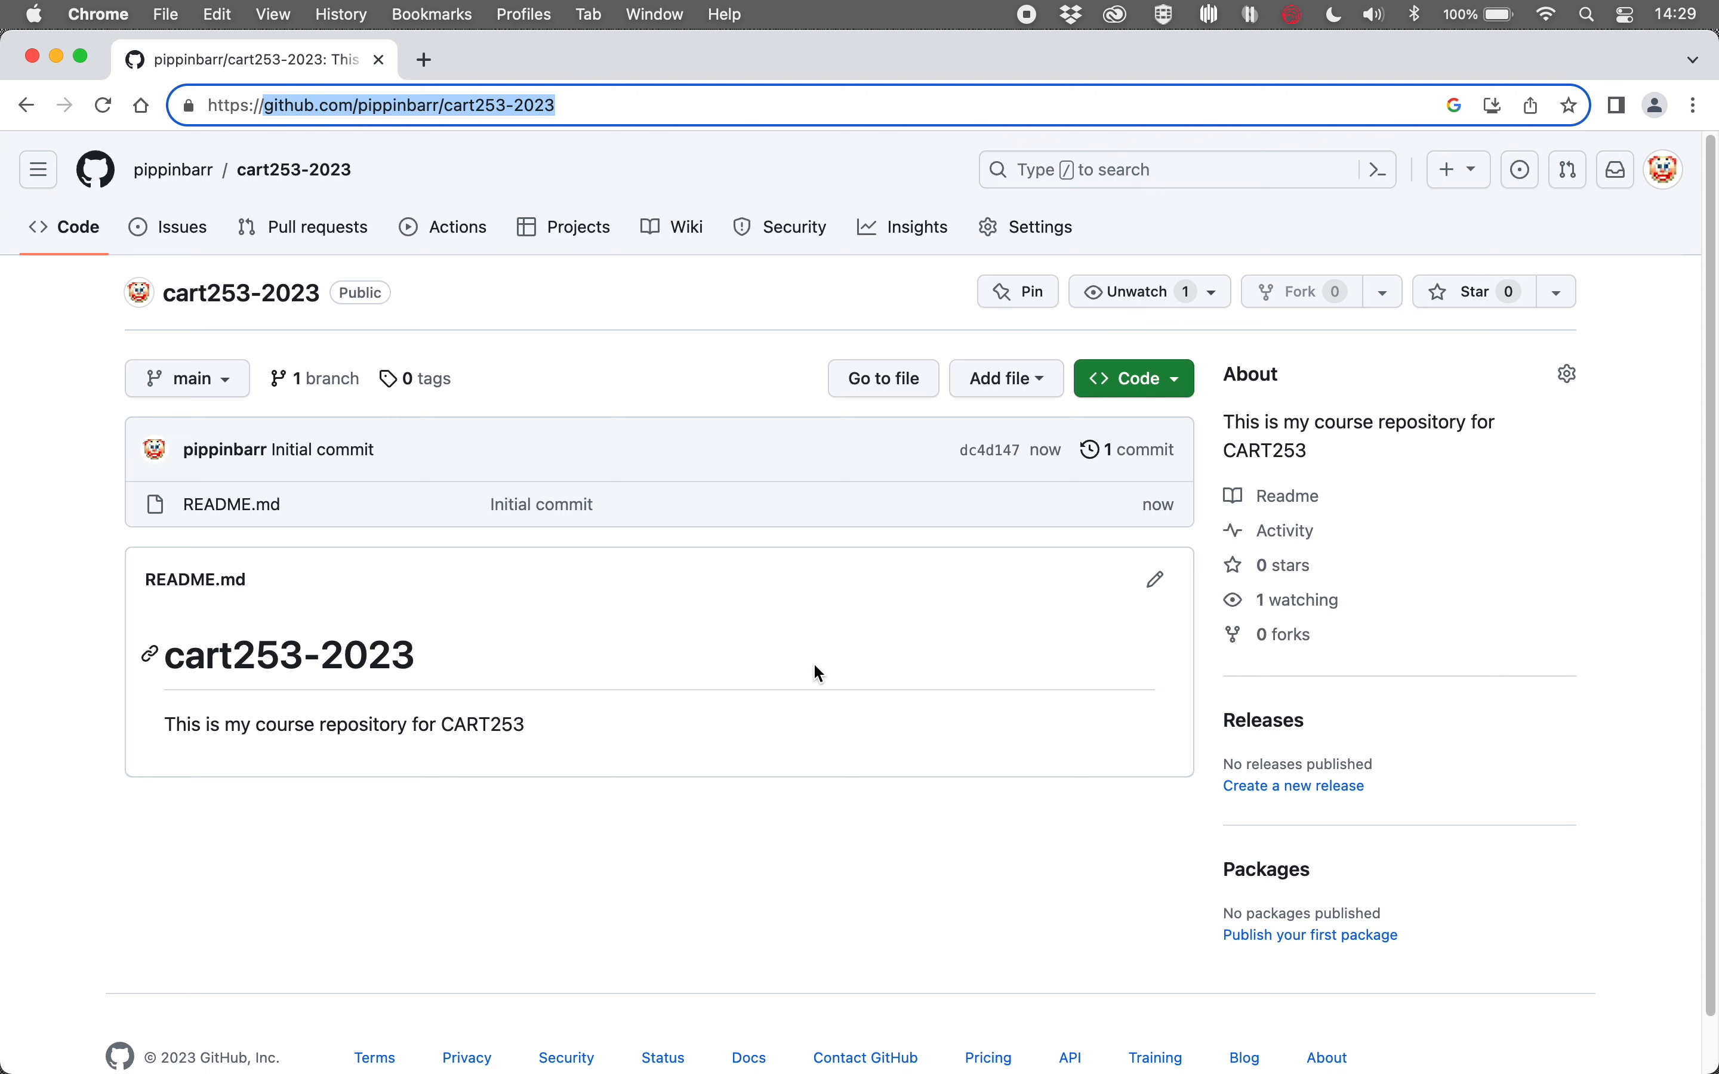
In the repository's Pages settings, set the publishing branch to main with the / (root) folder.
{"action": "left_click", "coordinate": [1029, 245]}
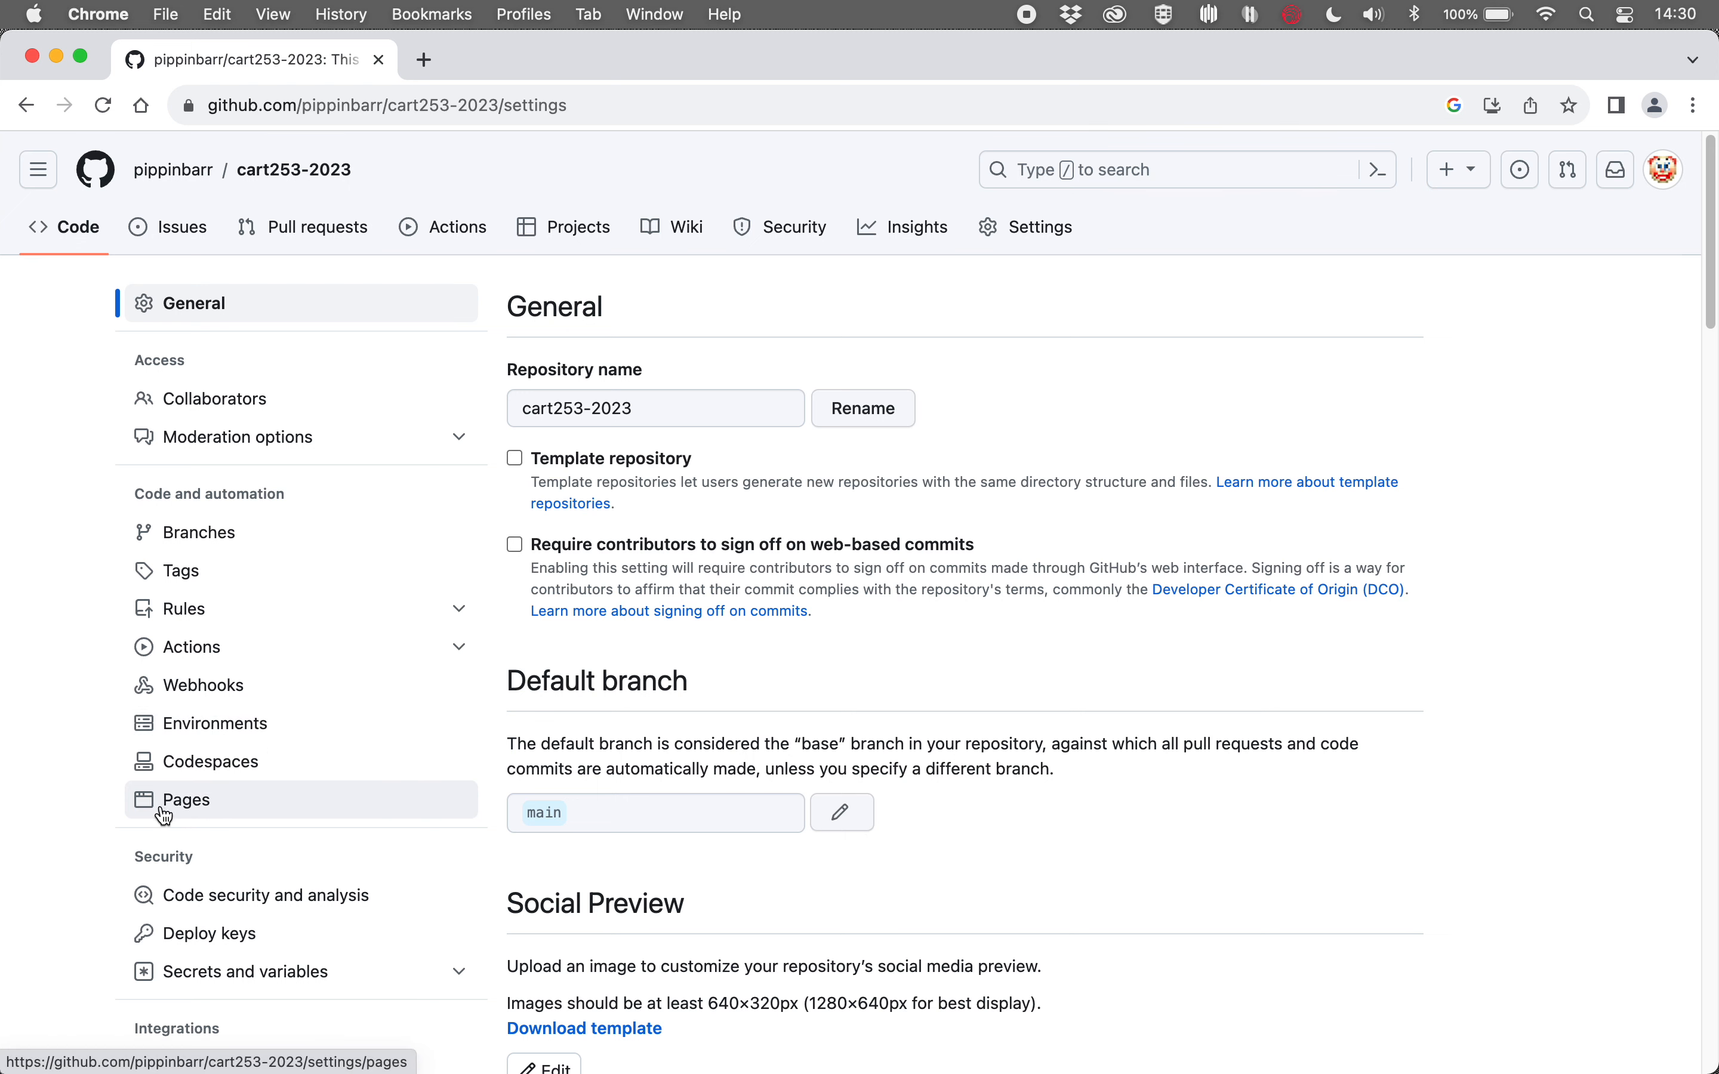
{"action": "left_click", "coordinate": [248, 811]}
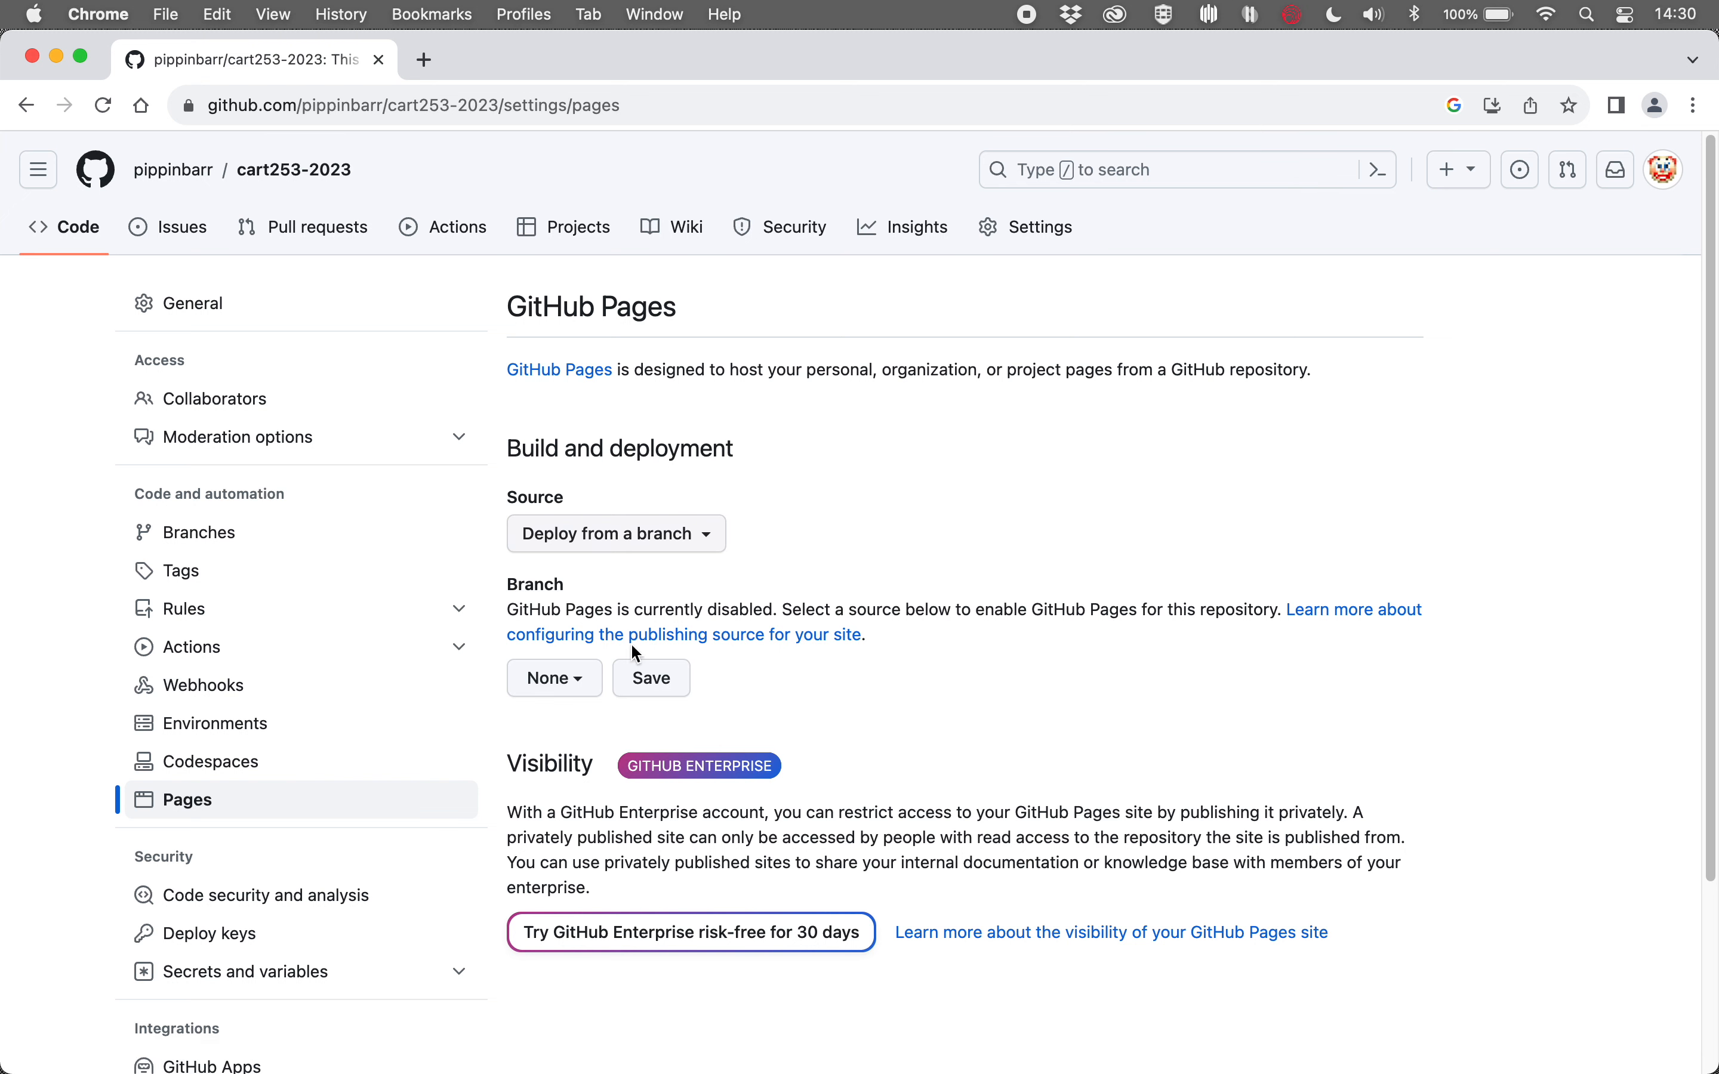
{"action": "left_click", "coordinate": [576, 682]}
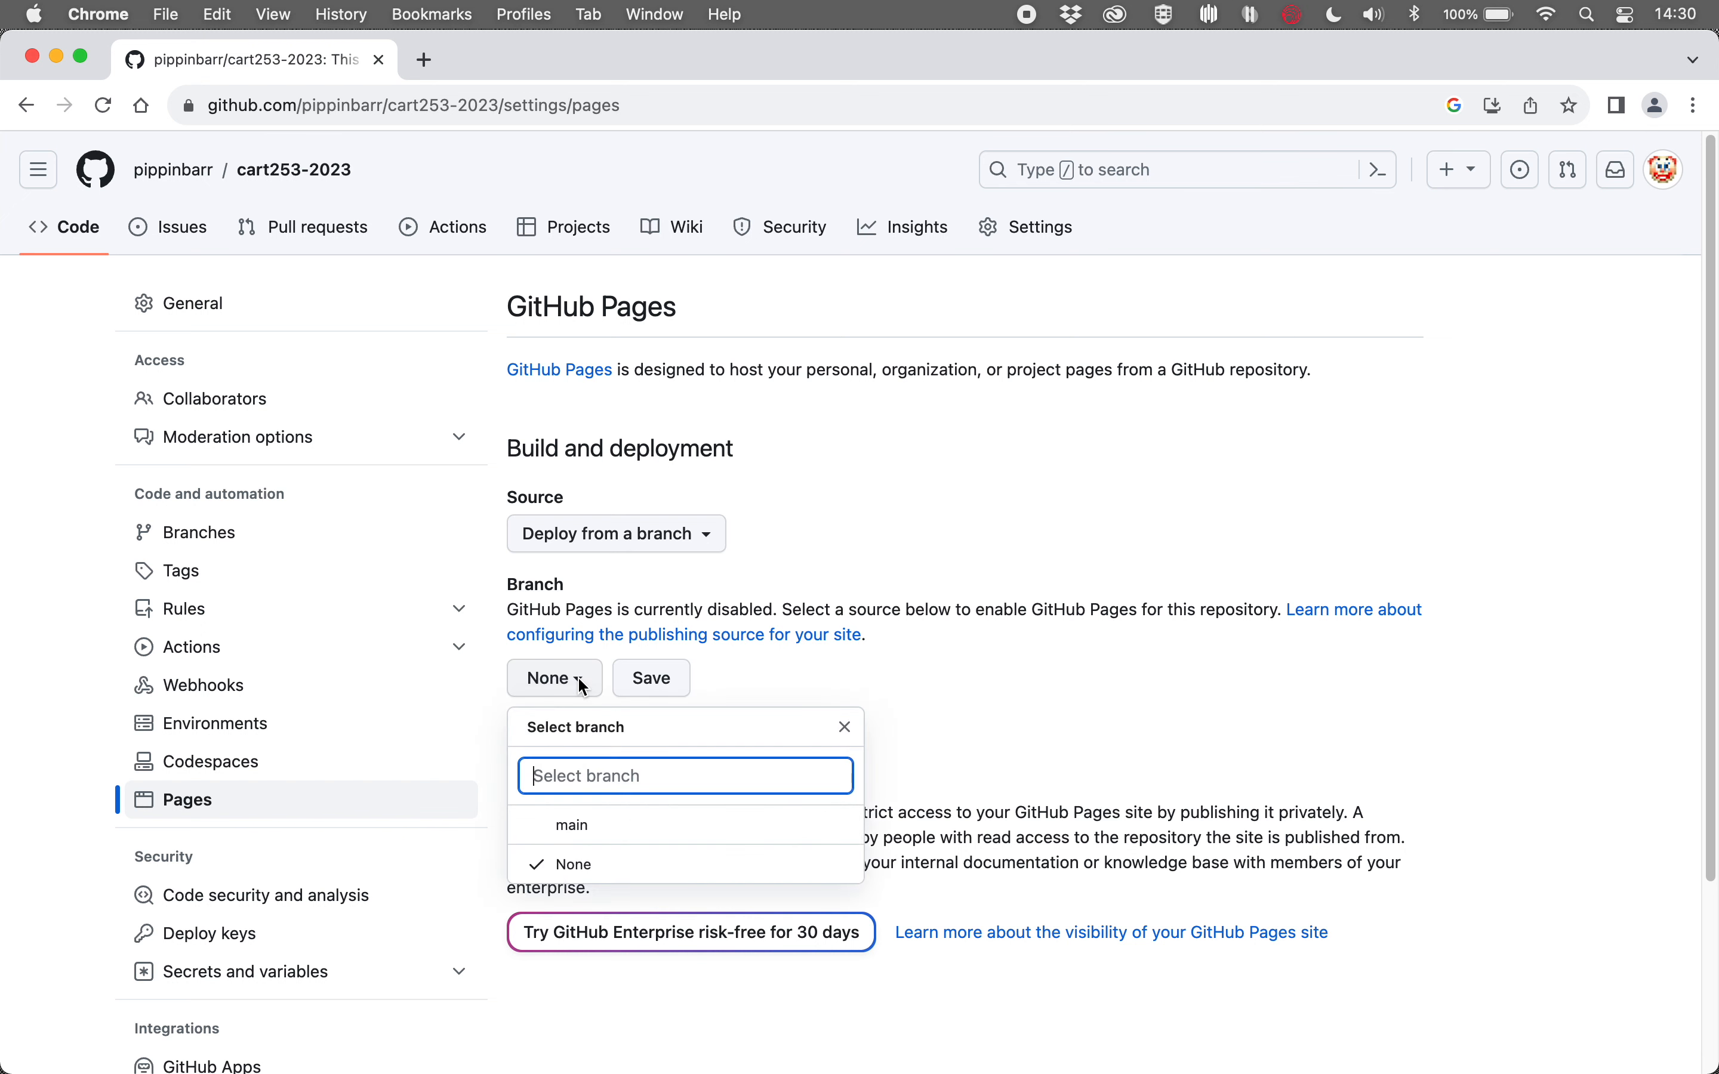
{"action": "left_click", "coordinate": [596, 843]}
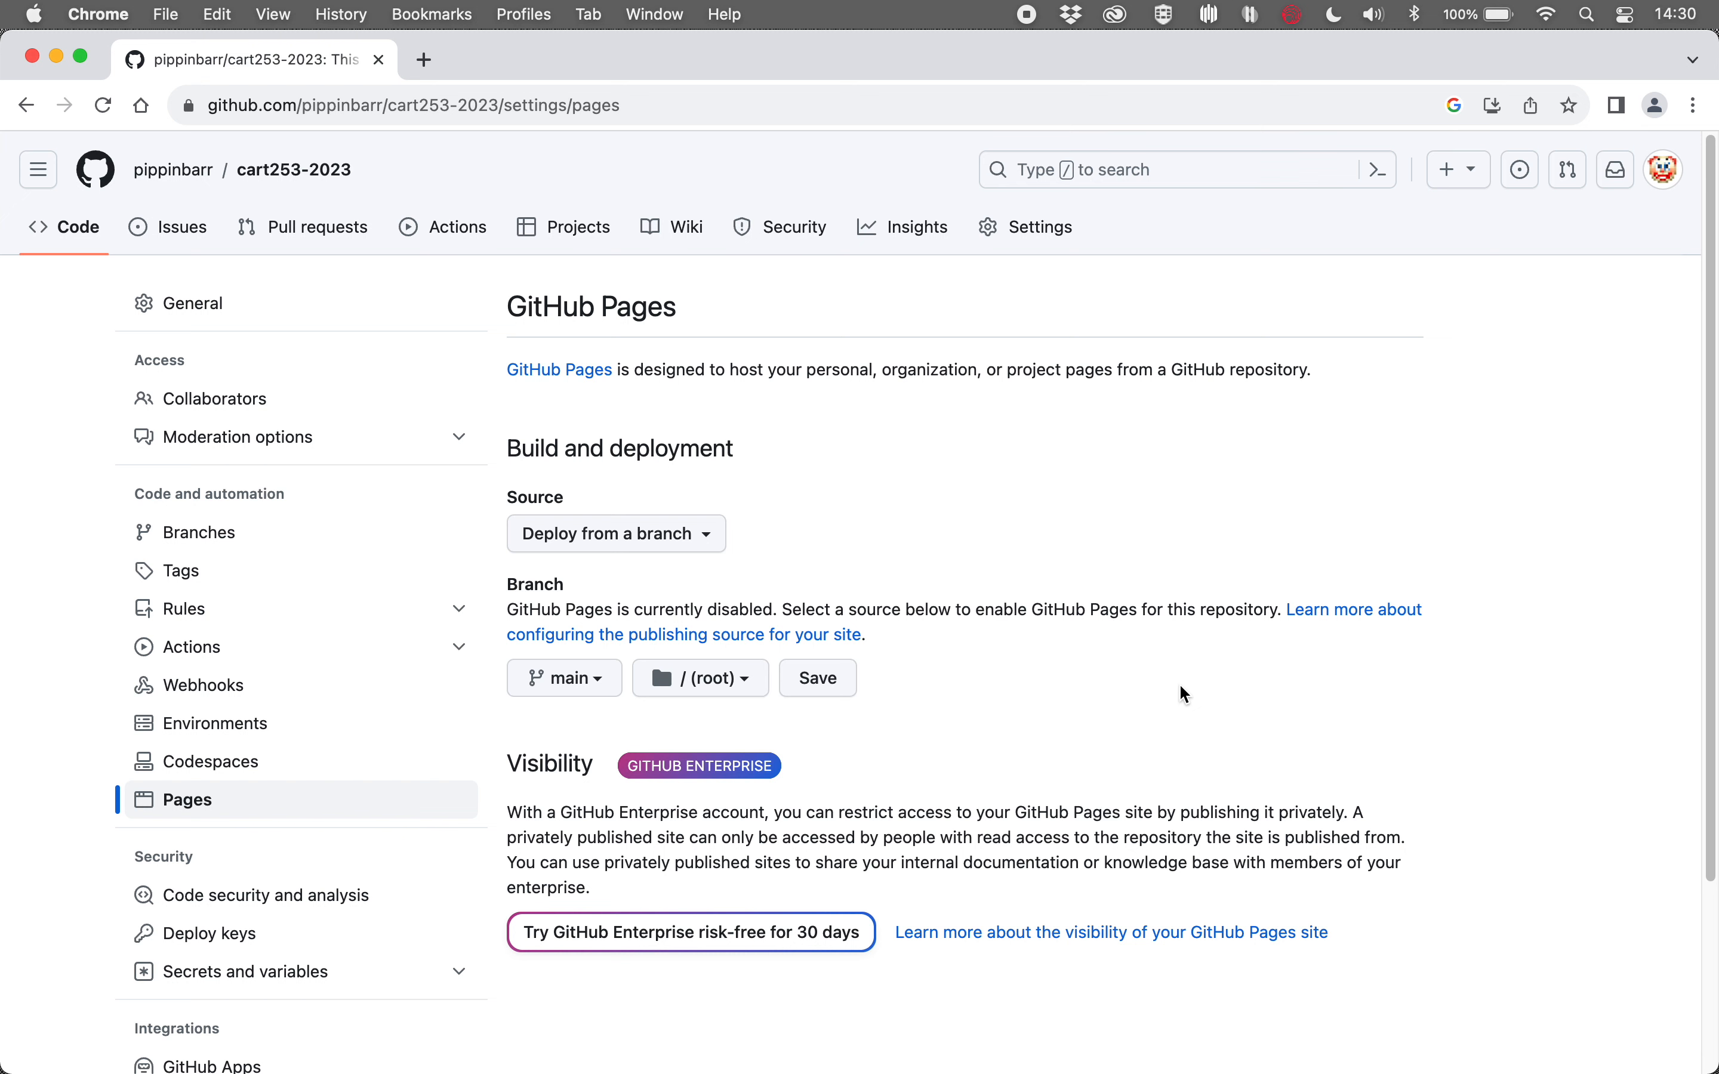
Save main as the Pages source, then search Spotlight for 'github'.
{"action": "left_click", "coordinate": [836, 691]}
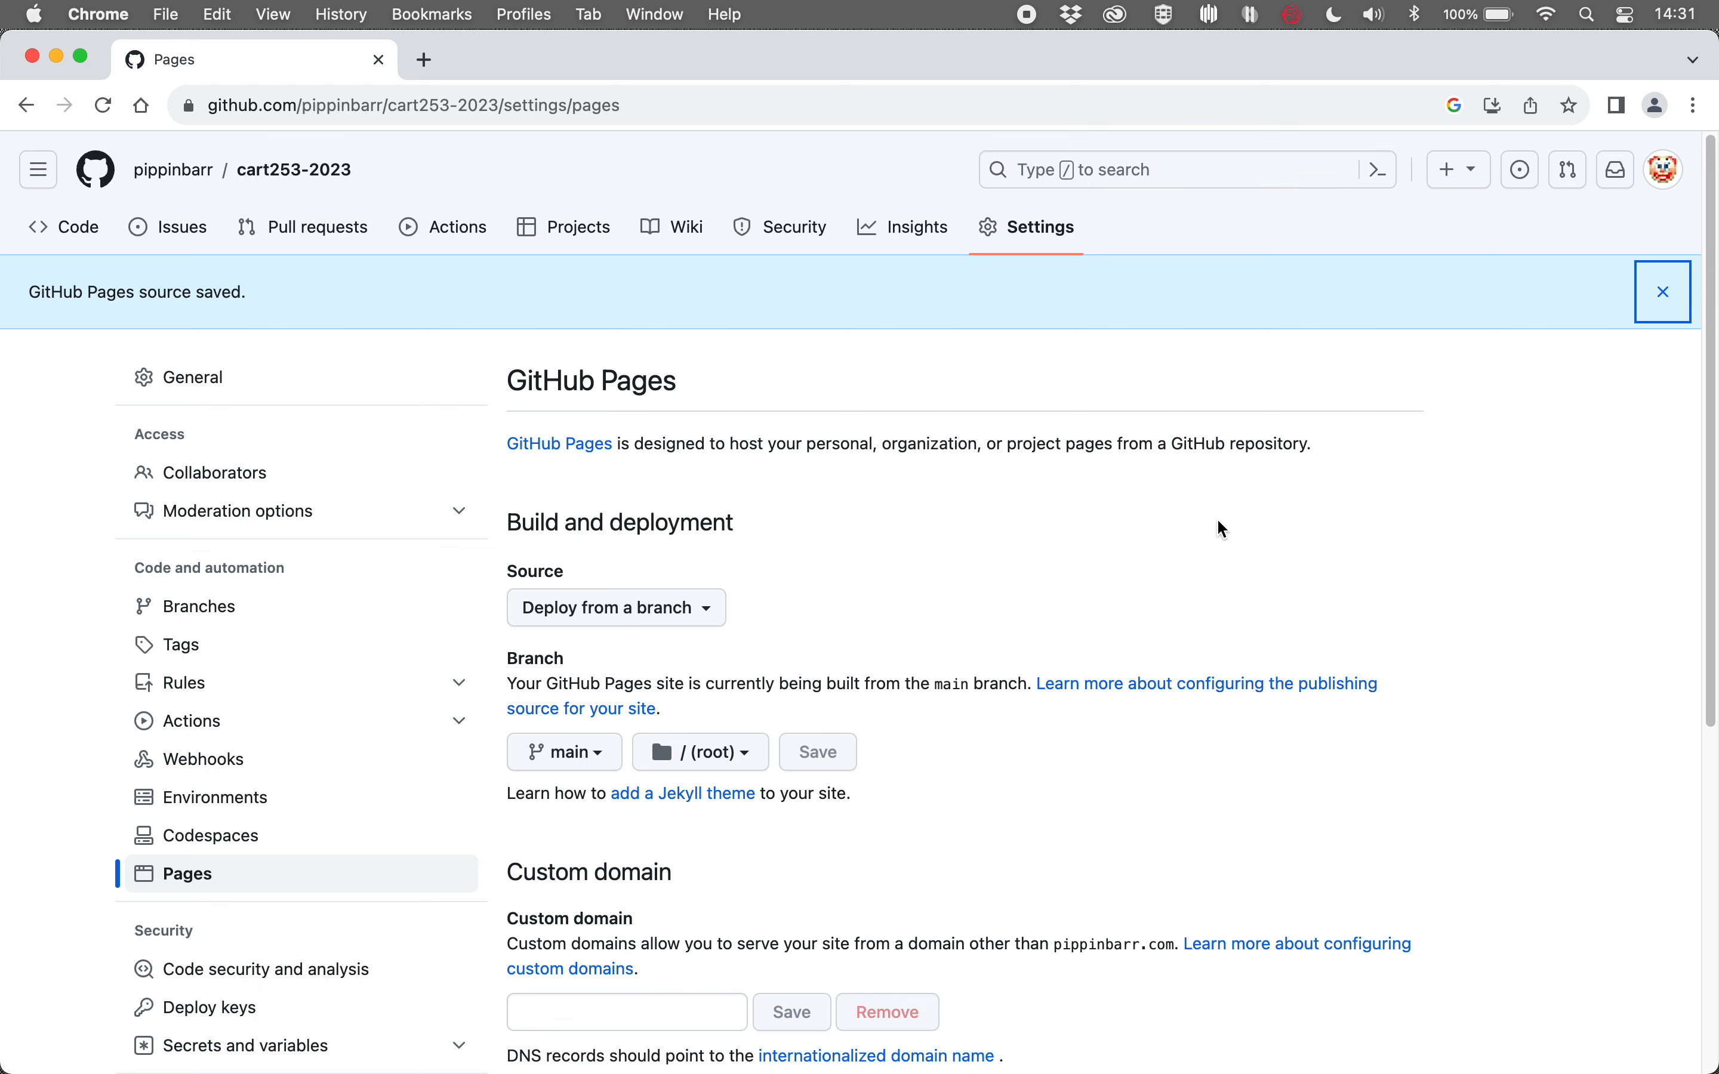
{"action": "key", "text": "super+space"}
{"action": "type", "text": "github"}
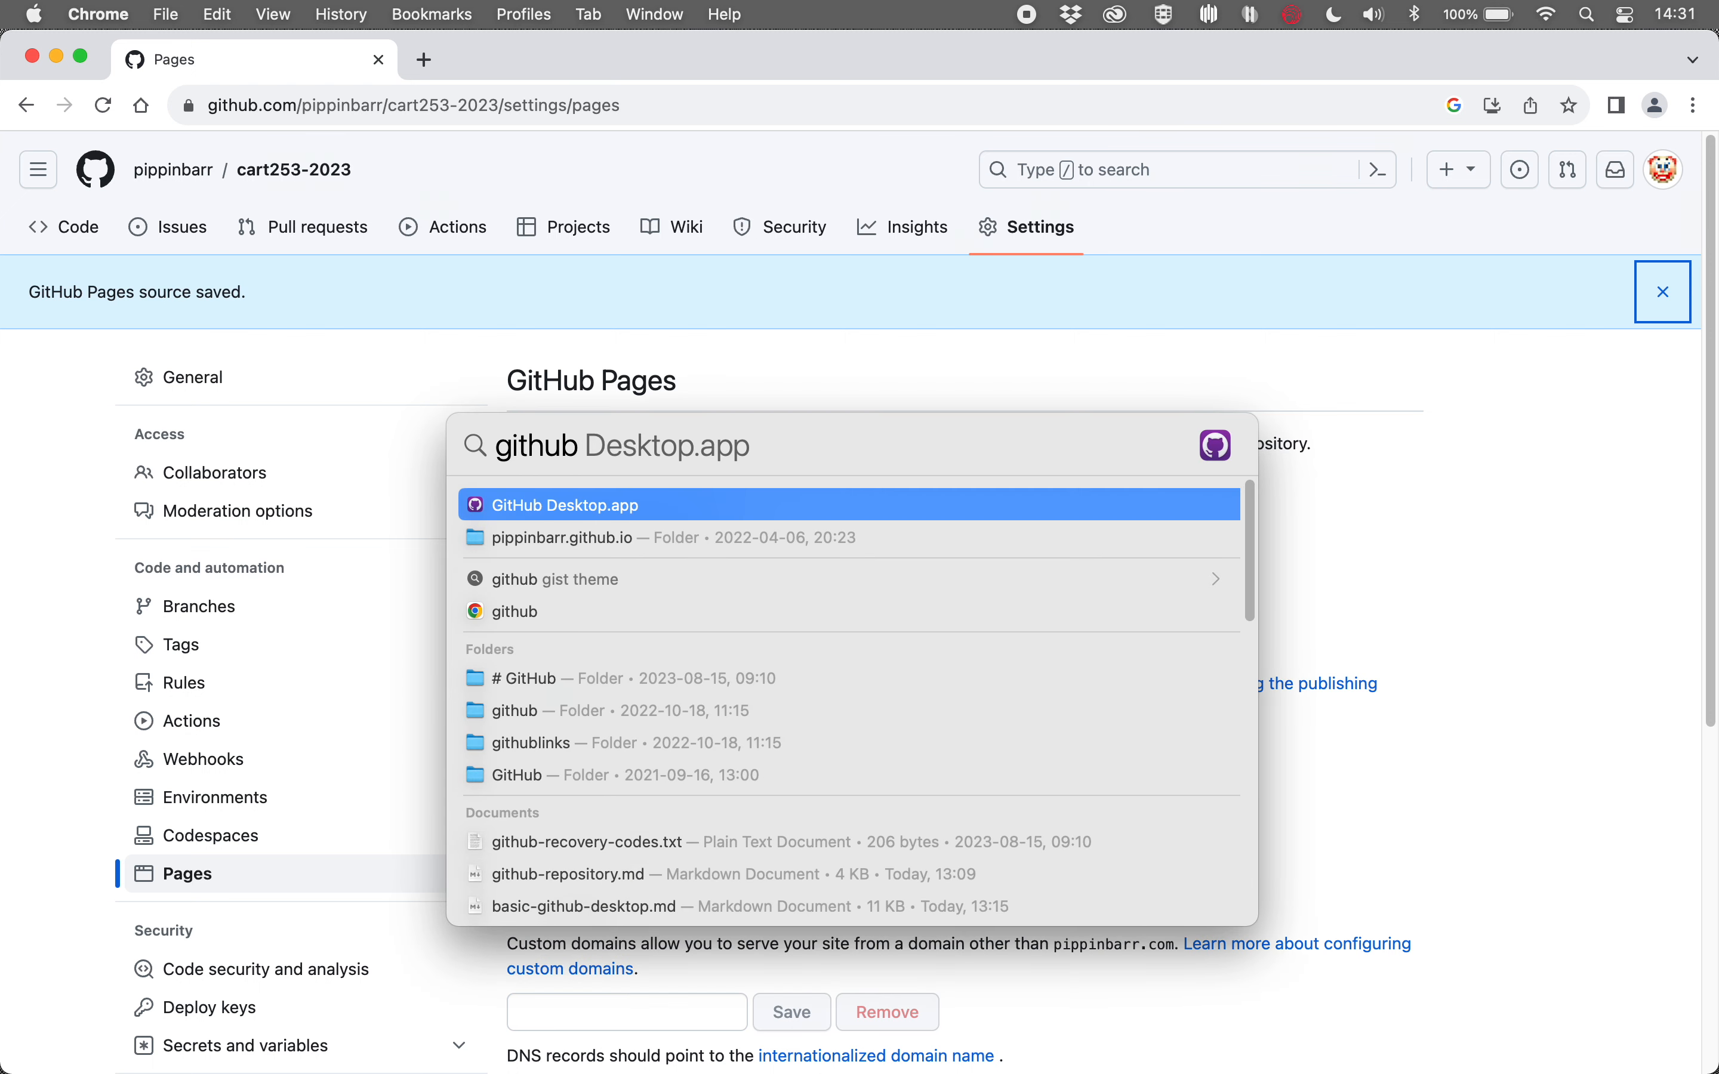
Launch GitHub Desktop.app from the Spotlight results.
{"action": "key", "text": "Return"}
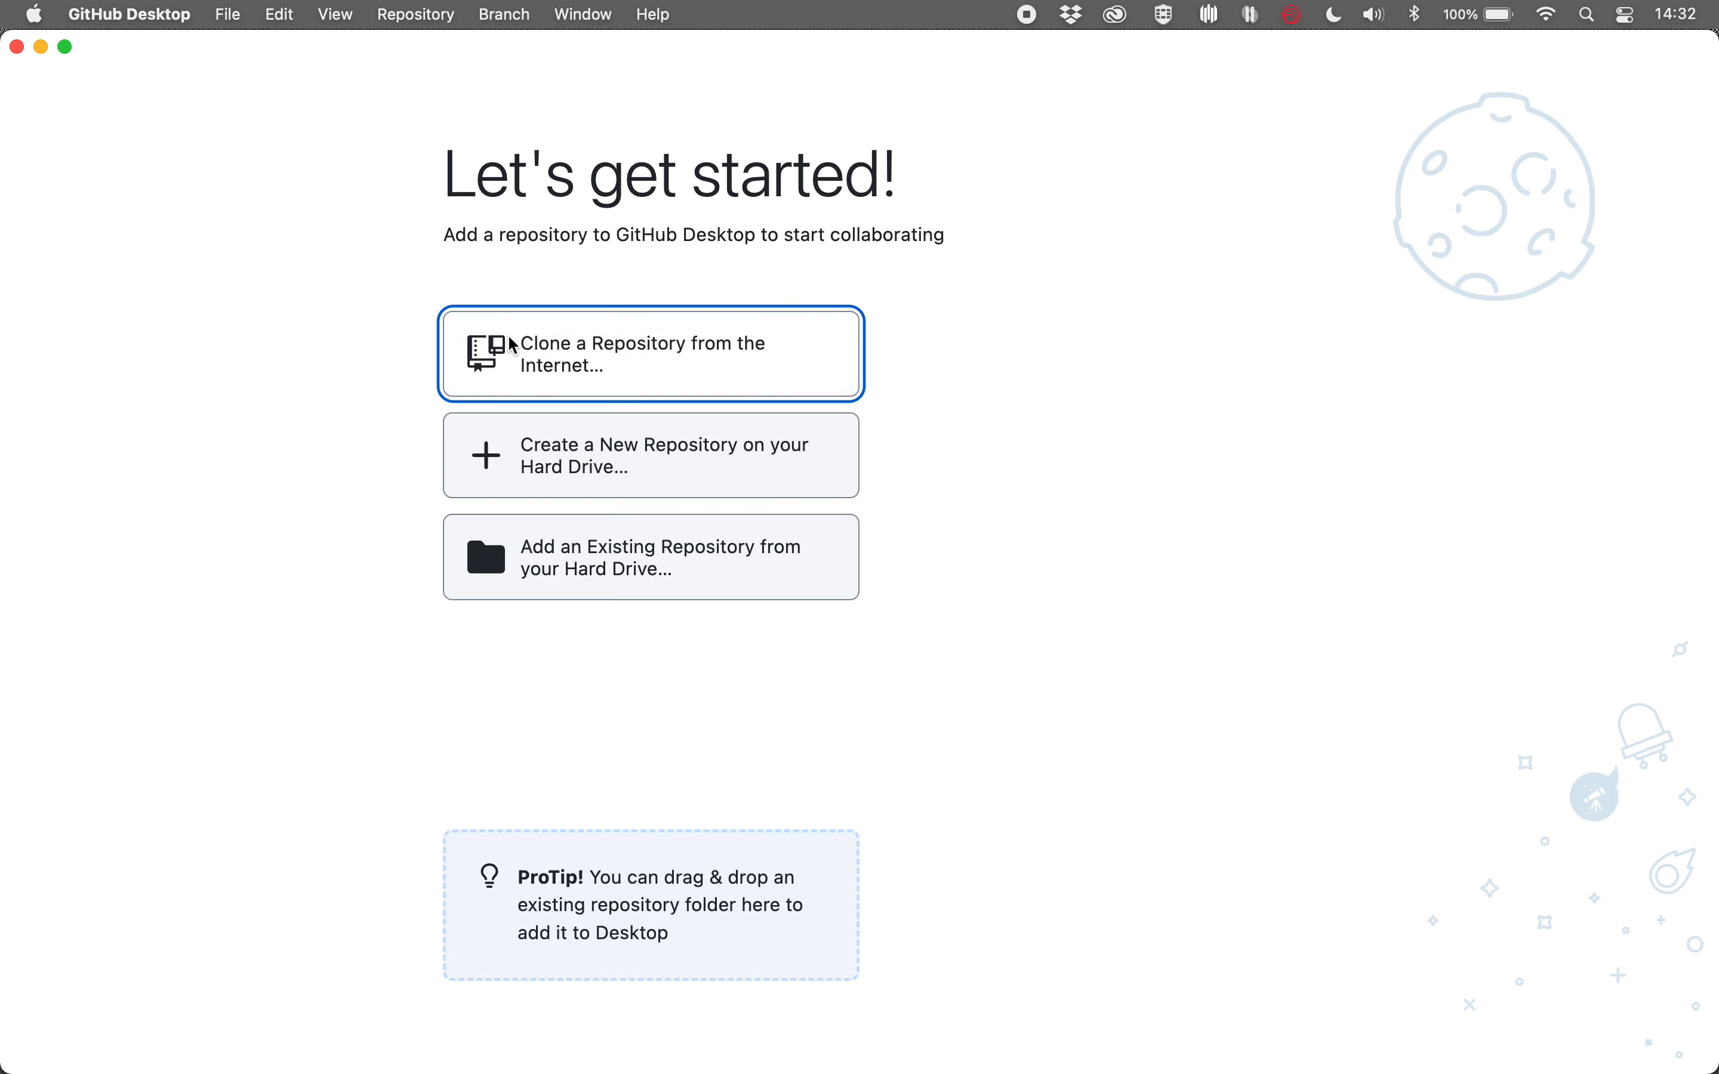
Choose 'Clone a Repository from the Internet…' on the Let's get started screen.
{"action": "left_click", "coordinate": [821, 365]}
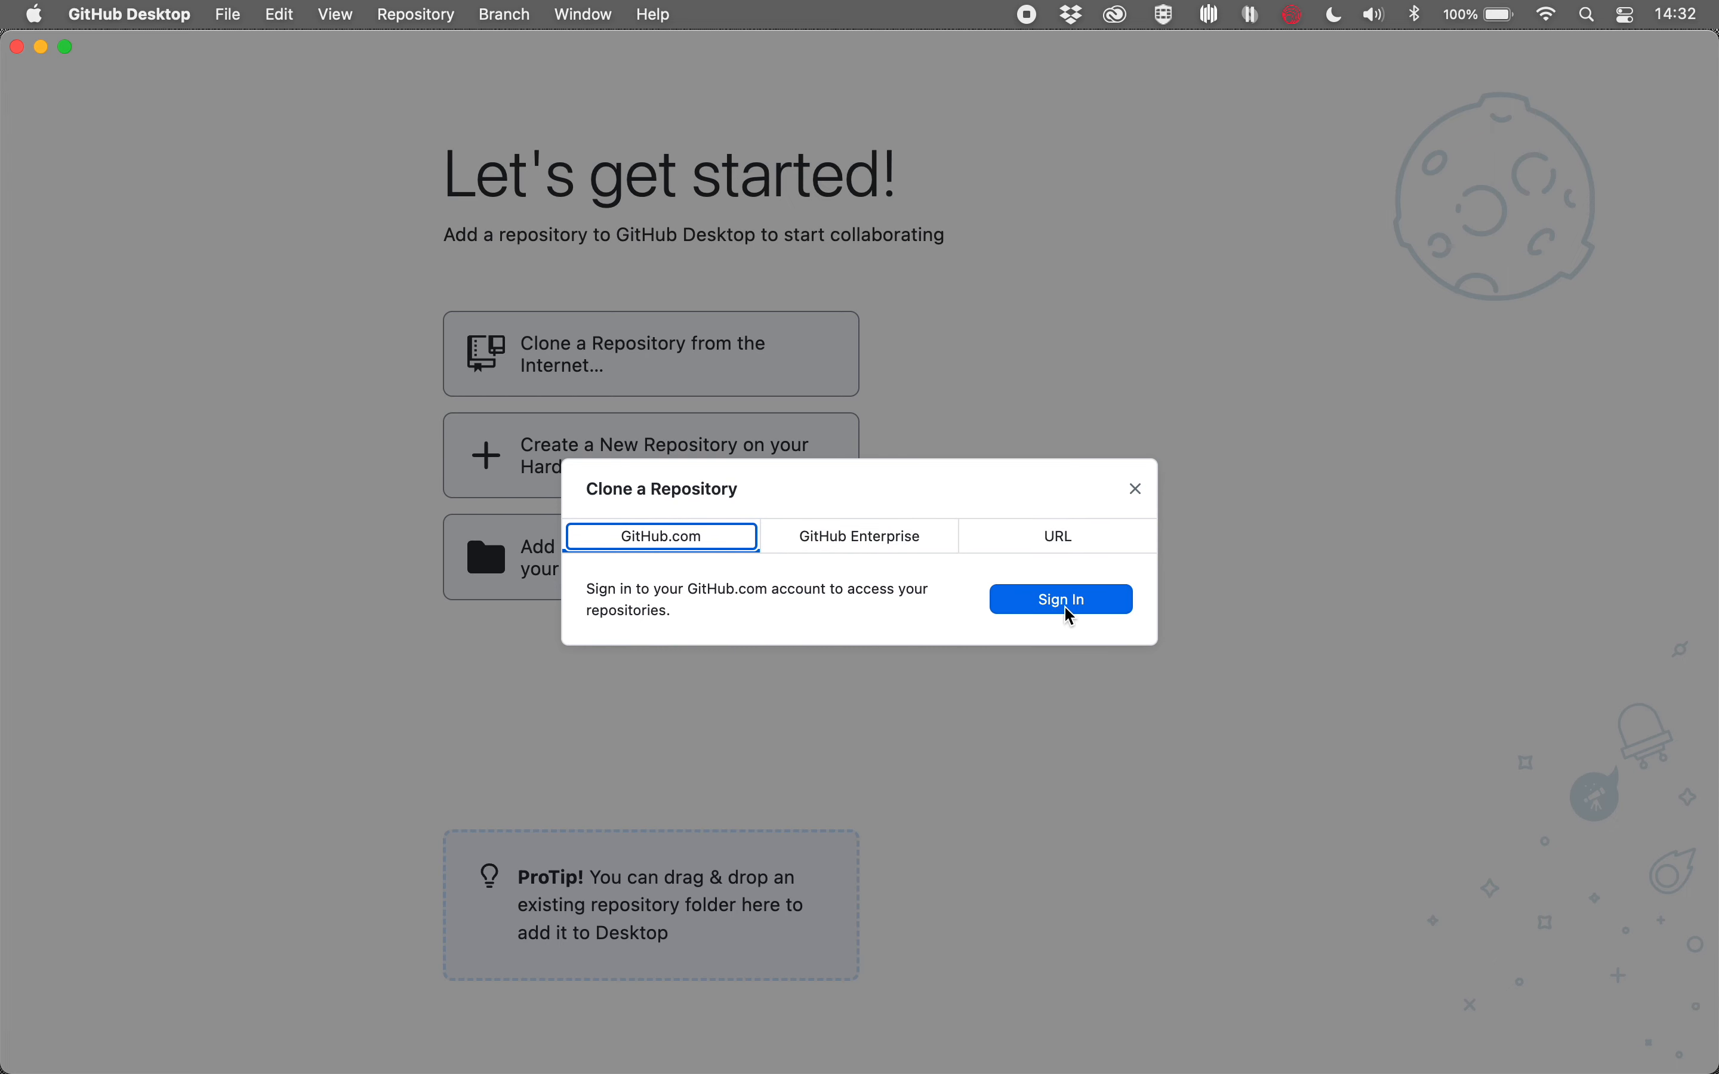
Sign in to GitHub Desktop through the browser and hand authentication back to the app.
{"action": "left_click", "coordinate": [1106, 608]}
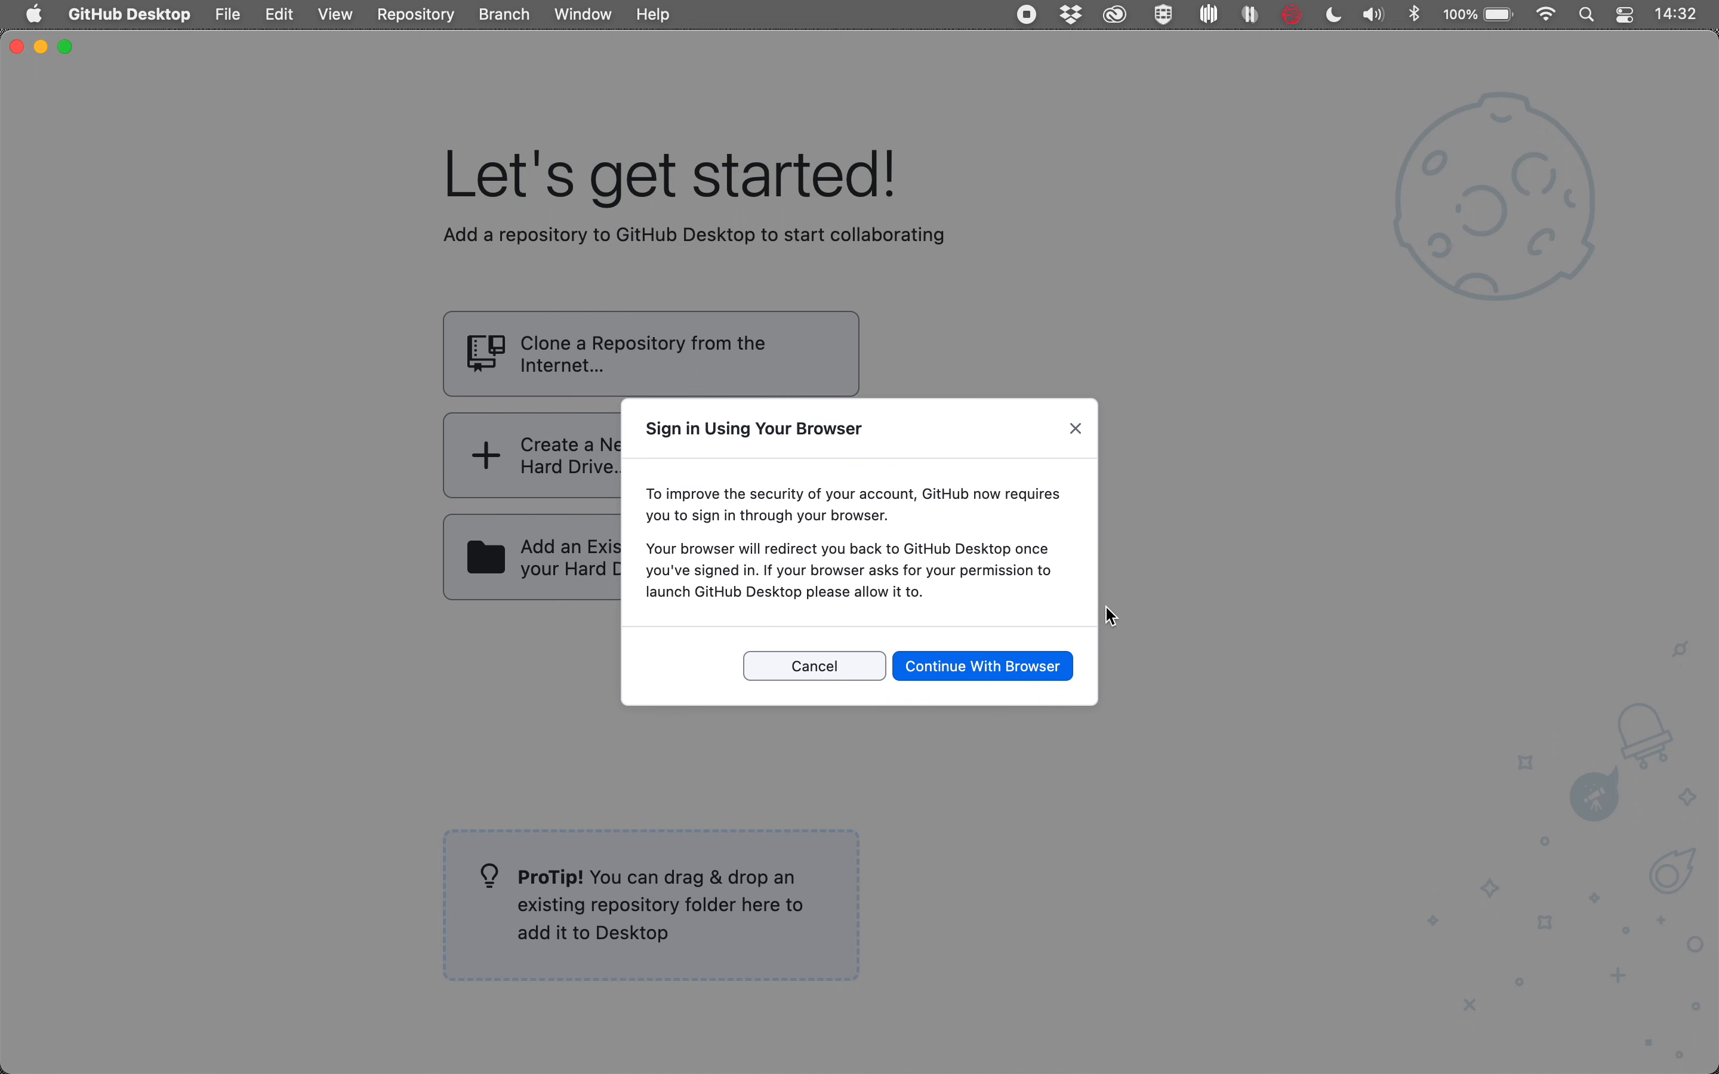
{"action": "left_click", "coordinate": [1008, 680]}
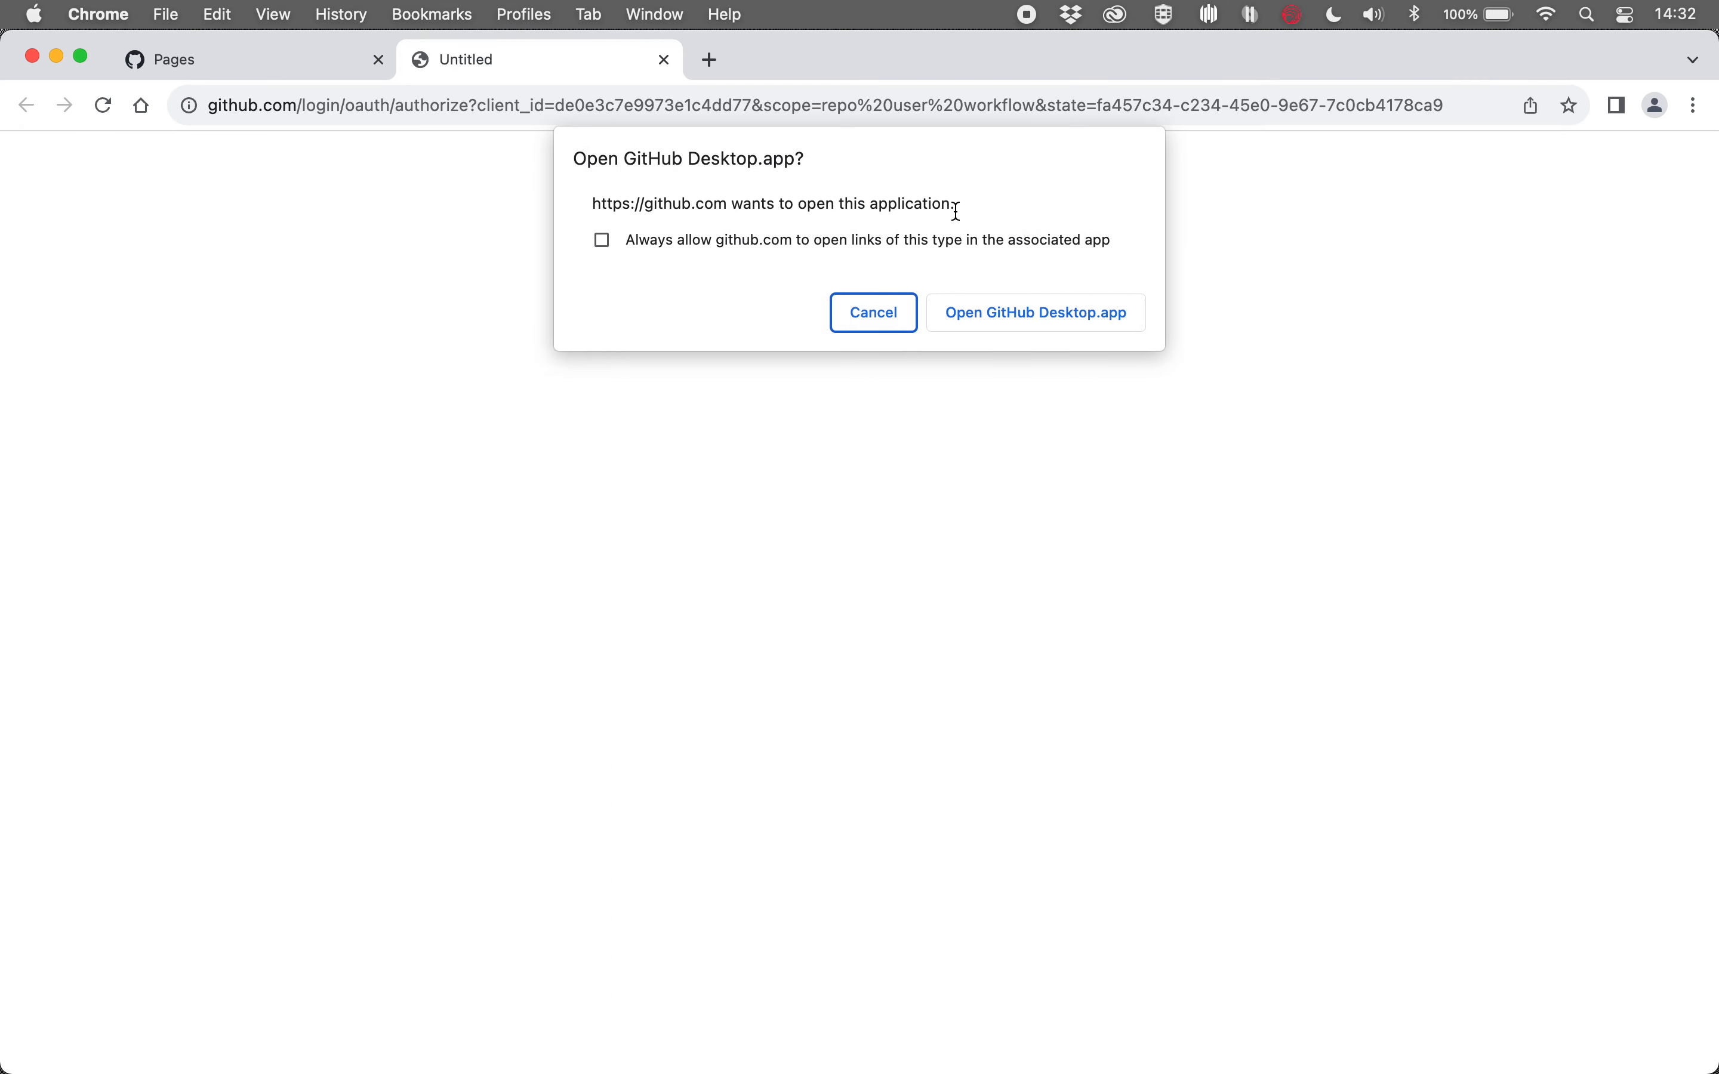
{"action": "left_click", "coordinate": [1009, 324]}
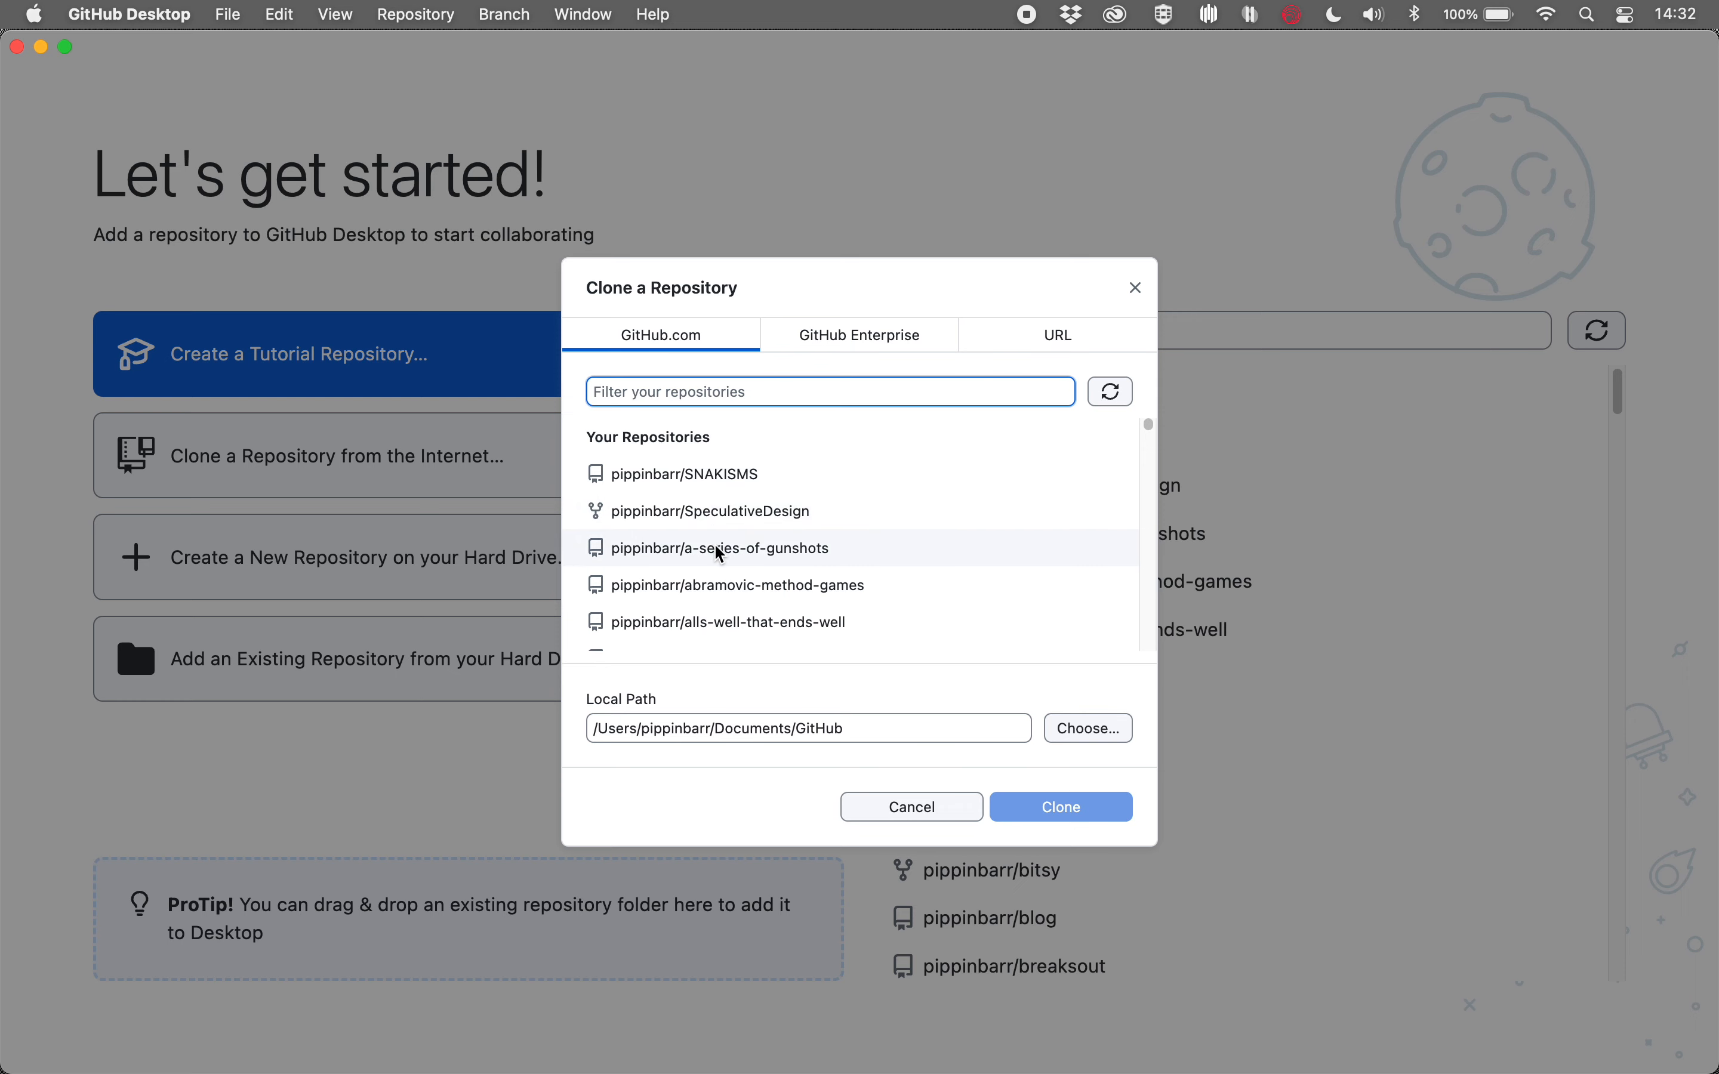
Filter the repository list for cart253-2023 and select it.
{"action": "scroll", "coordinate": [715, 546], "scroll_direction": "down", "scroll_amount": 10}
{"action": "scroll", "coordinate": [717, 549], "scroll_direction": "down", "scroll_amount": 15}
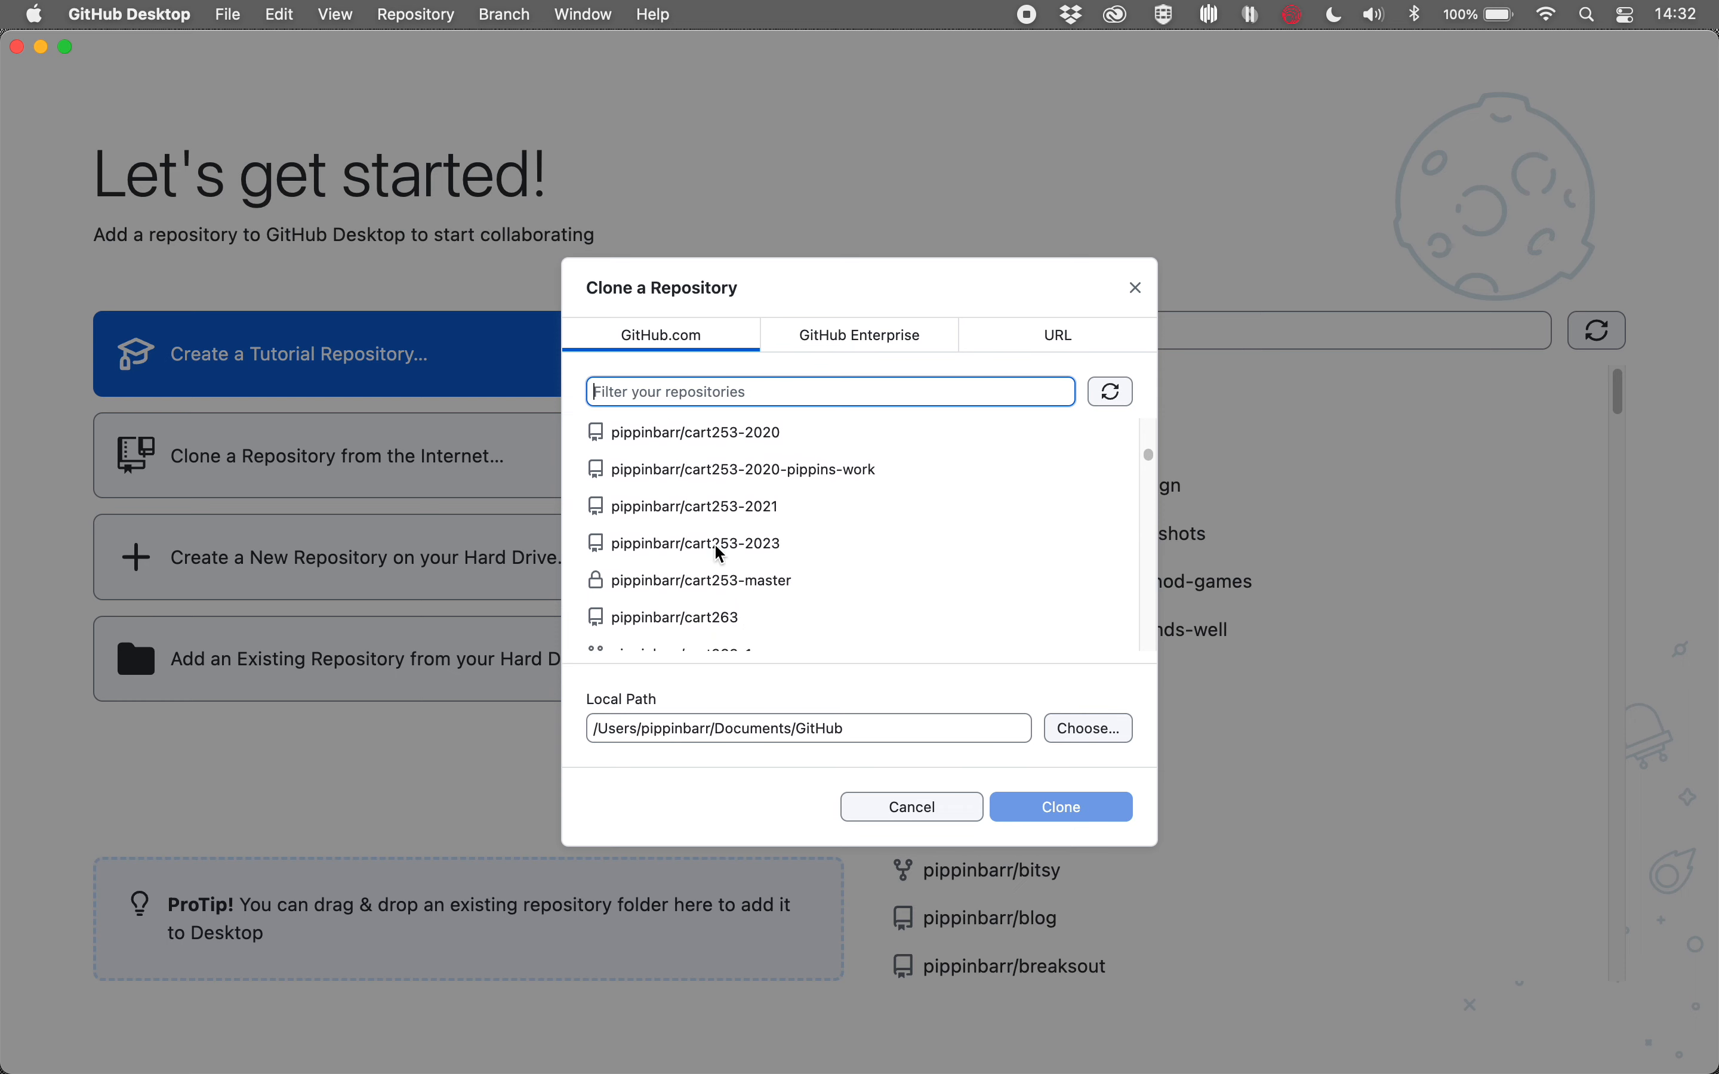
{"action": "scroll", "coordinate": [715, 543], "scroll_direction": "down", "scroll_amount": 10}
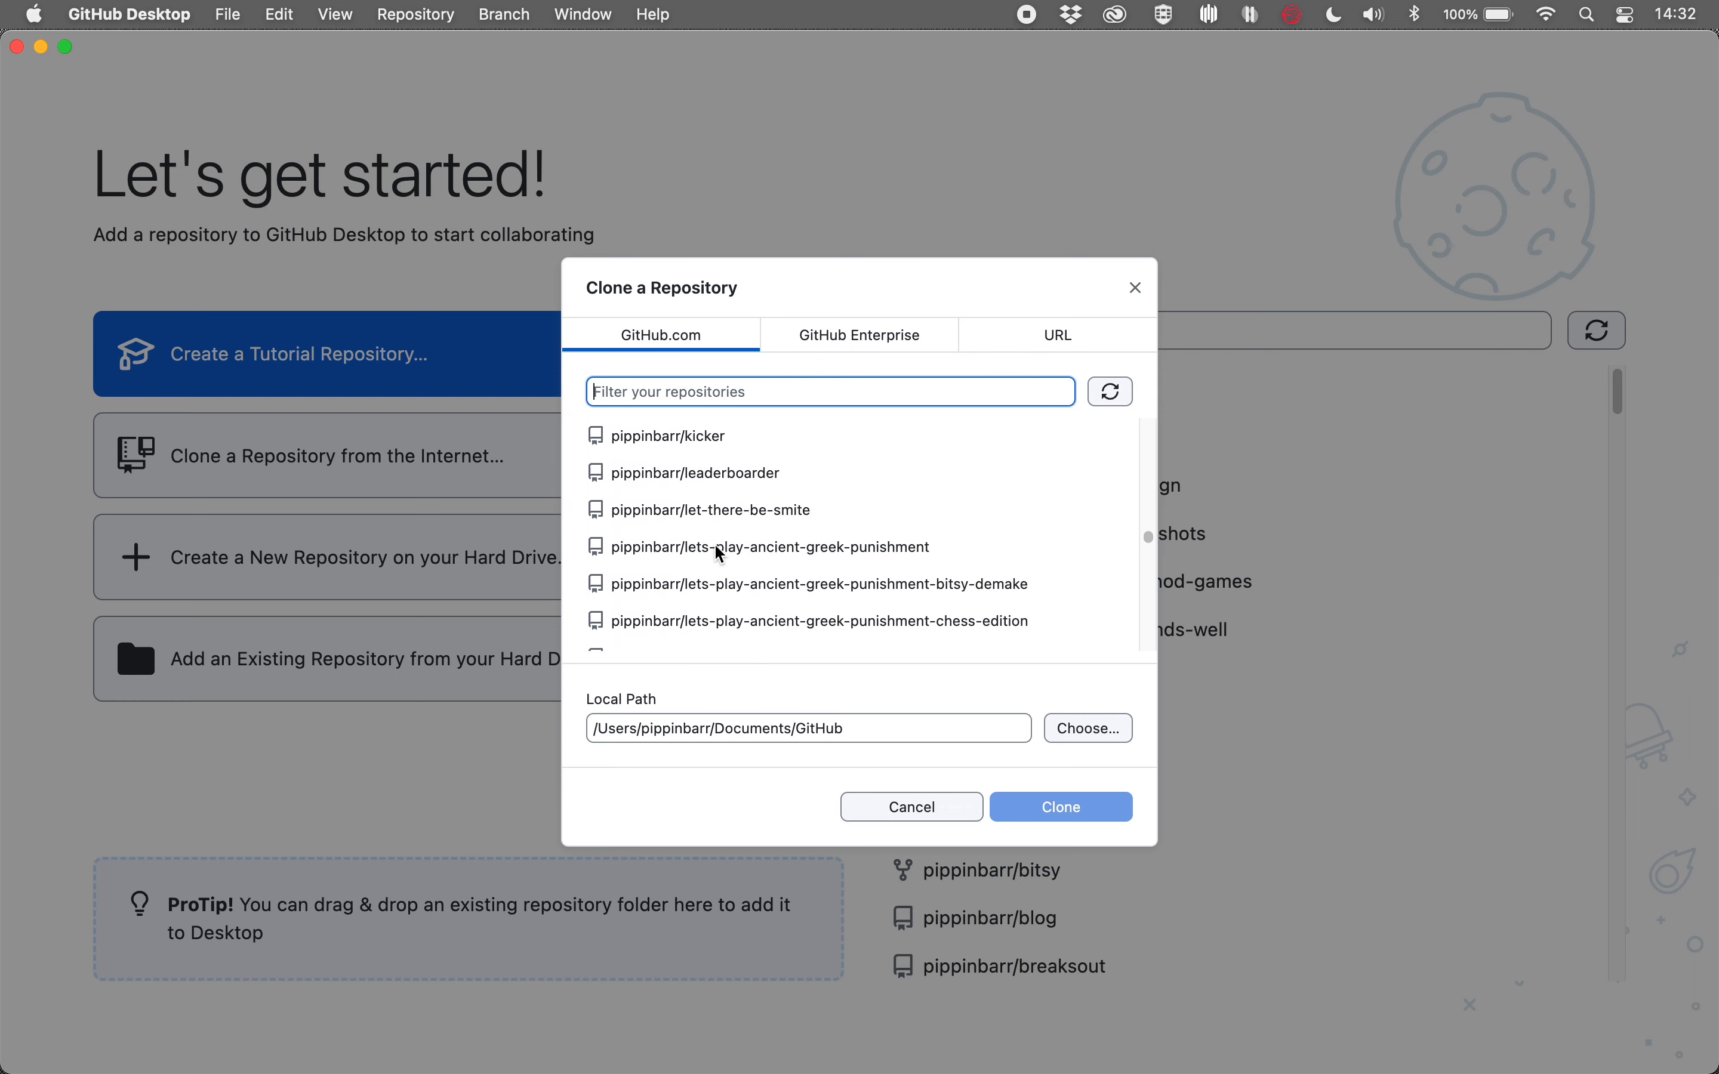
{"action": "scroll", "coordinate": [713, 462], "scroll_direction": "up", "scroll_amount": 8}
{"action": "scroll", "coordinate": [716, 460], "scroll_direction": "up", "scroll_amount": 15}
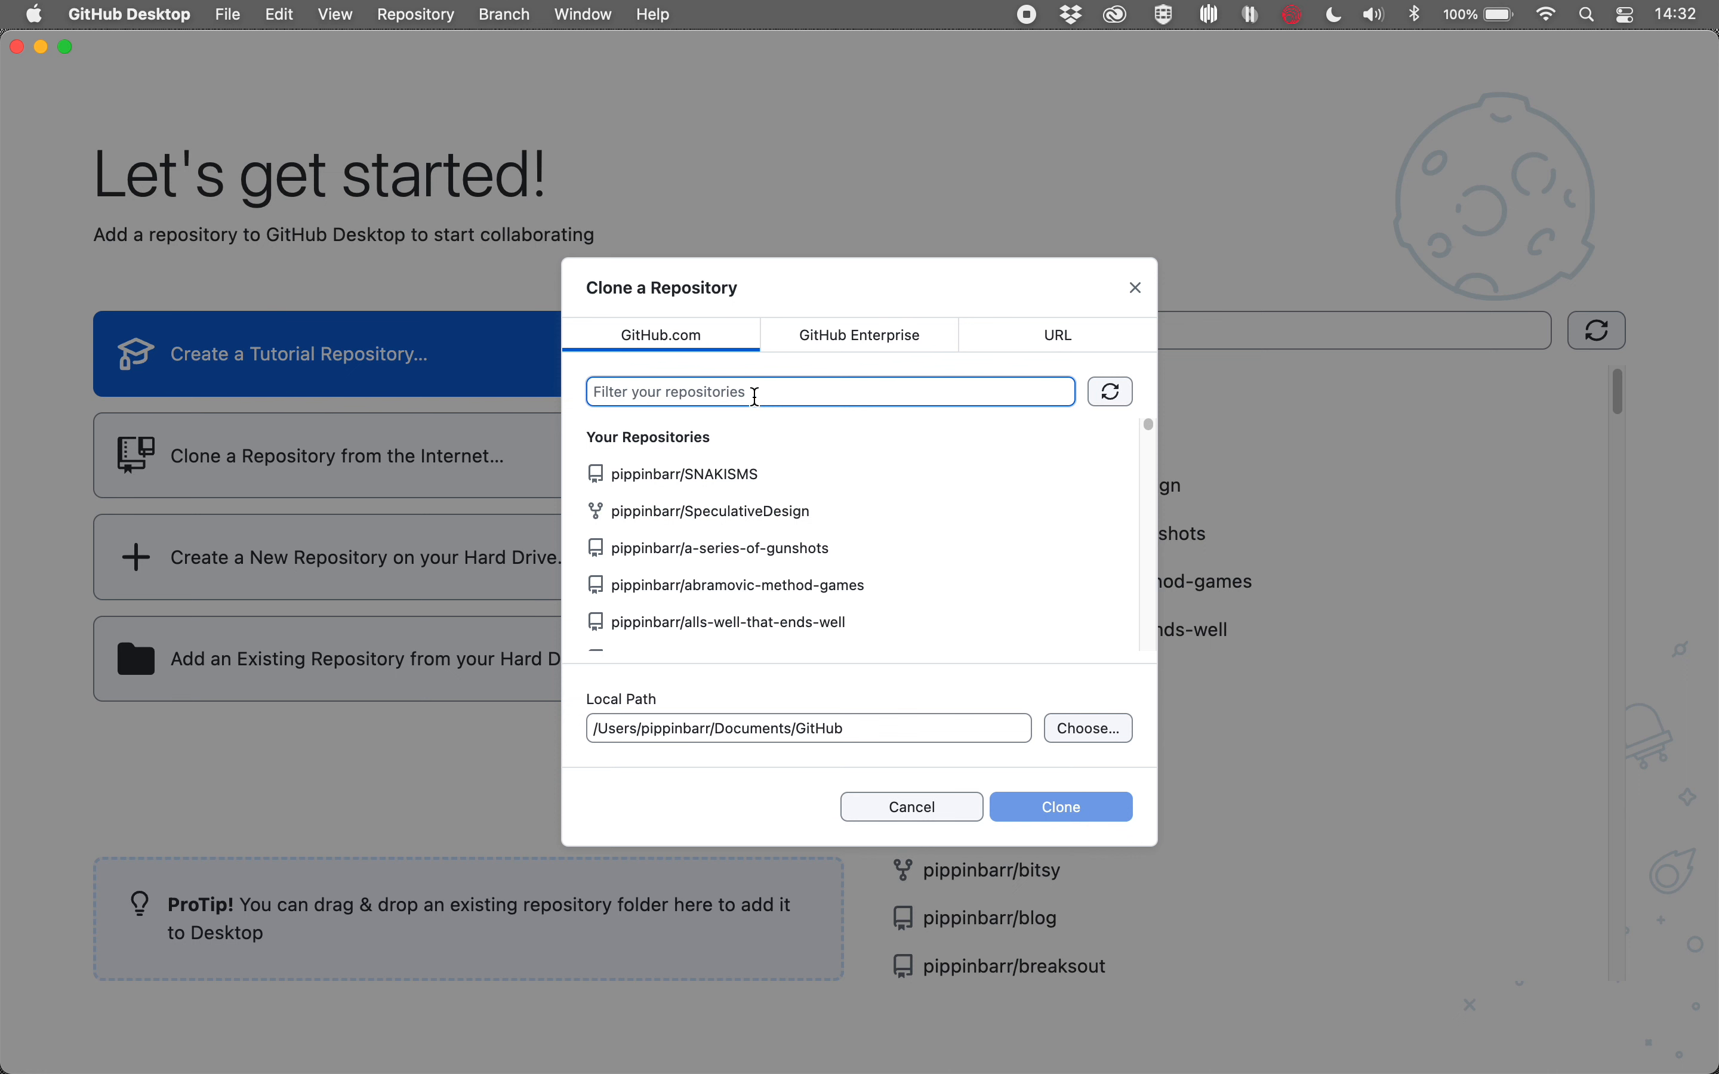
{"action": "type", "text": "cart253-2023"}
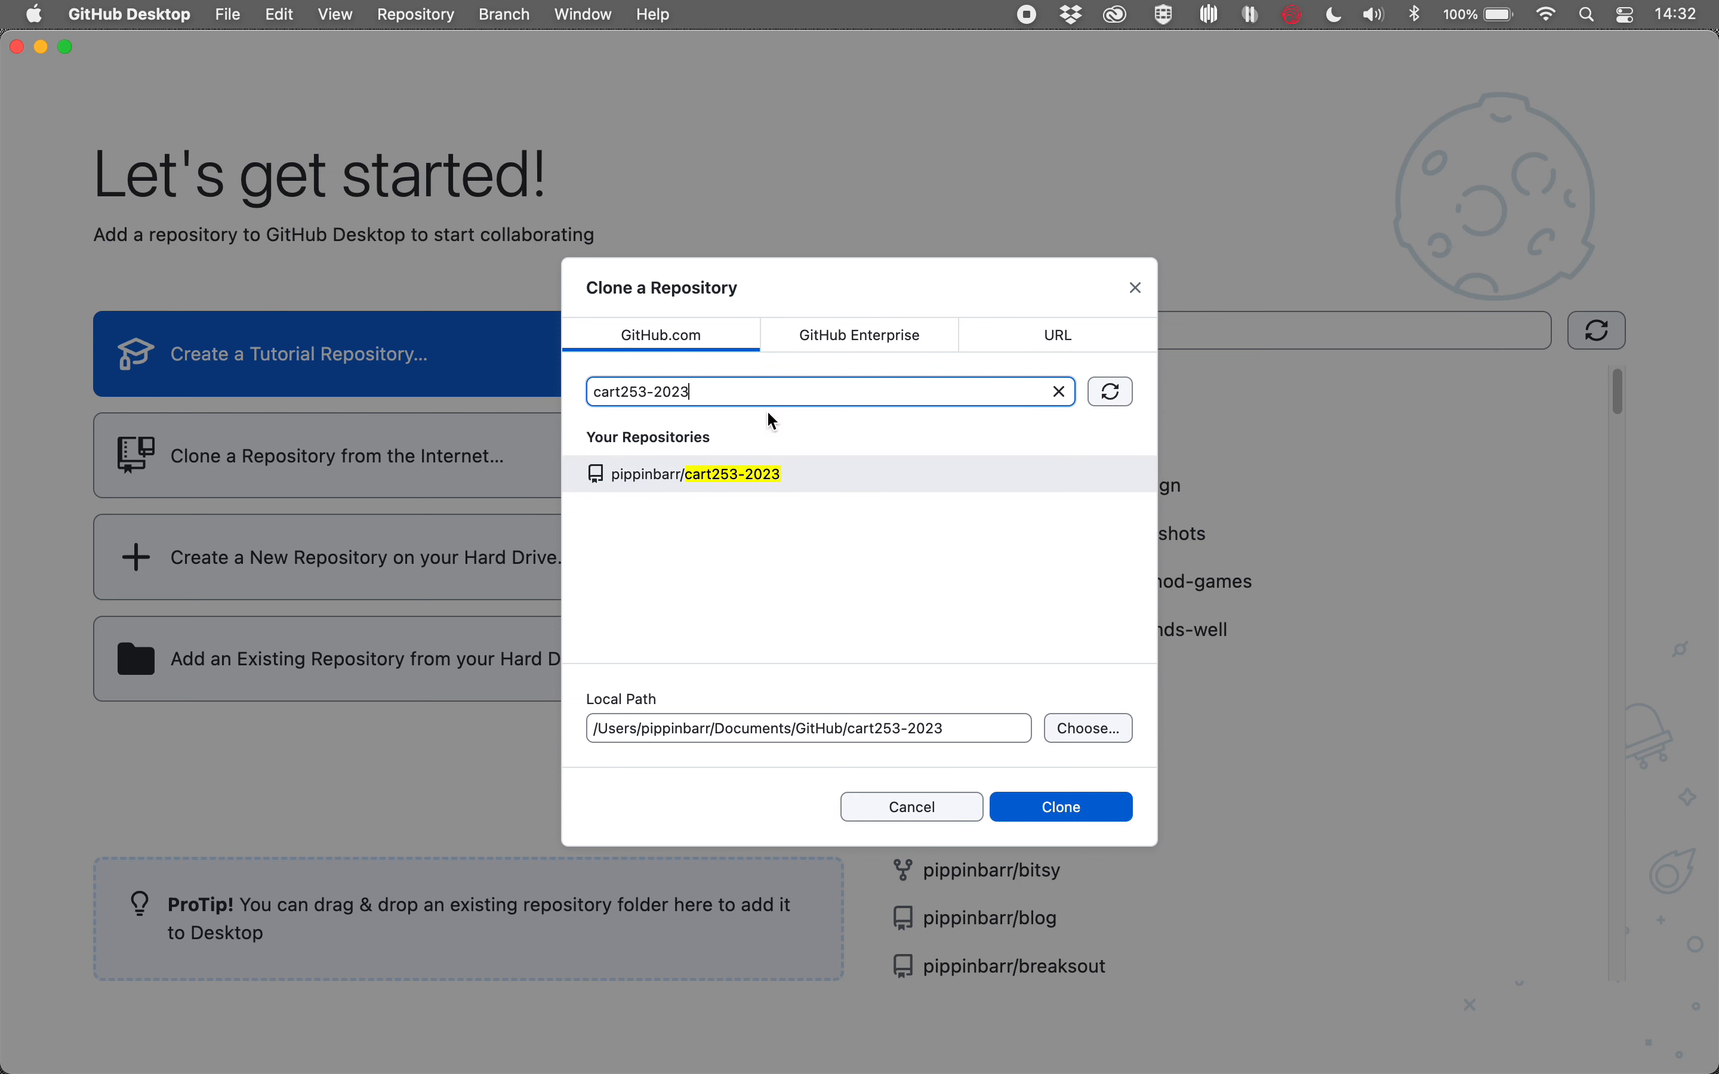
{"action": "left_click", "coordinate": [639, 476]}
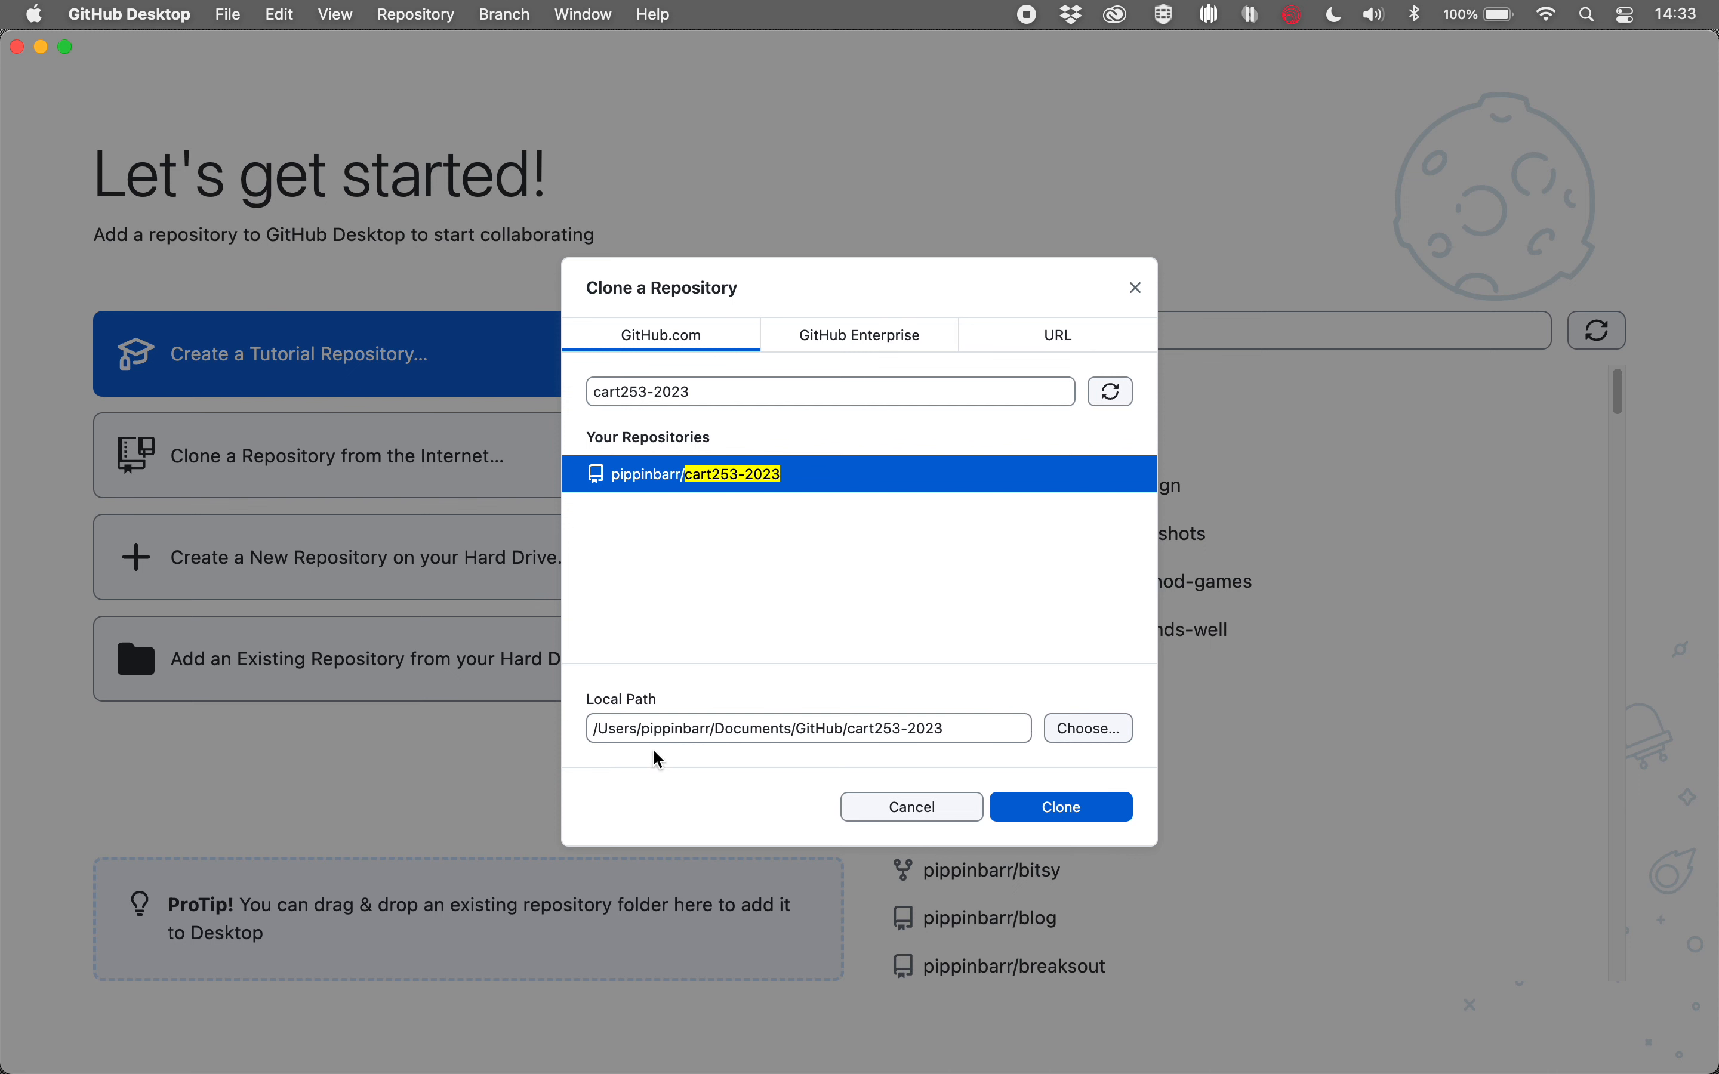
Confirm the local path Documents/GitHub/cart253-2023 and clone the repository.
{"action": "double_click", "coordinate": [739, 731]}
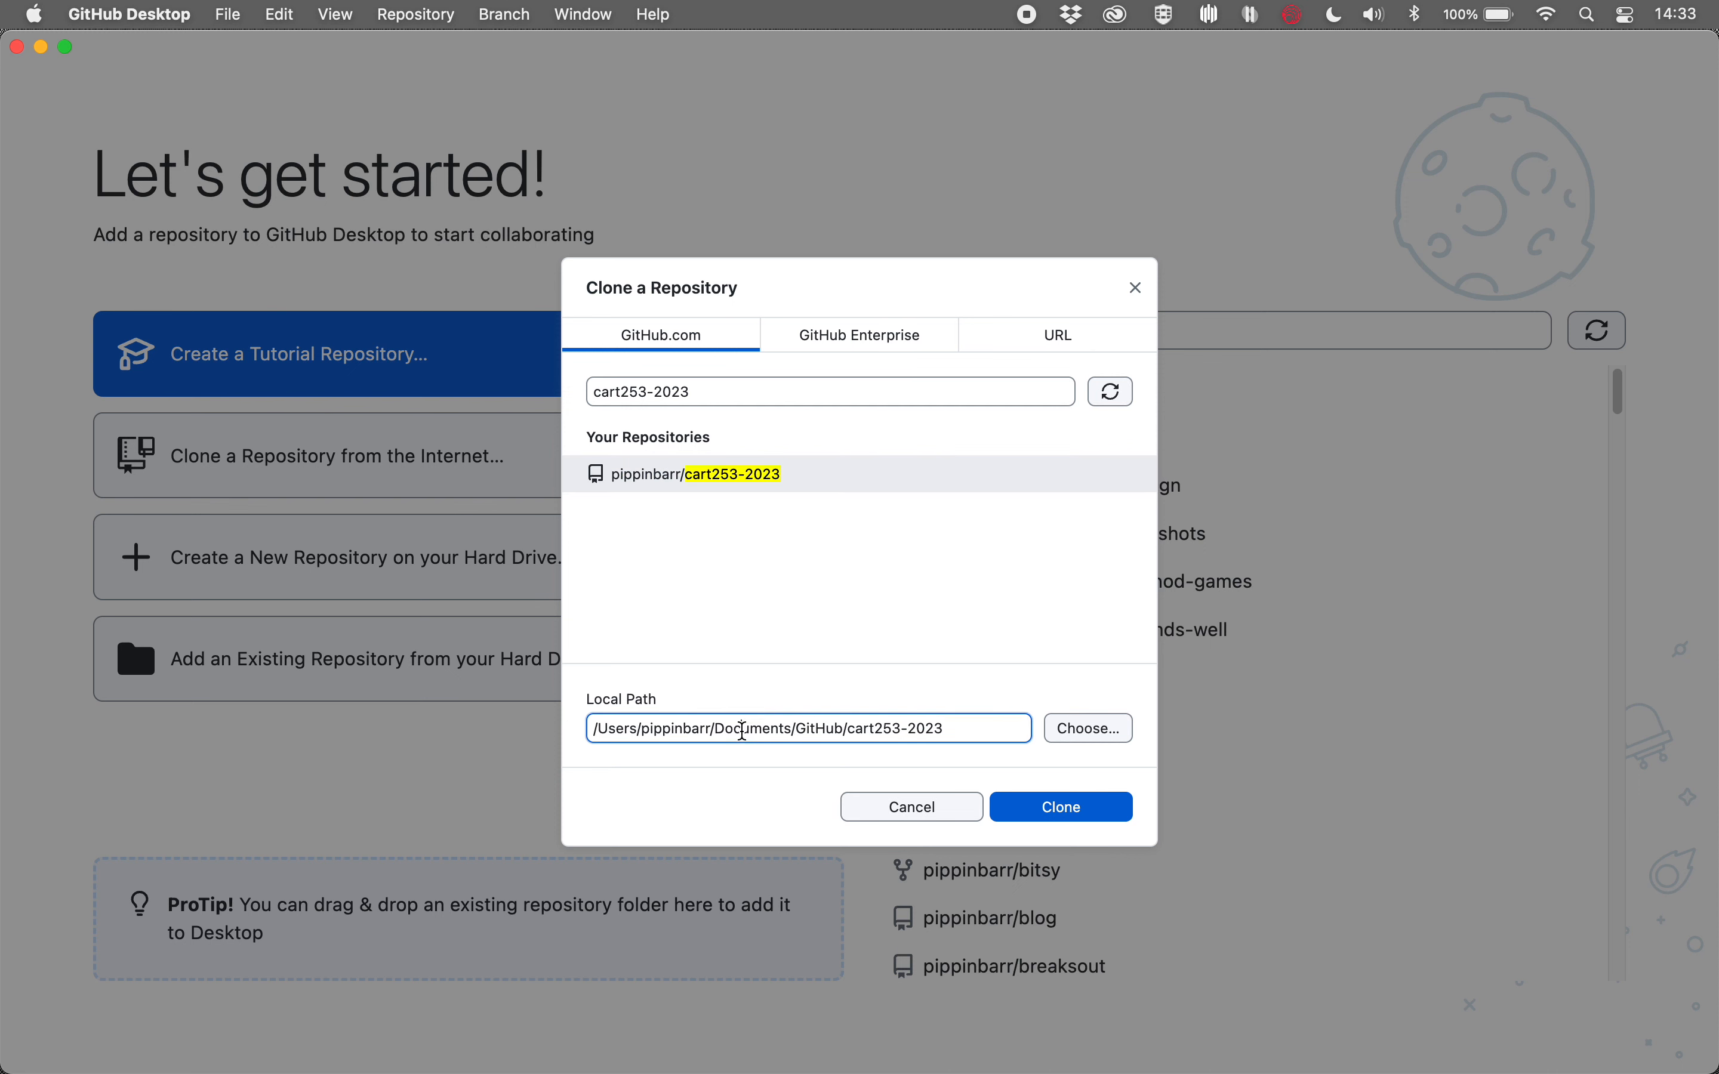
{"action": "double_click", "coordinate": [820, 730]}
{"action": "left_click_drag", "start_coordinate": [848, 729], "coordinate": [971, 731]}
{"action": "left_click", "coordinate": [1102, 820]}
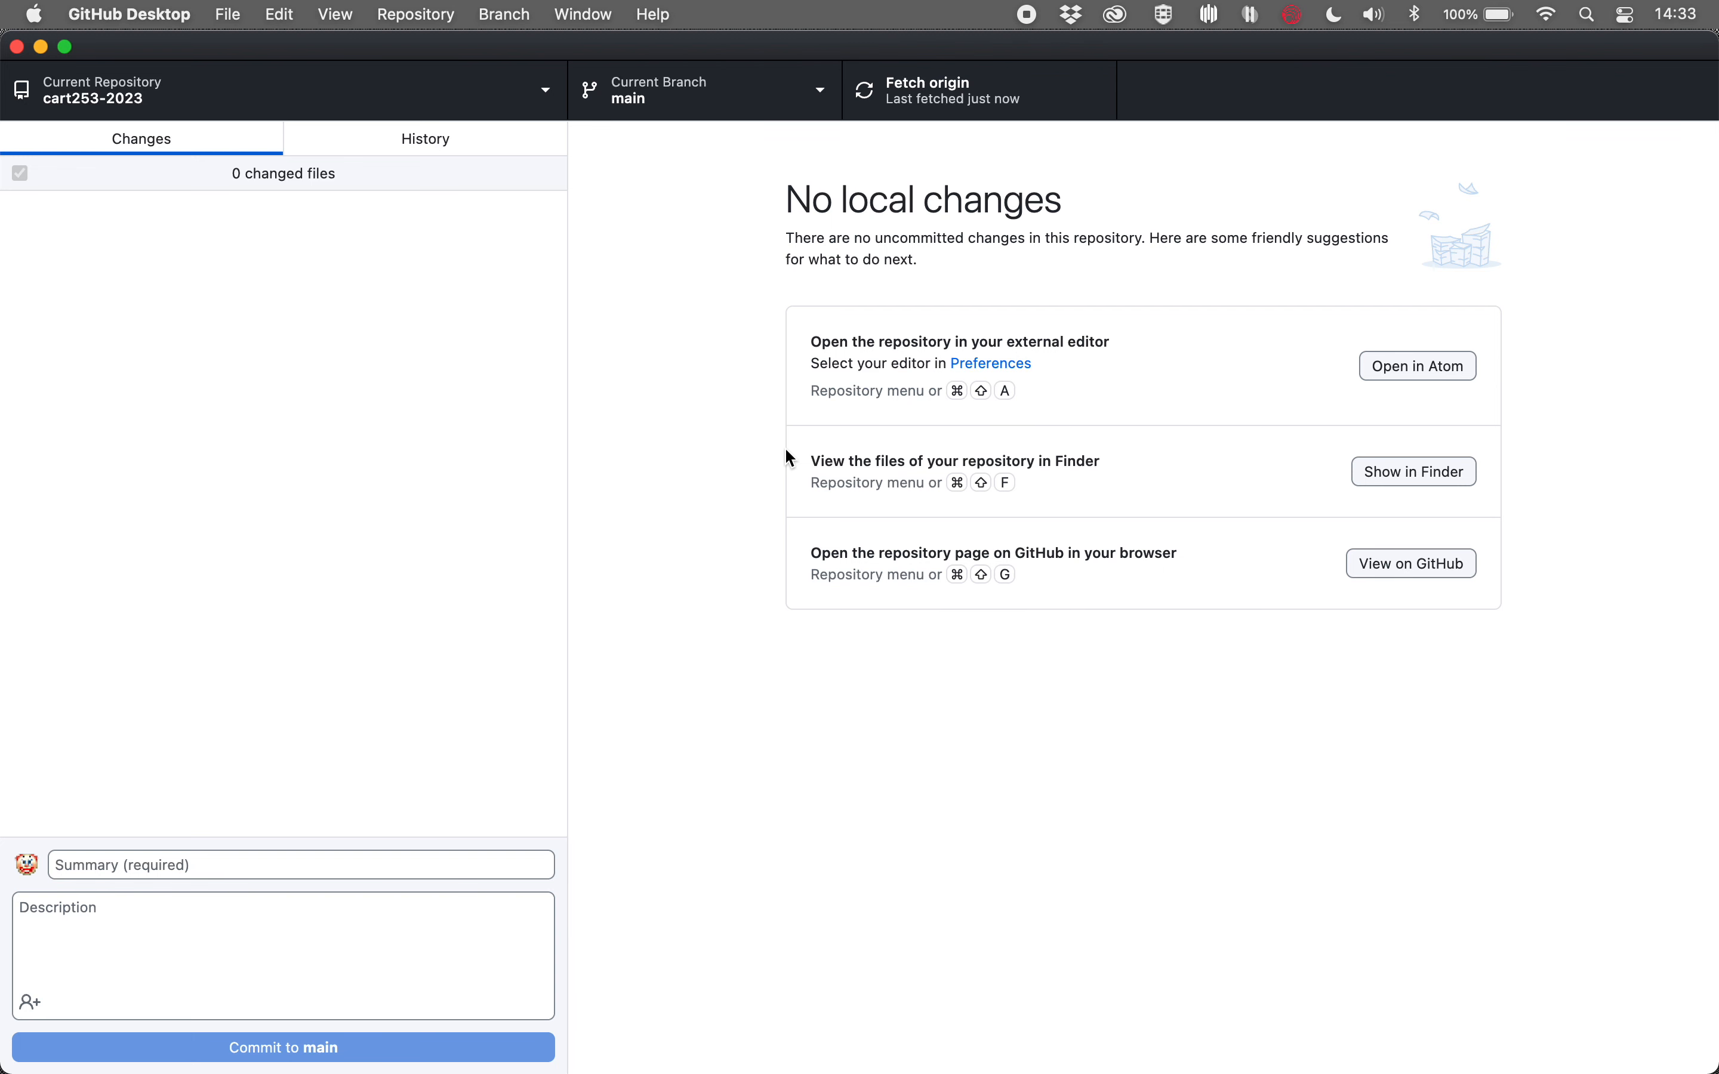
In Finder, go from the home folder to Documents/GitHub.
{"action": "mouse_move", "coordinate": [675, 1051]}
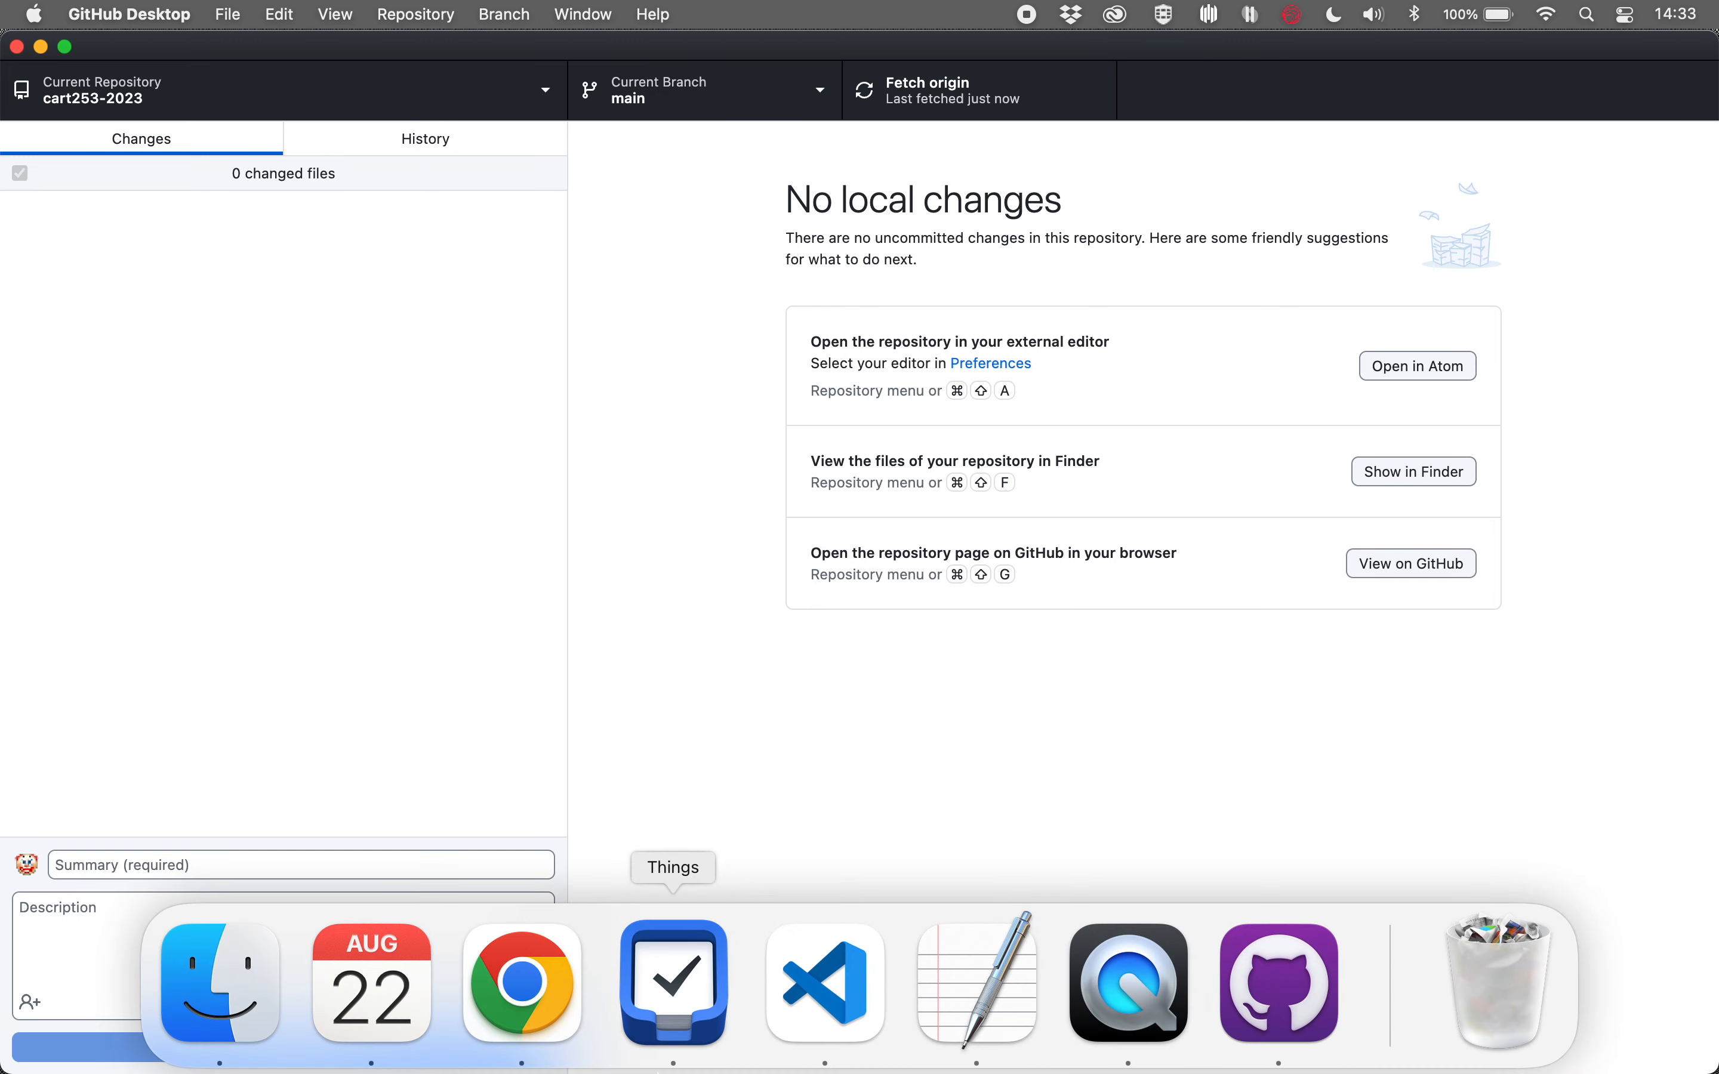
{"action": "left_click", "coordinate": [228, 1008]}
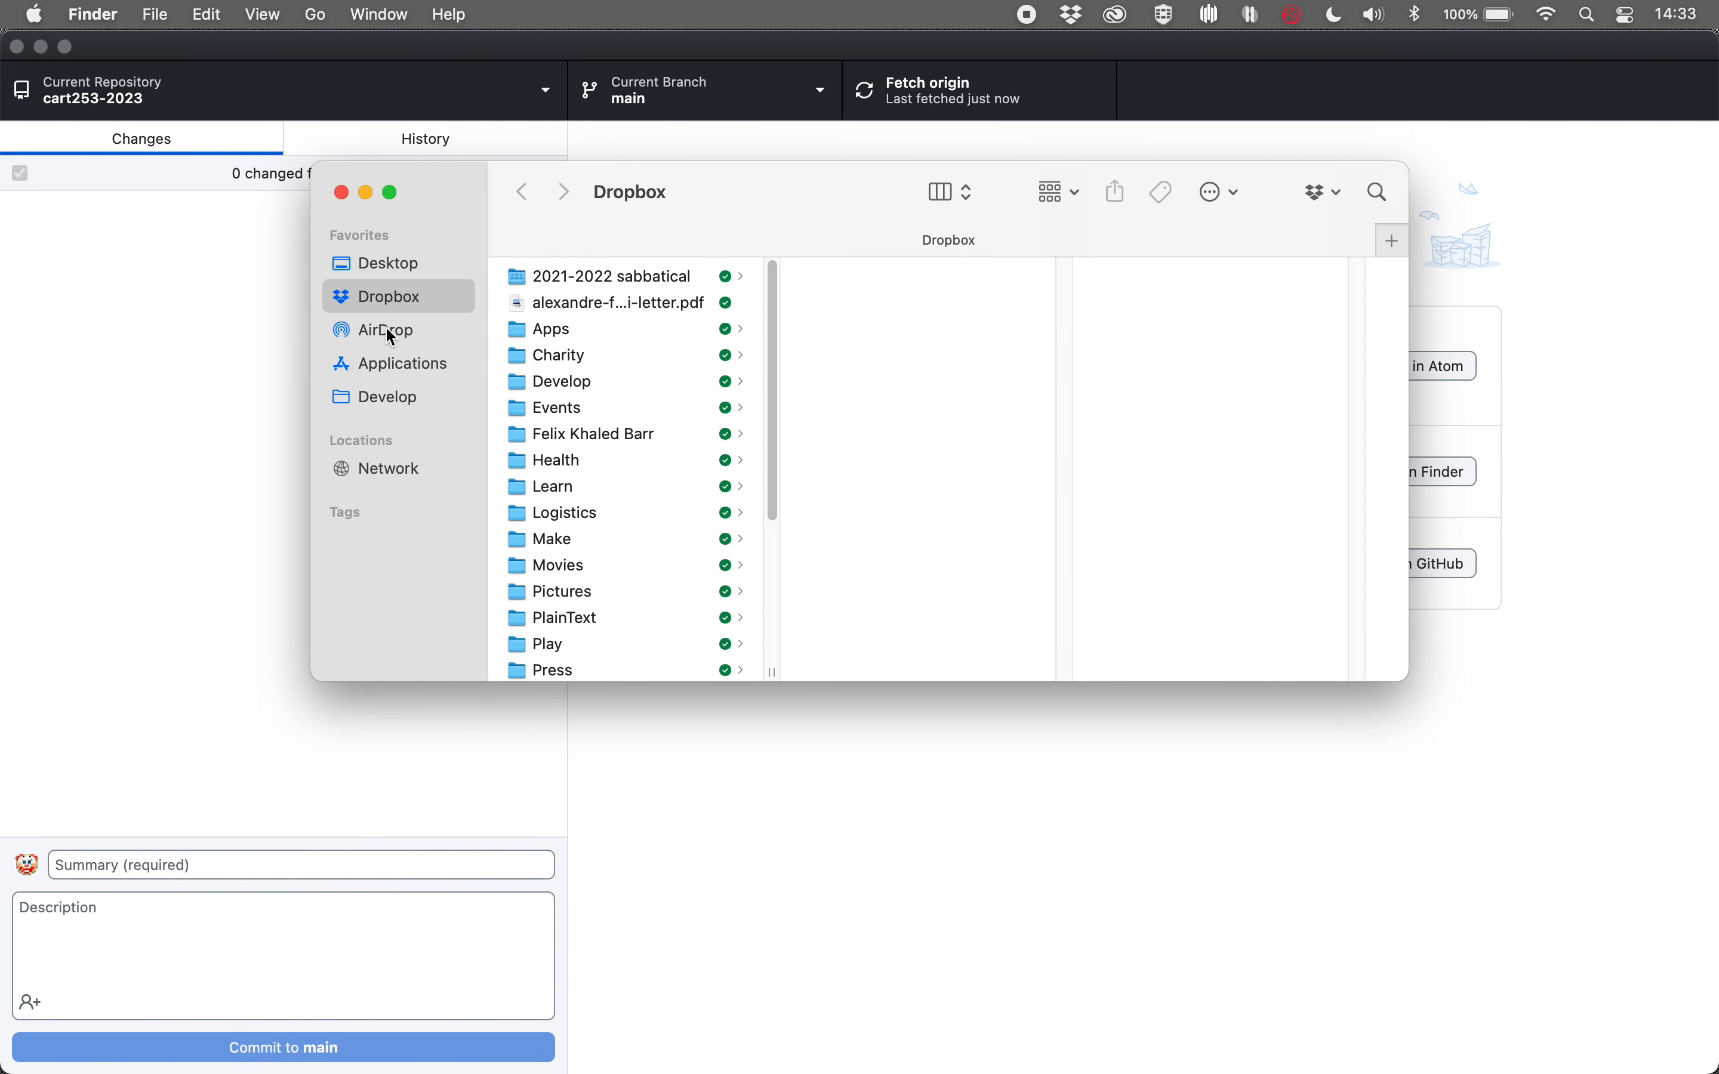
{"action": "key", "text": "super+shift+h"}
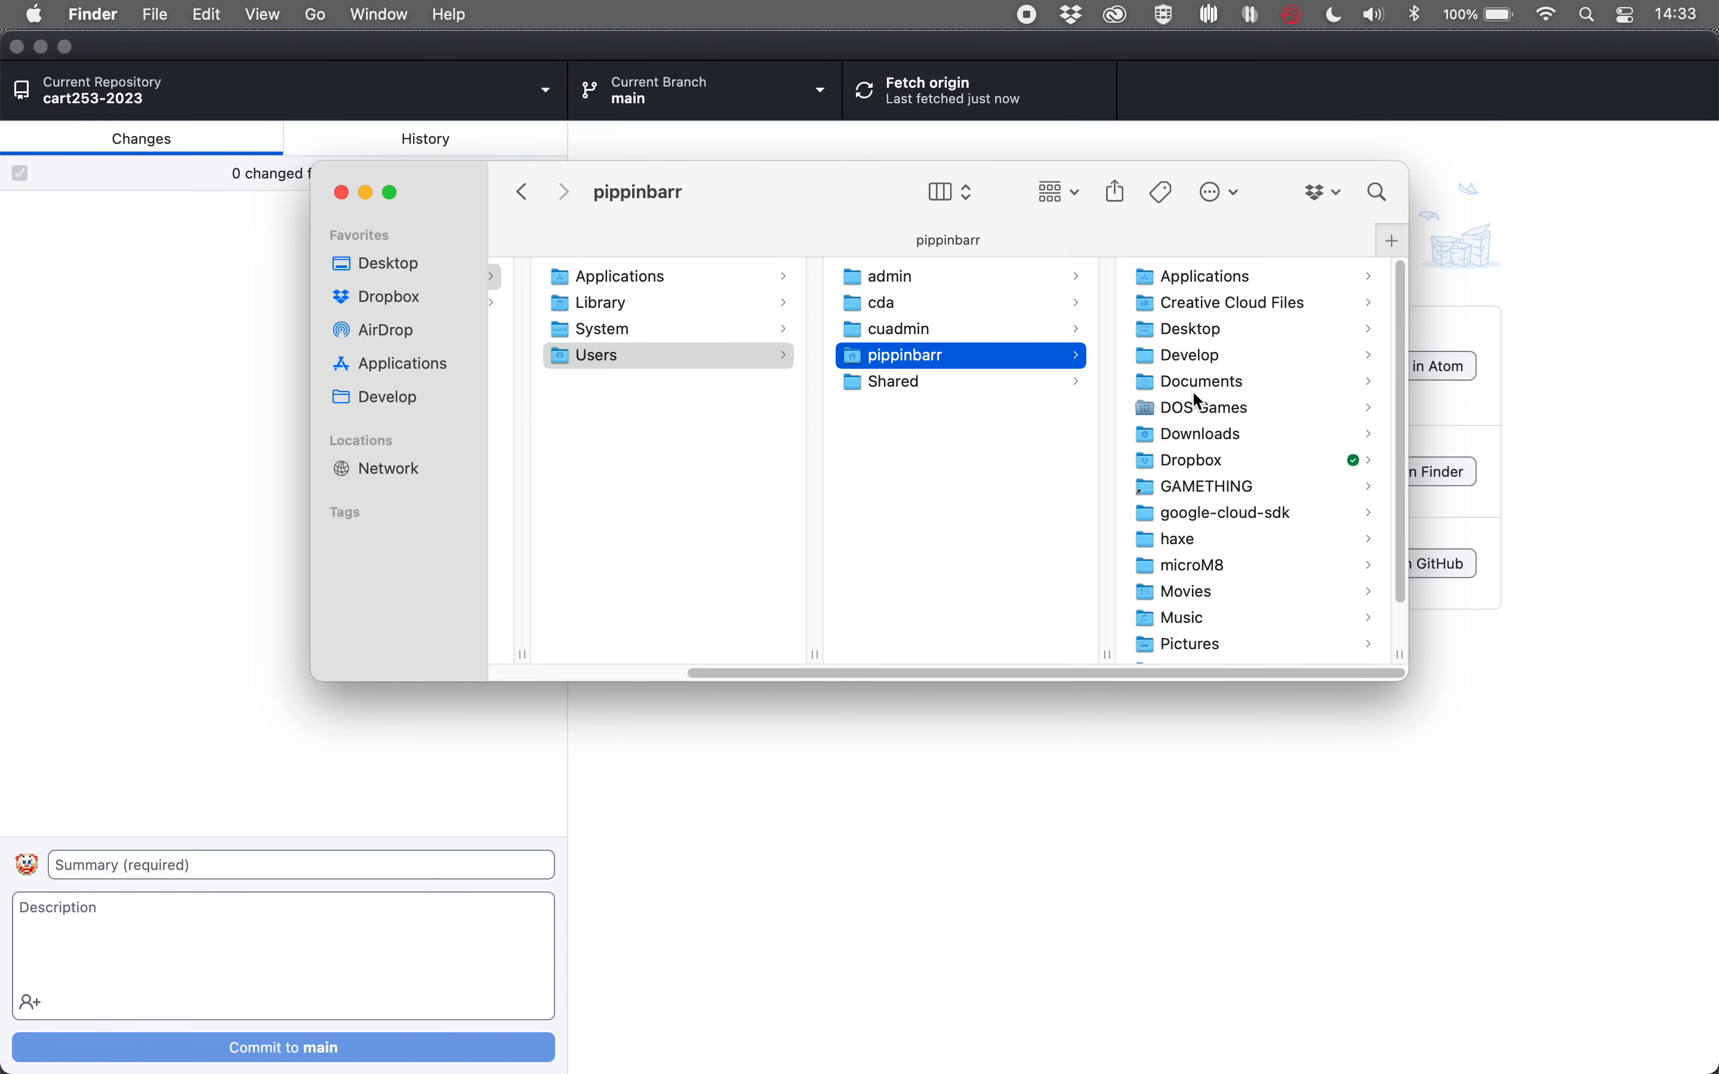
{"action": "left_click", "coordinate": [1204, 383]}
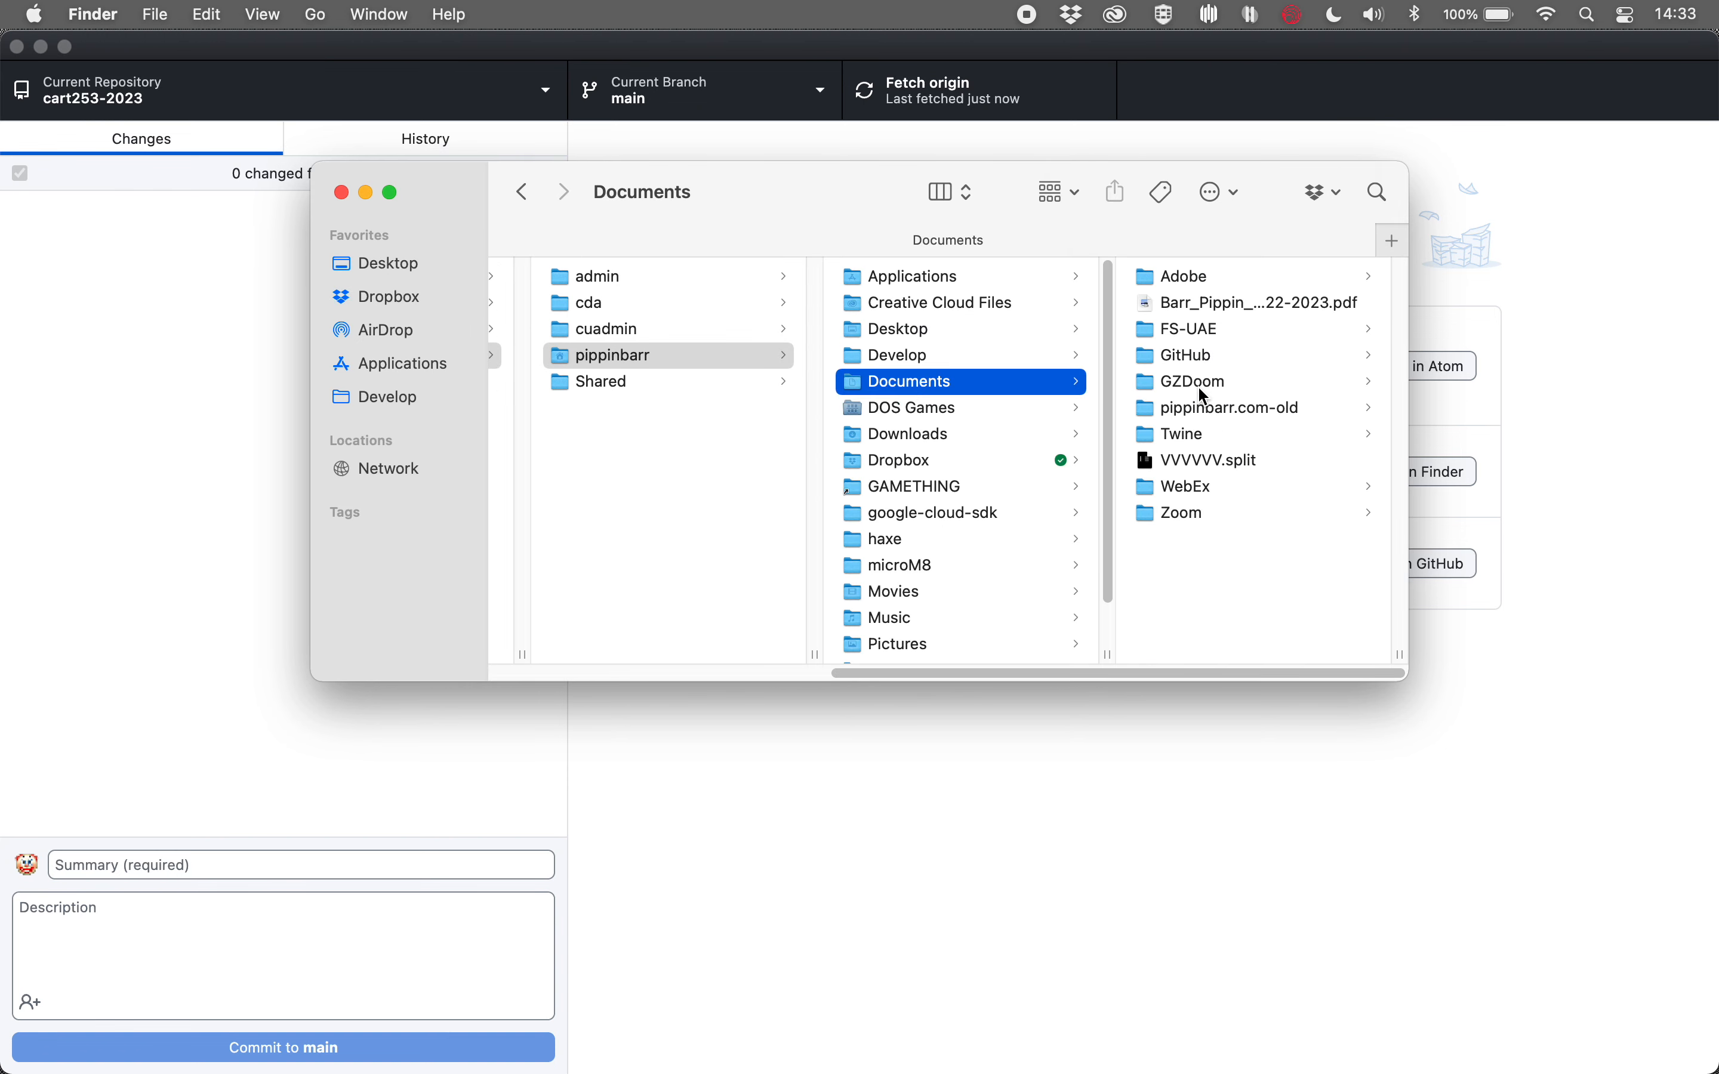
{"action": "left_click", "coordinate": [1195, 355]}
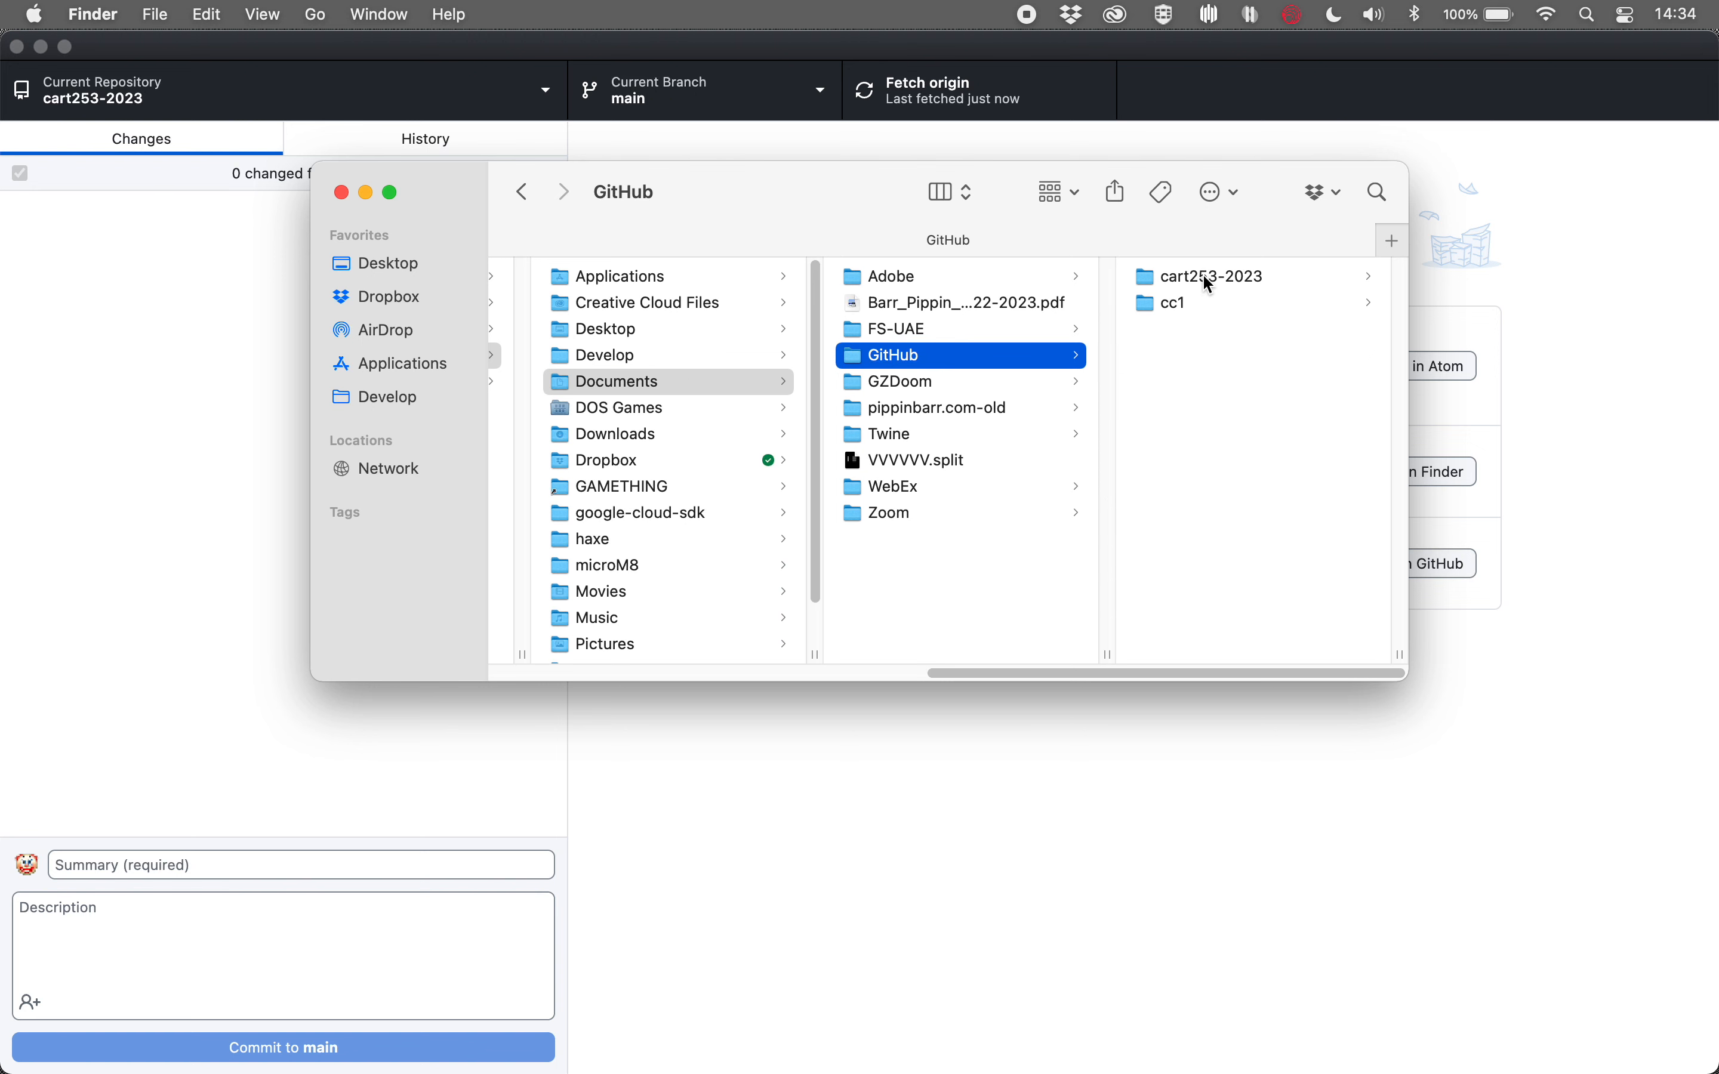
Delete the old cc1 folder and confirm the cloned cart253-2023 folder contains README.md.
{"action": "left_click", "coordinate": [1187, 306]}
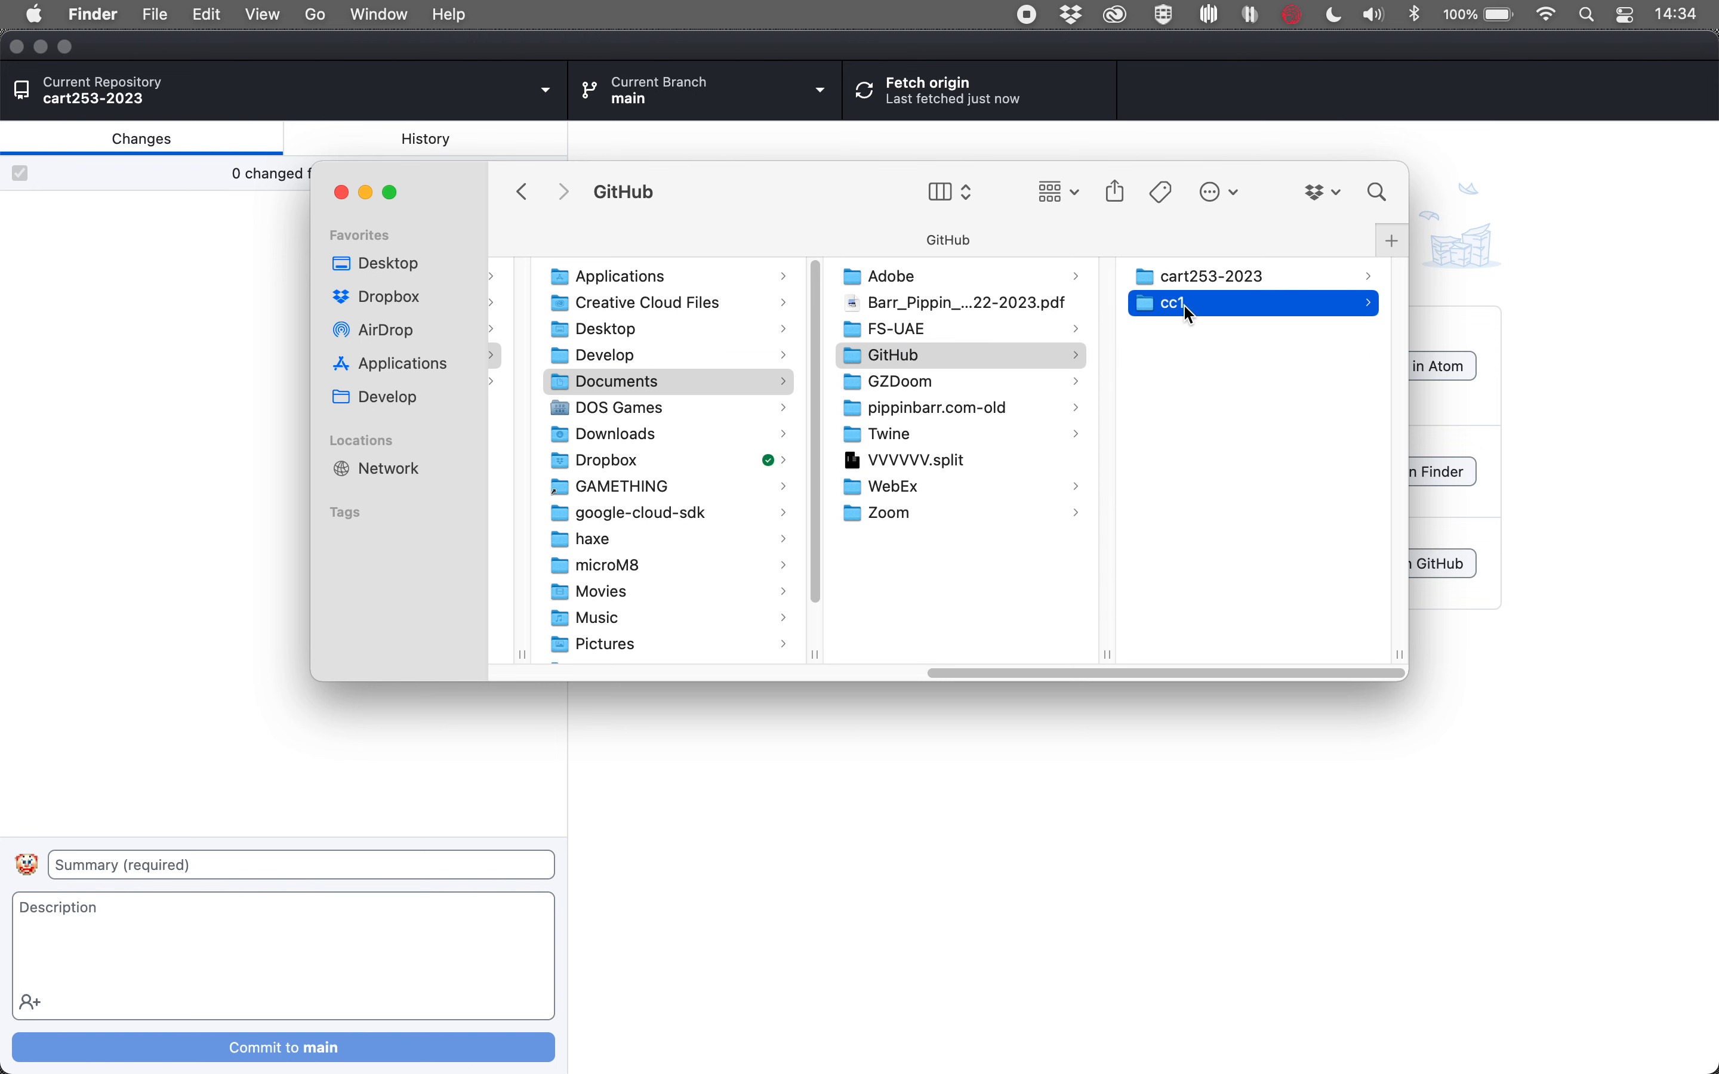
{"action": "key", "text": "super+BackSpace"}
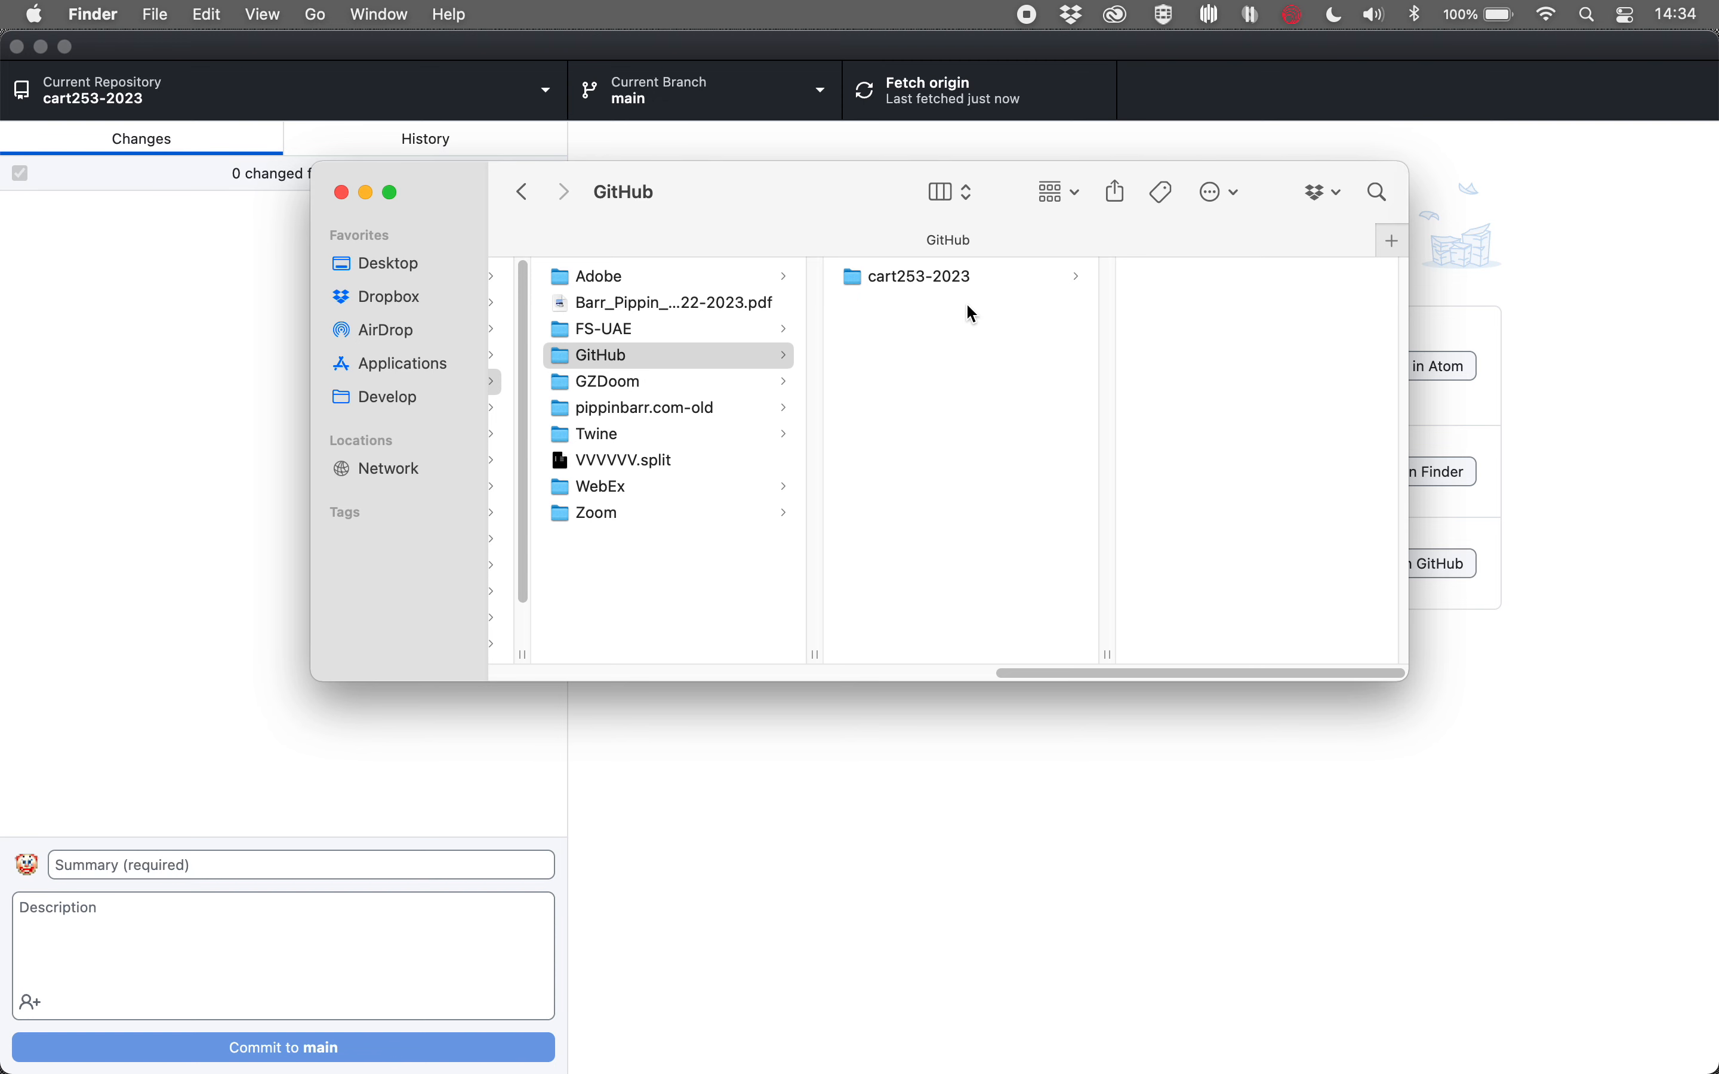
{"action": "left_click", "coordinate": [920, 280]}
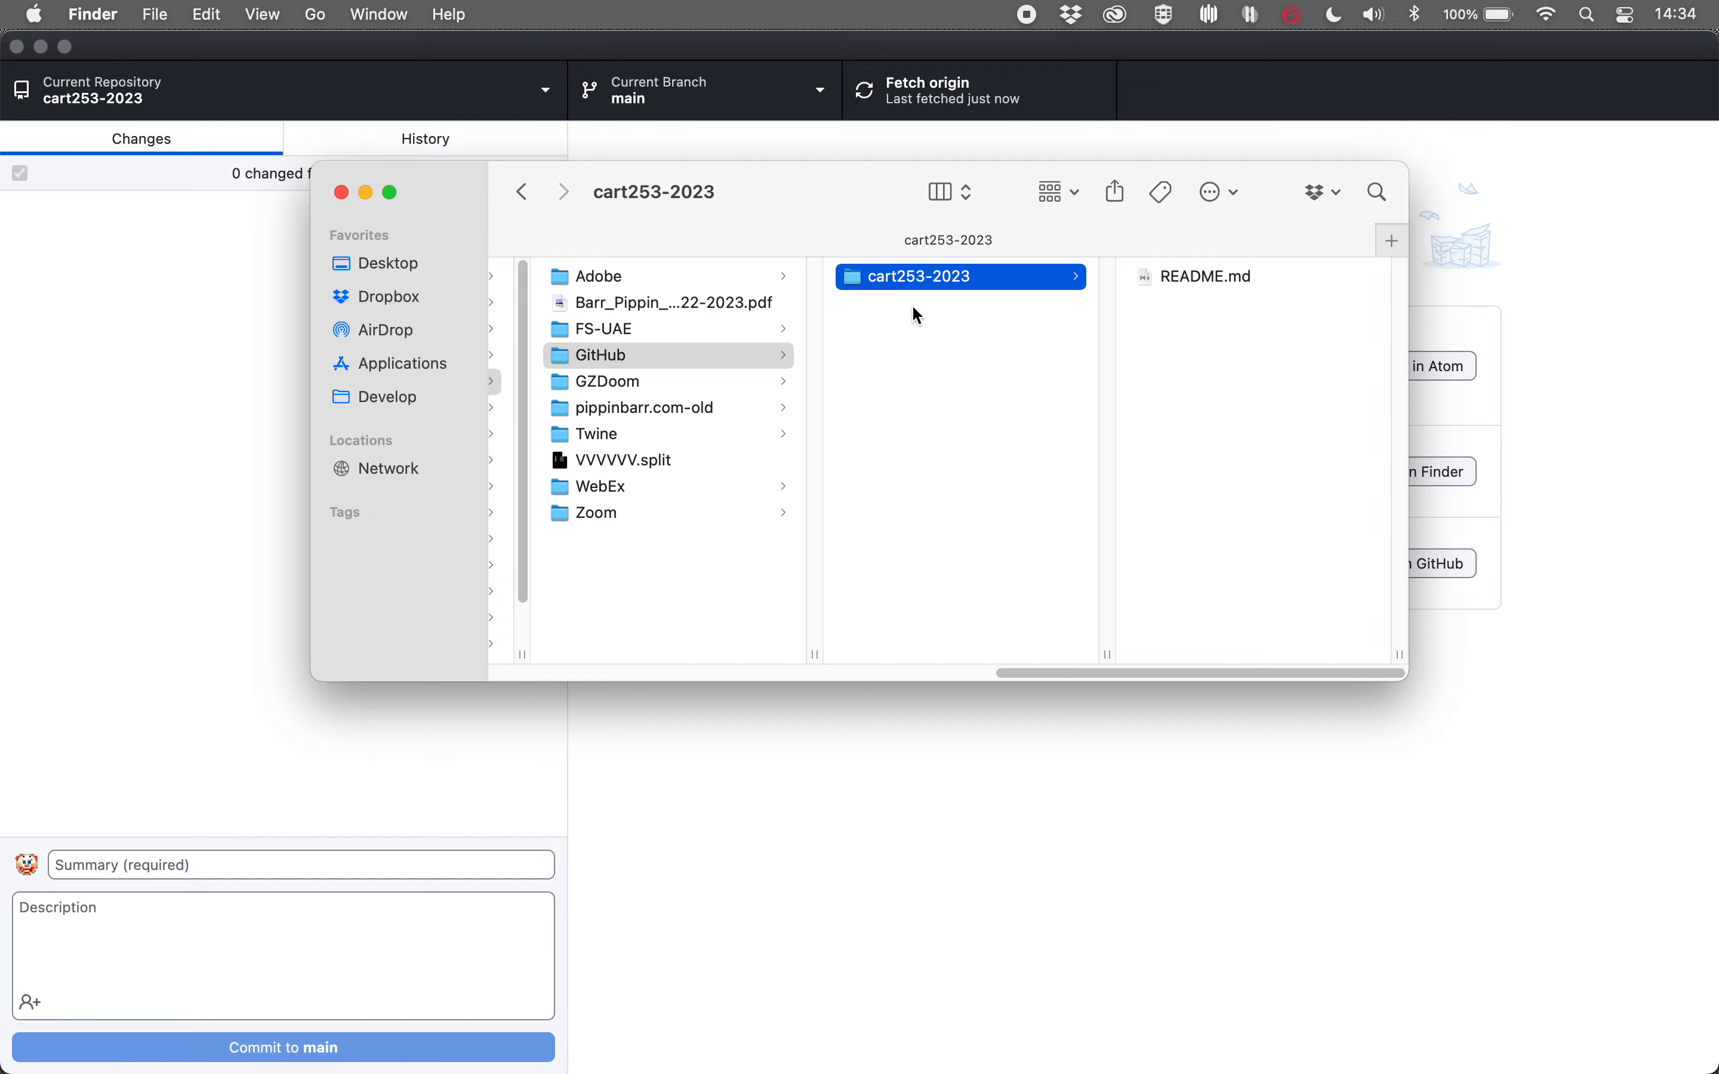
{"action": "key", "text": "super+Tab"}
{"action": "key", "text": "super+Tab"}
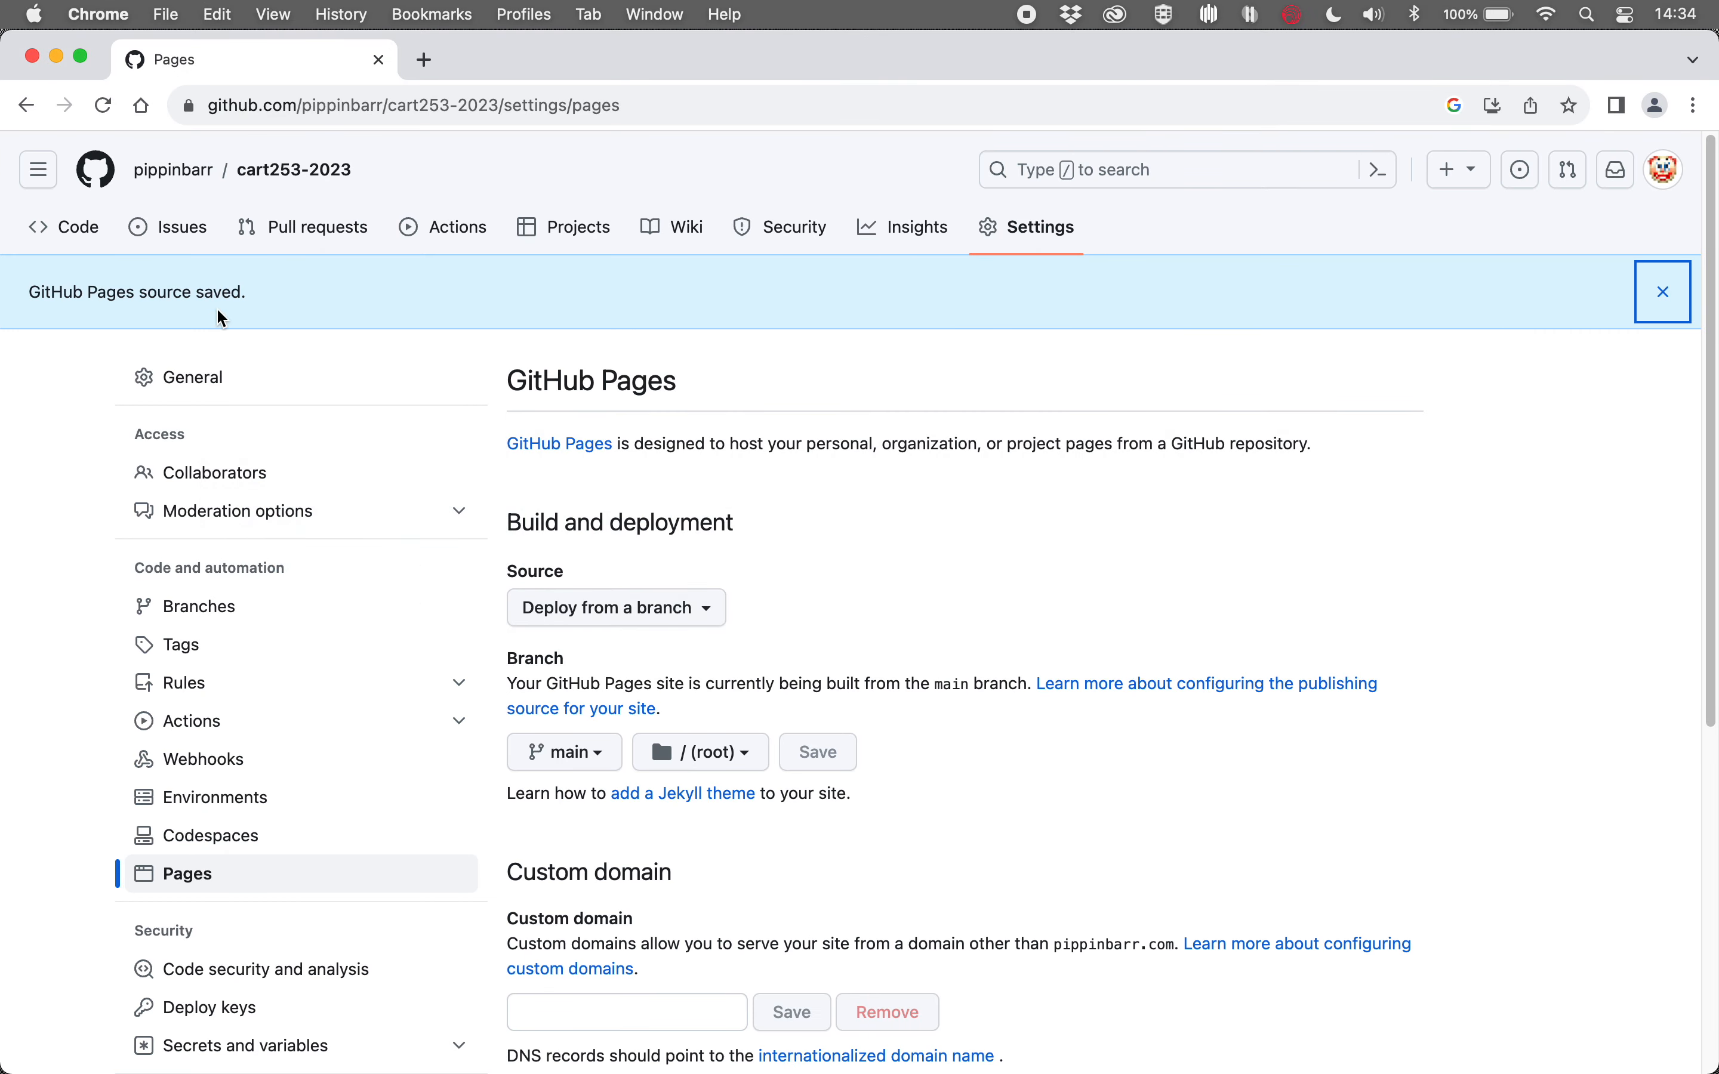
Show the cart253-2023 repository's Code page with its README, then bring Finder's local folder forward.
{"action": "left_click", "coordinate": [77, 243]}
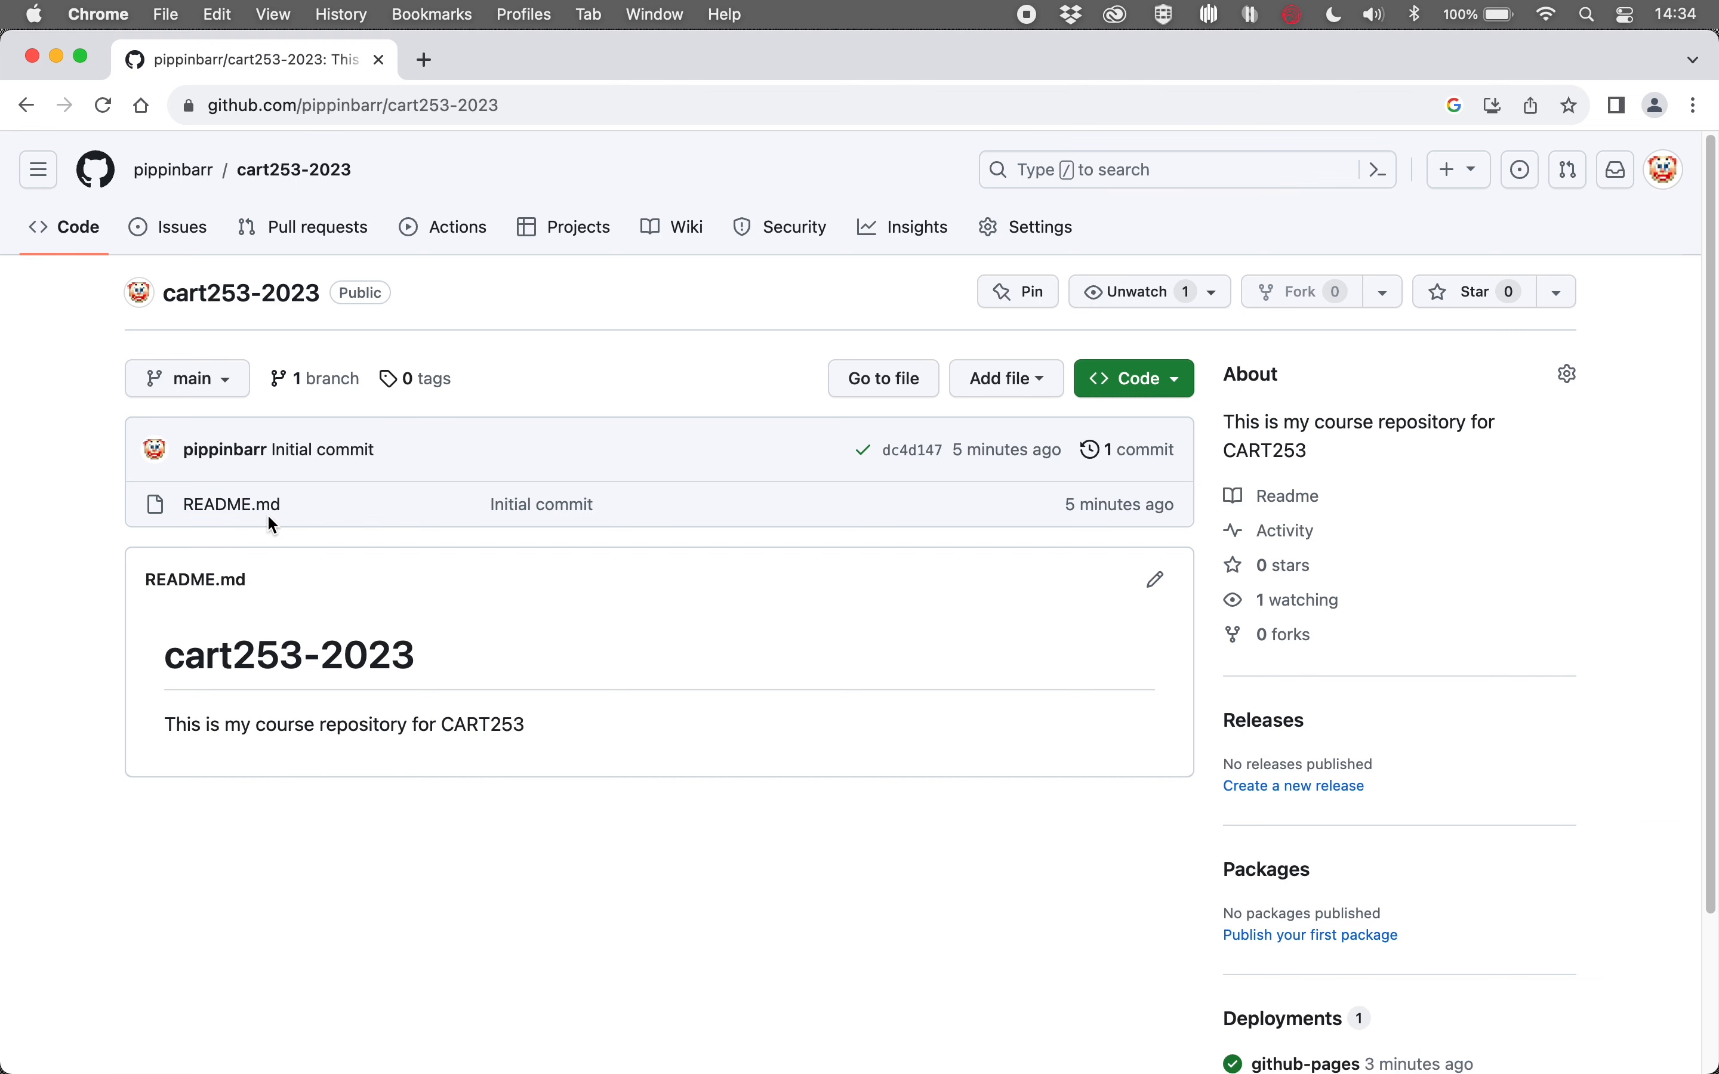
{"action": "key", "text": "super+Tab"}
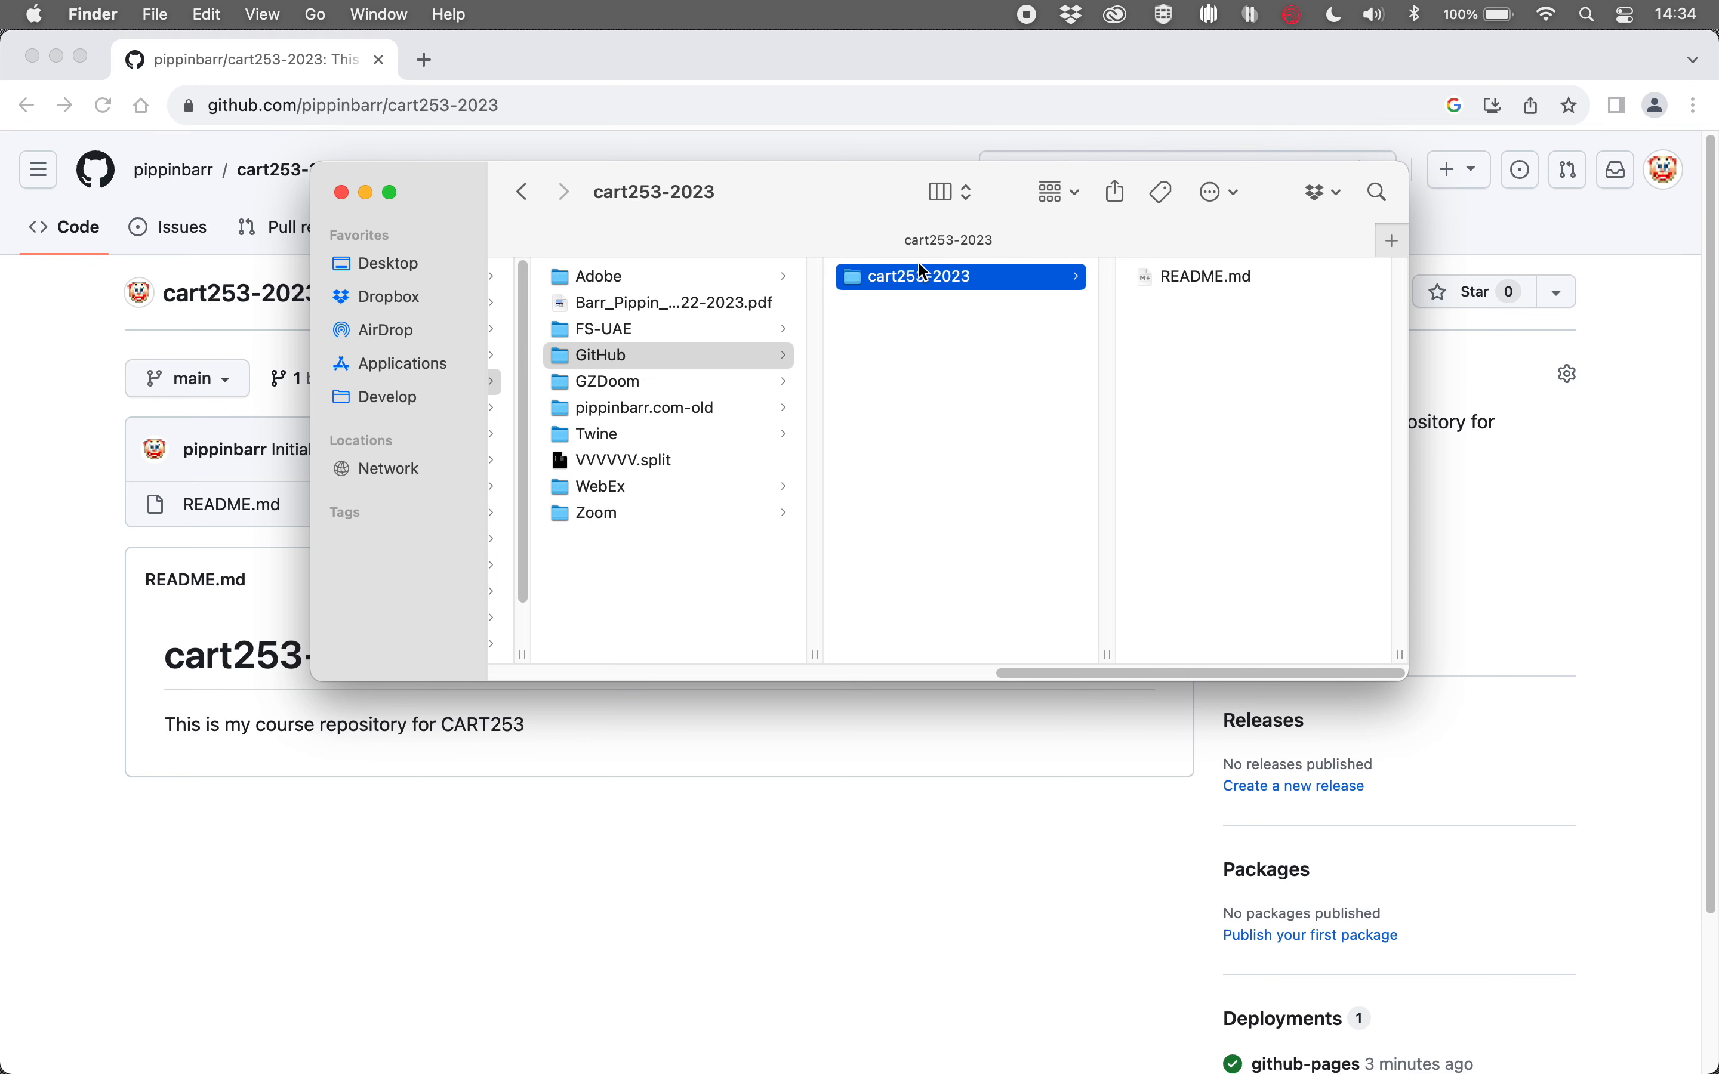
Compare the local cart253-2023 folder's lone README.md with the GitHub repository page.
{"action": "left_click", "coordinate": [792, 859]}
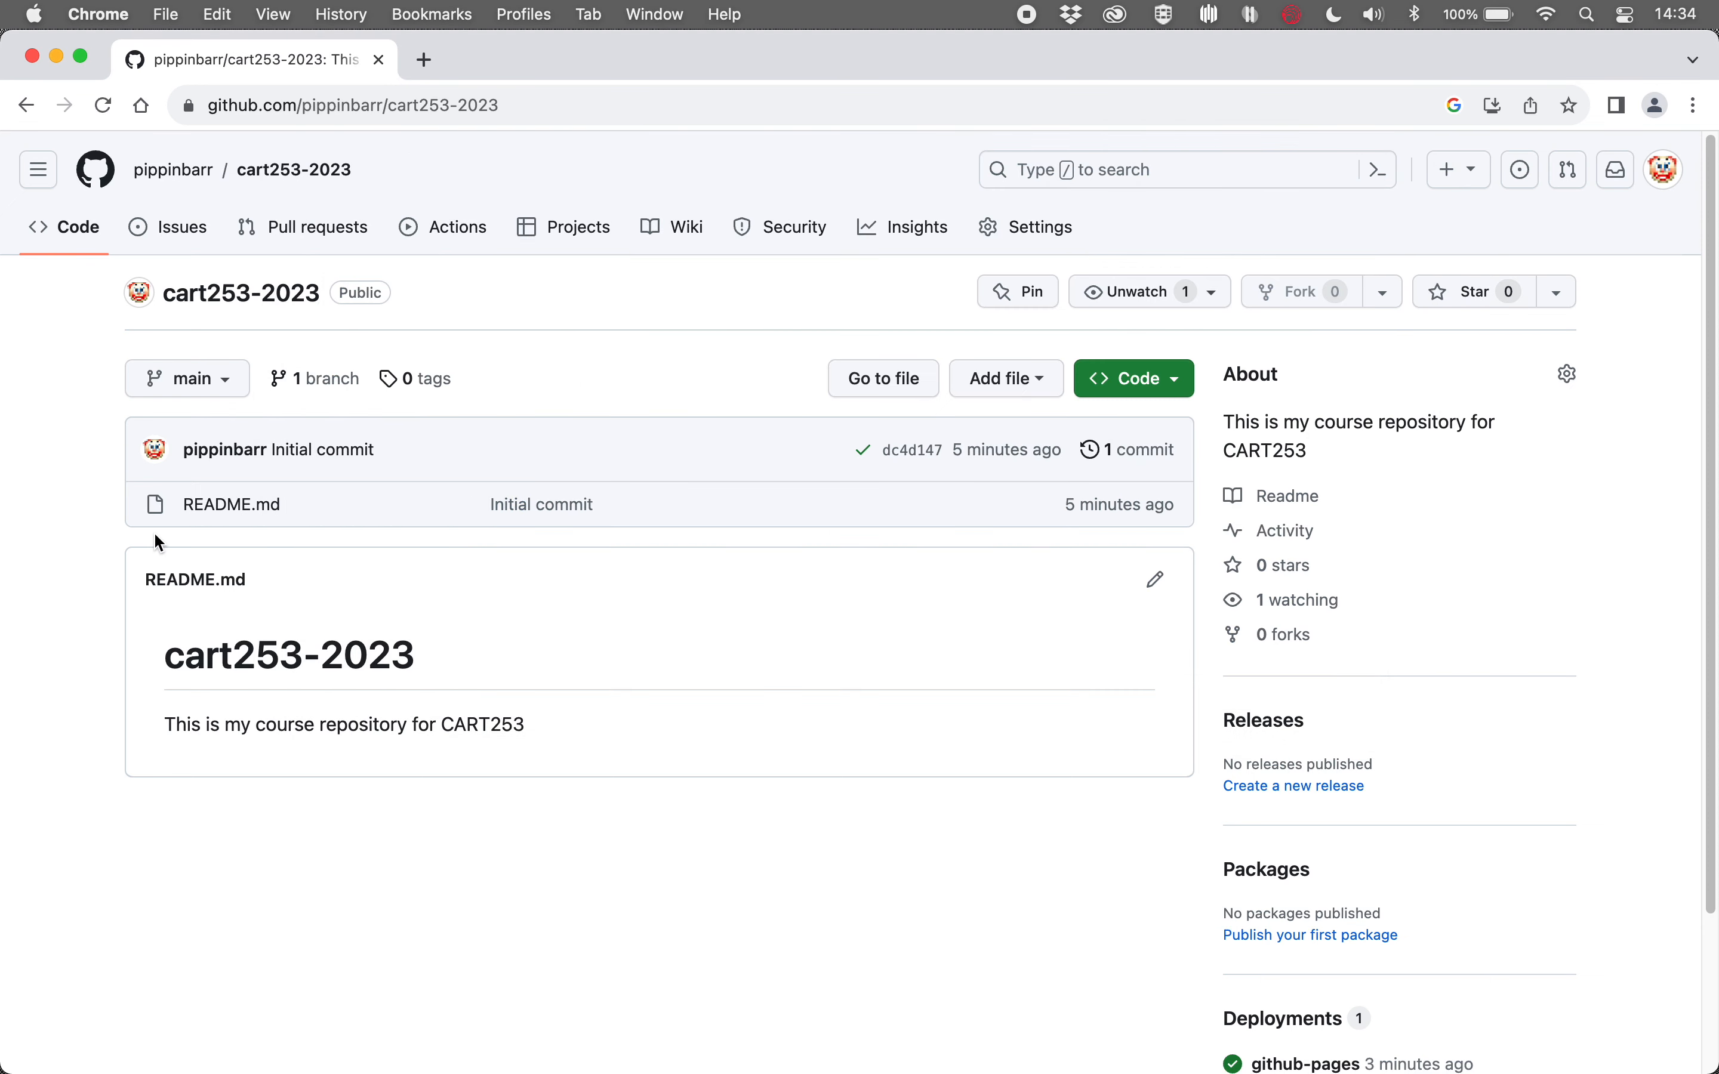
{"action": "key", "text": "super+Tab"}
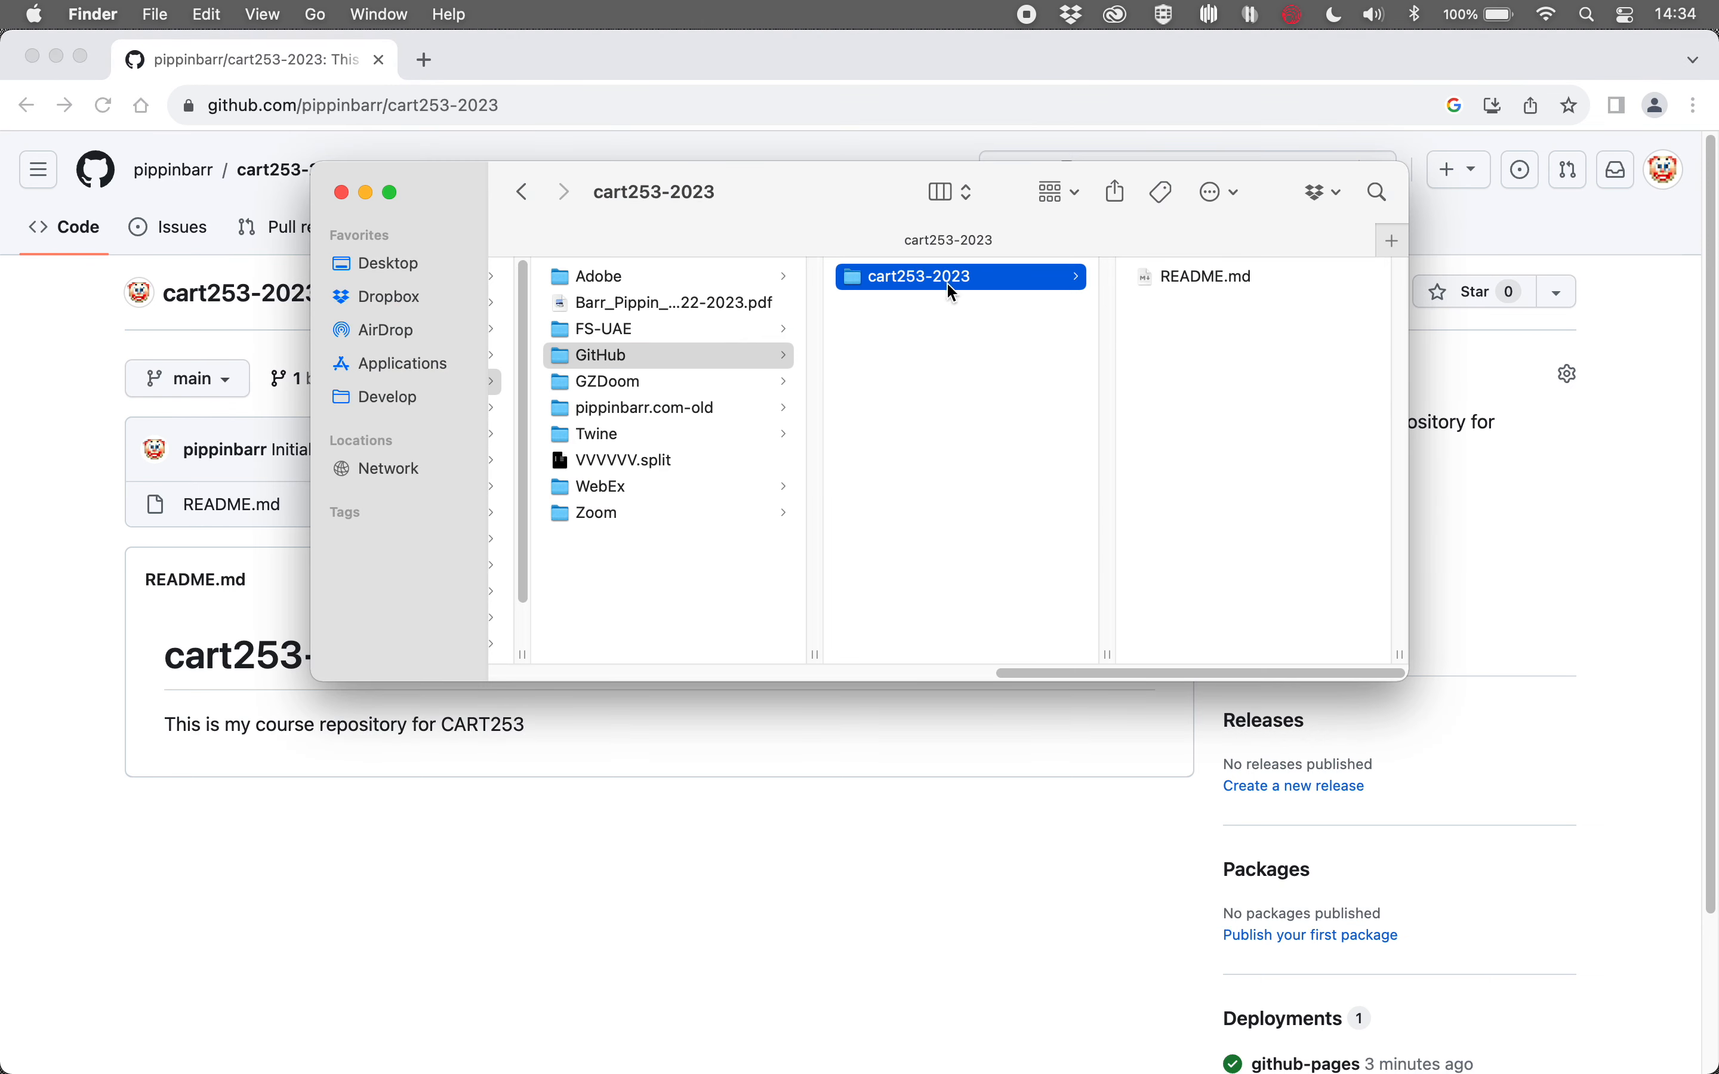
{"action": "left_click", "coordinate": [958, 849]}
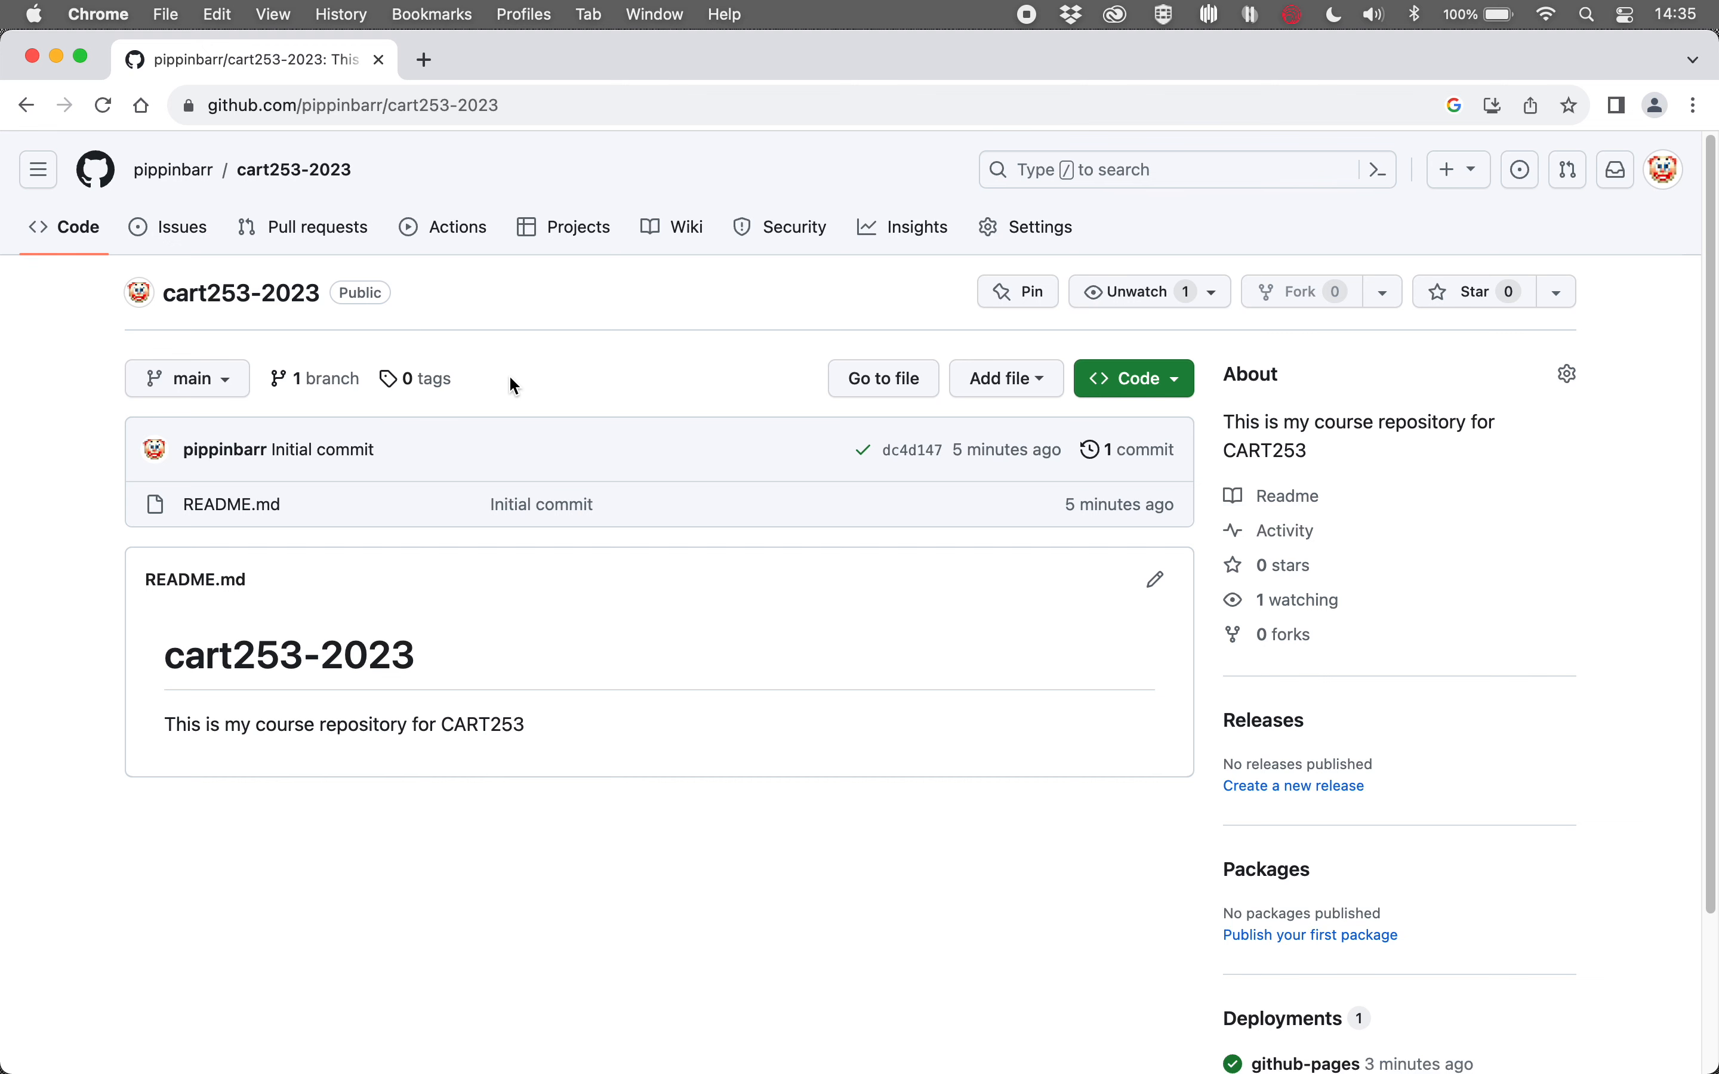
{"action": "key", "text": "super+Tab"}
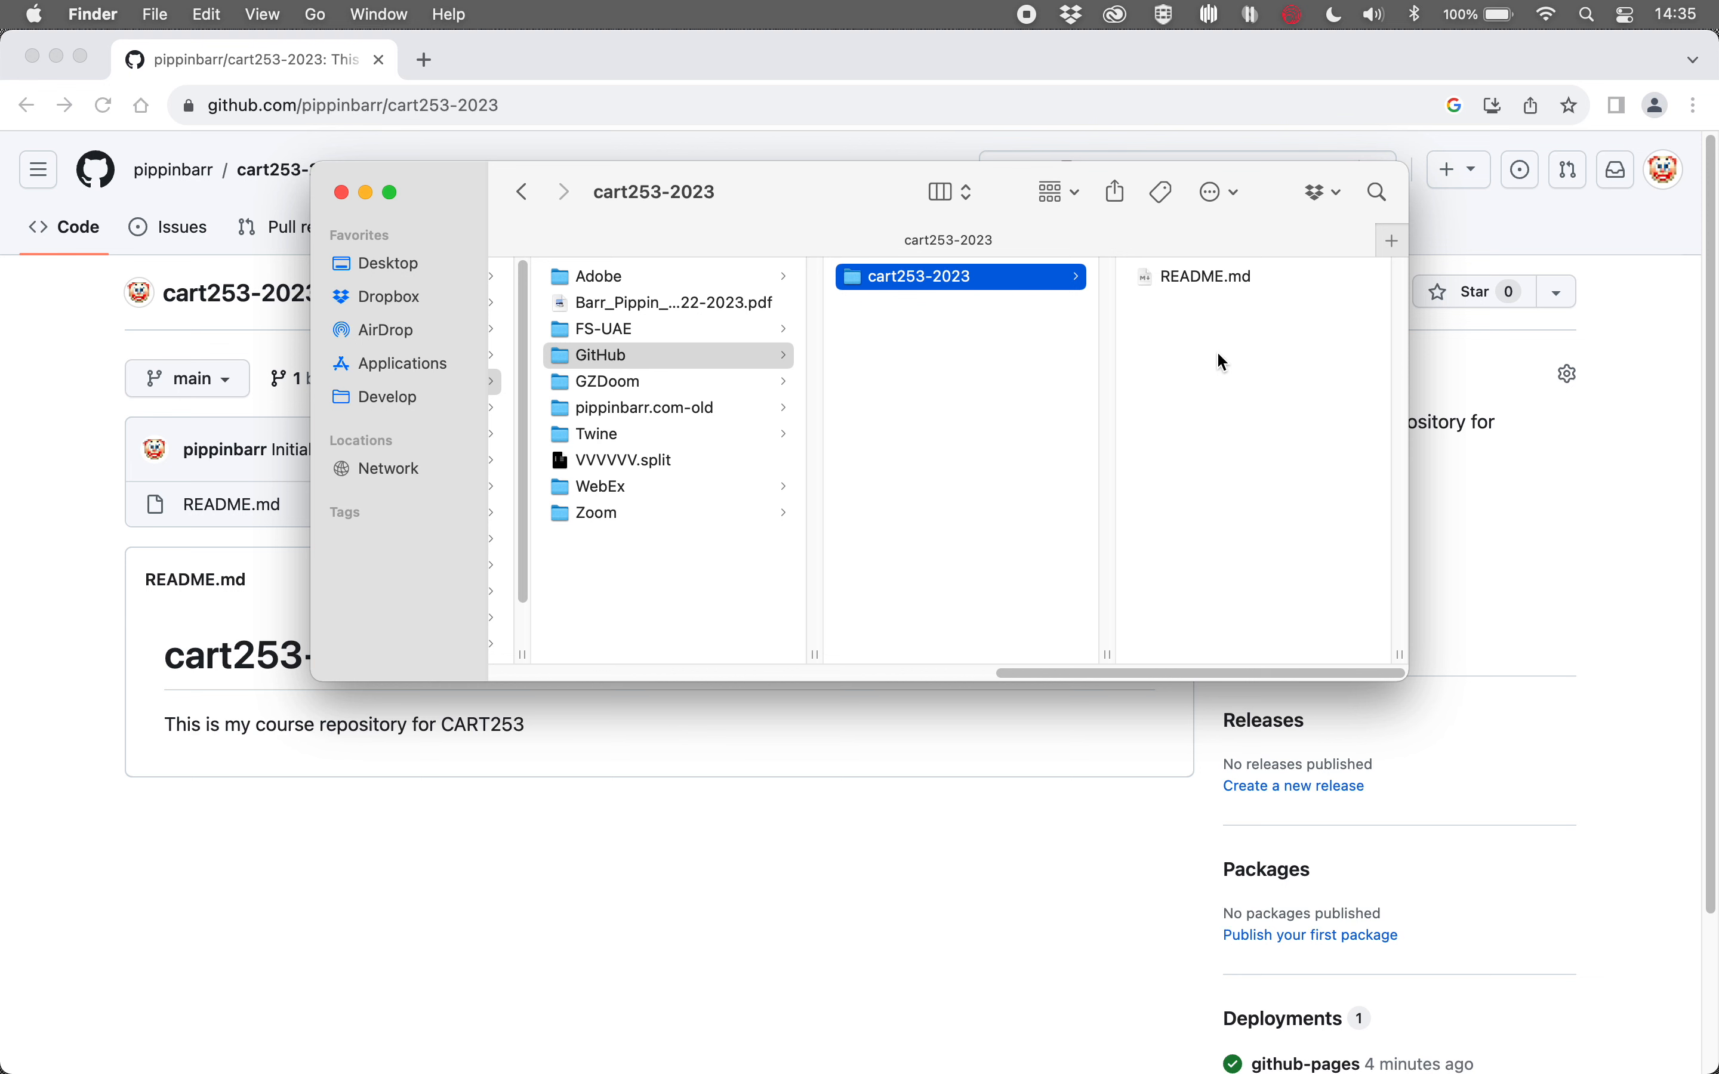
{"action": "key", "text": "super+Tab"}
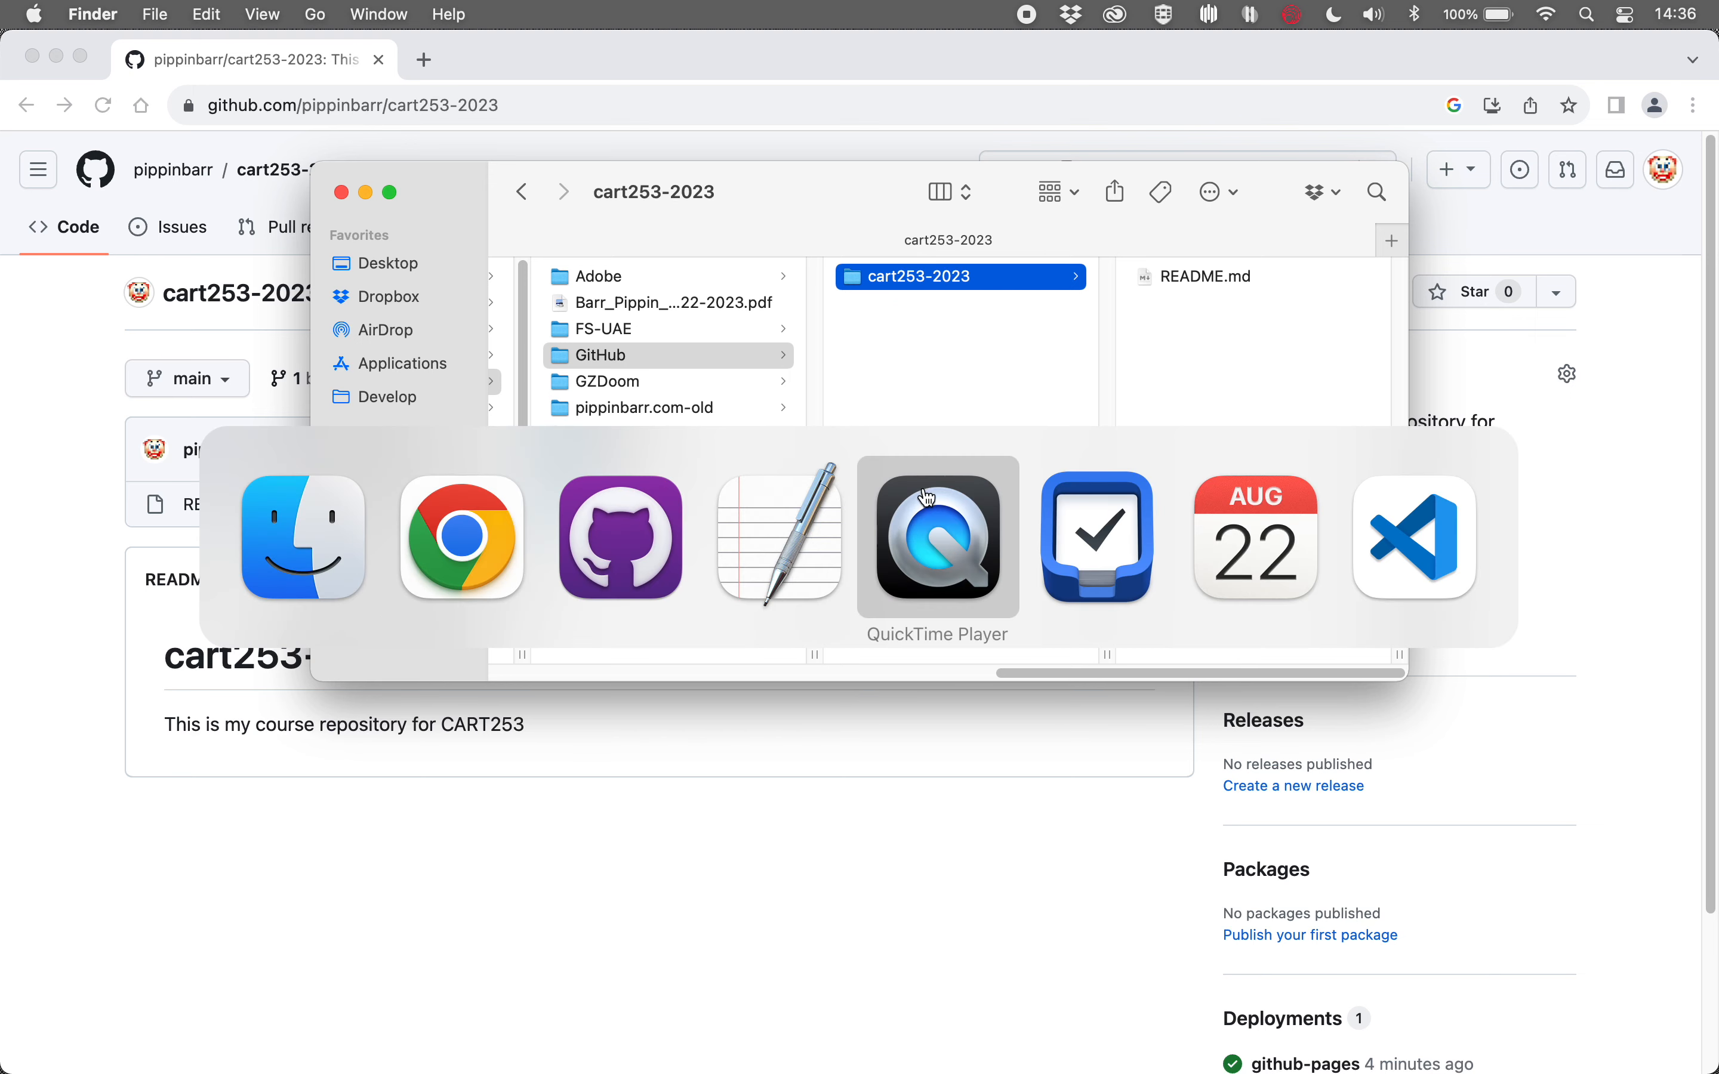